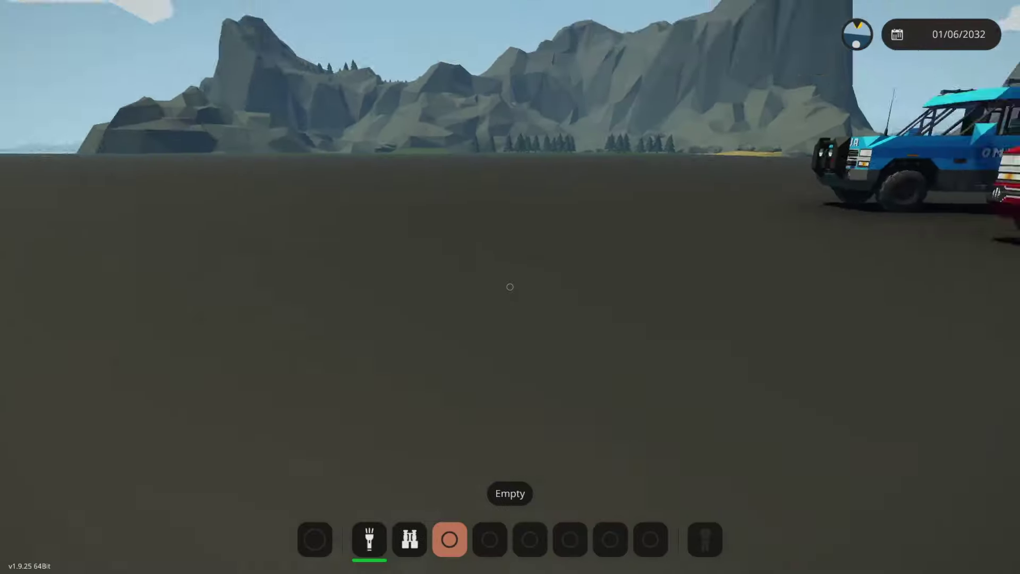
- Sit in the truck's driver seat to inspect the Trailer eBoost switch, and get out again
key(w)
key(w)
key(f)
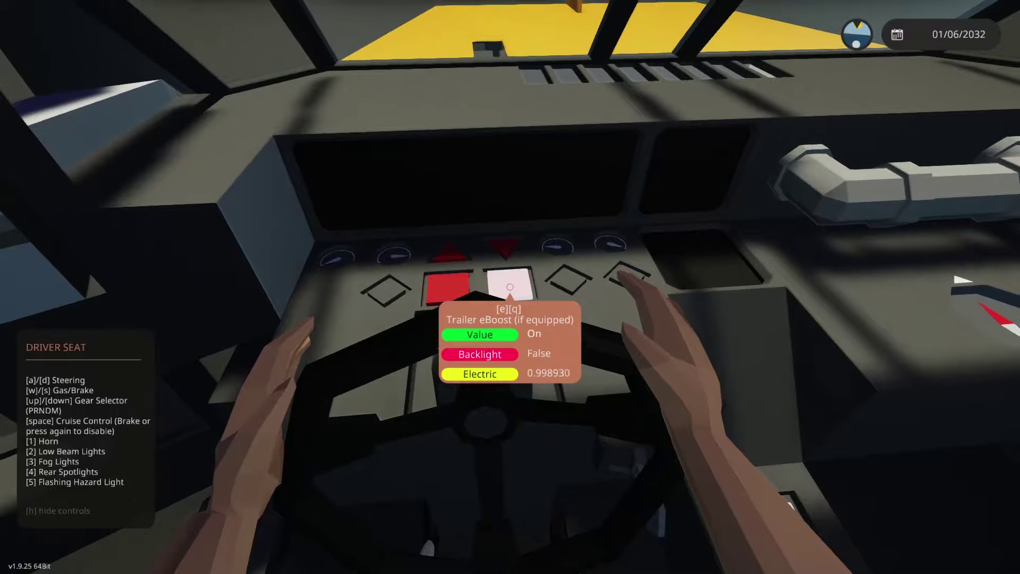
key(f)
- Walk around the tanker trailer to its rear and inspect the eBoost sign on the striped bumper
key(w)
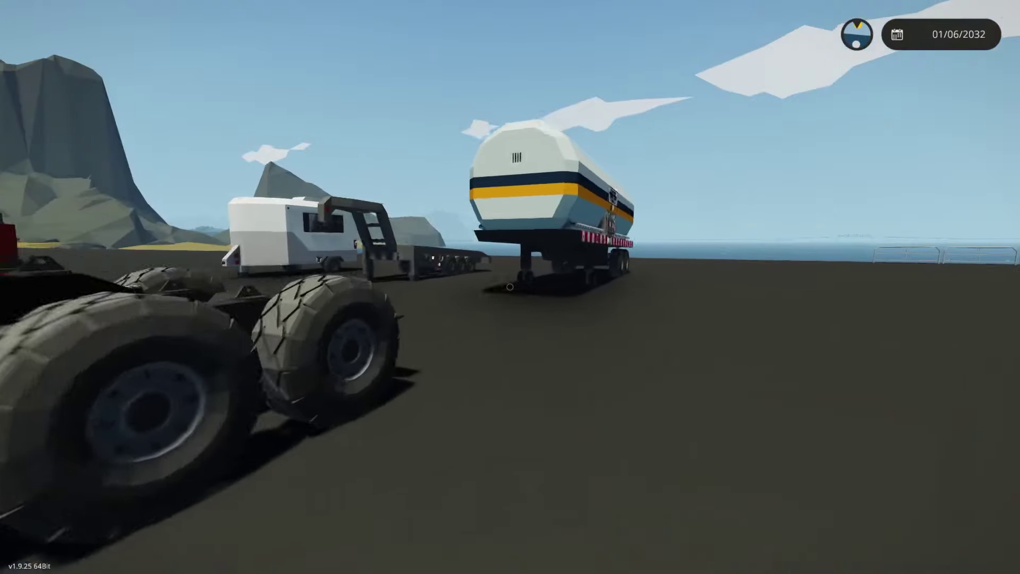
key(w)
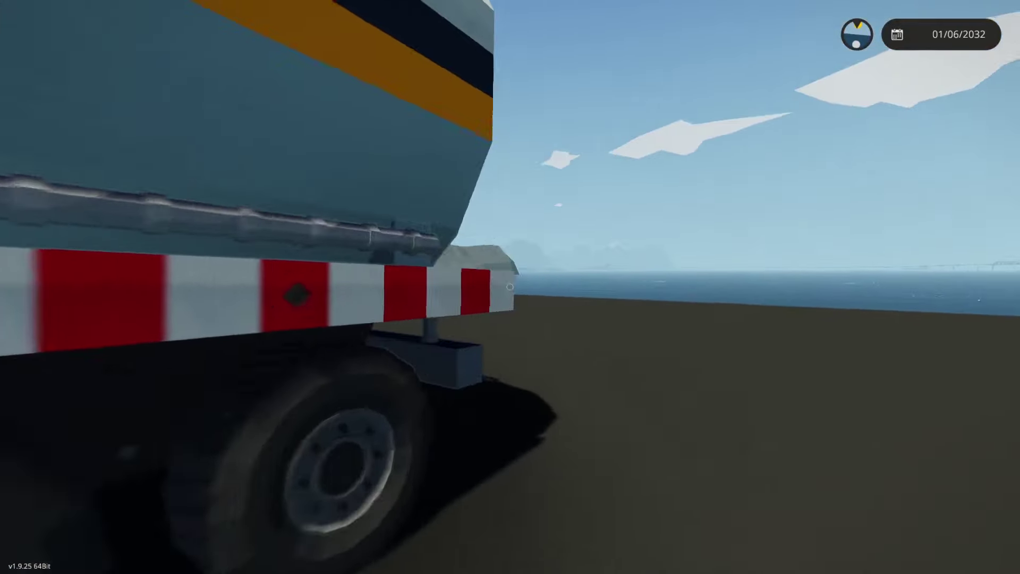
key(a)
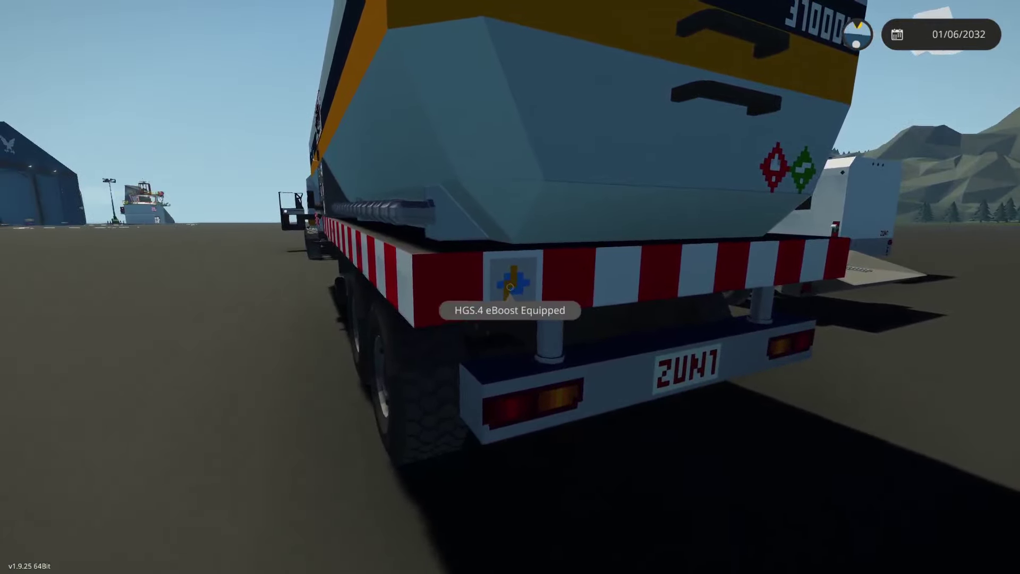
key(s)
key(w)
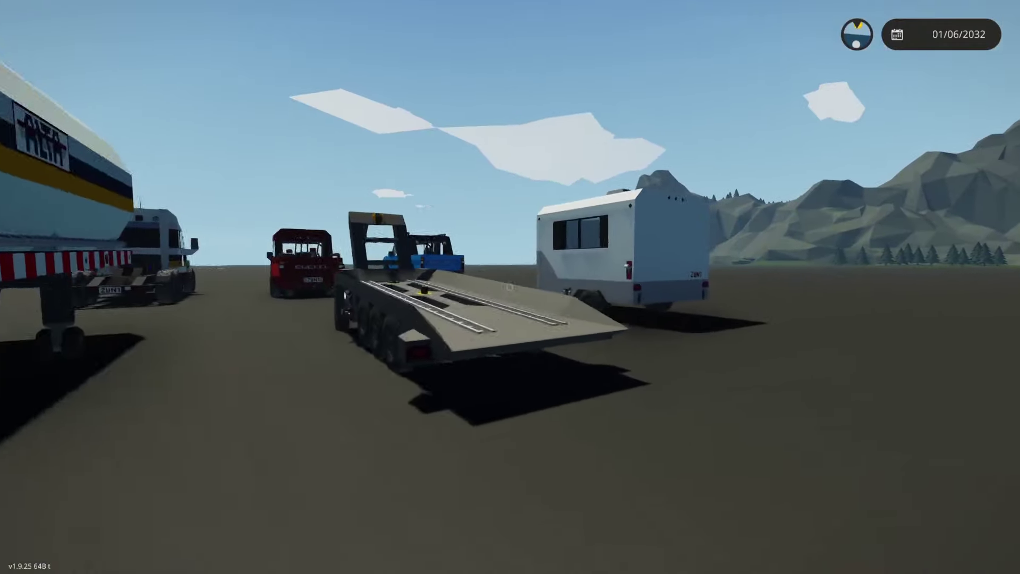
- Walk past the flatbed trailer and inspect the hitch area at the back of the ZUN1 truck
key(s)
key(w)
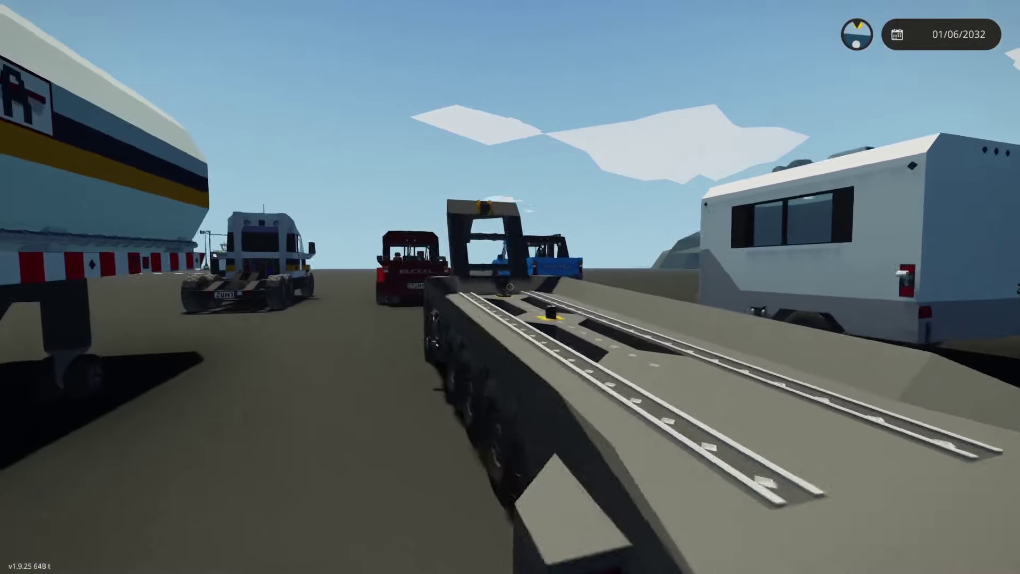
key(w)
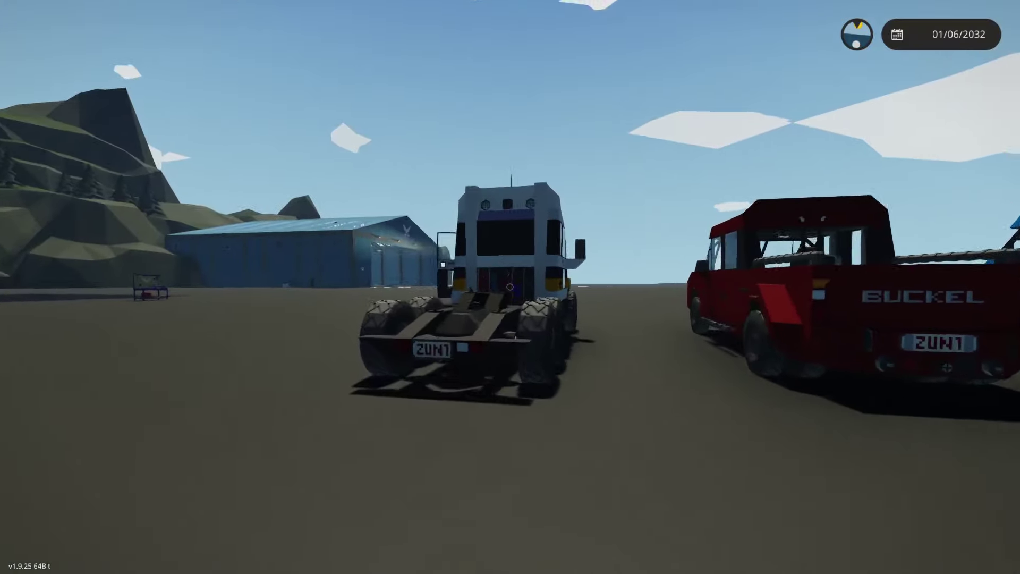
key(w)
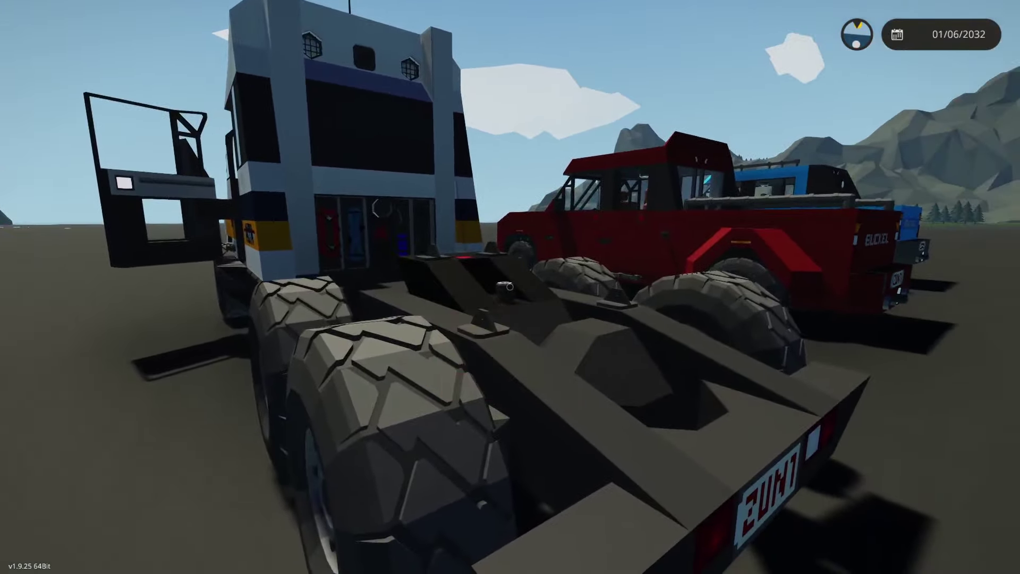
key(w)
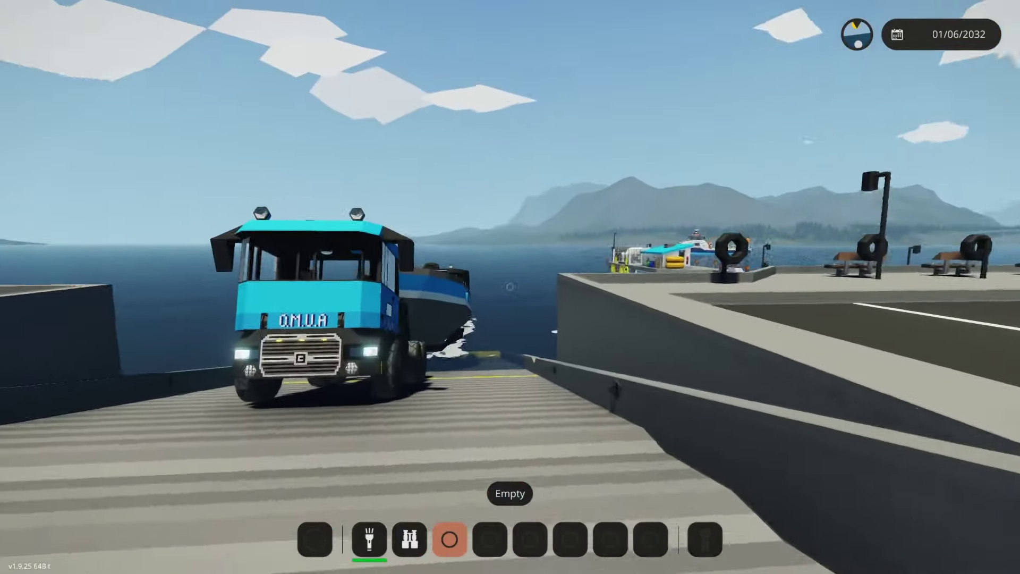
- Inspect the boat trailer on the ramp and take the driver seat of the blue truck towing it, using the outside view
key(w)
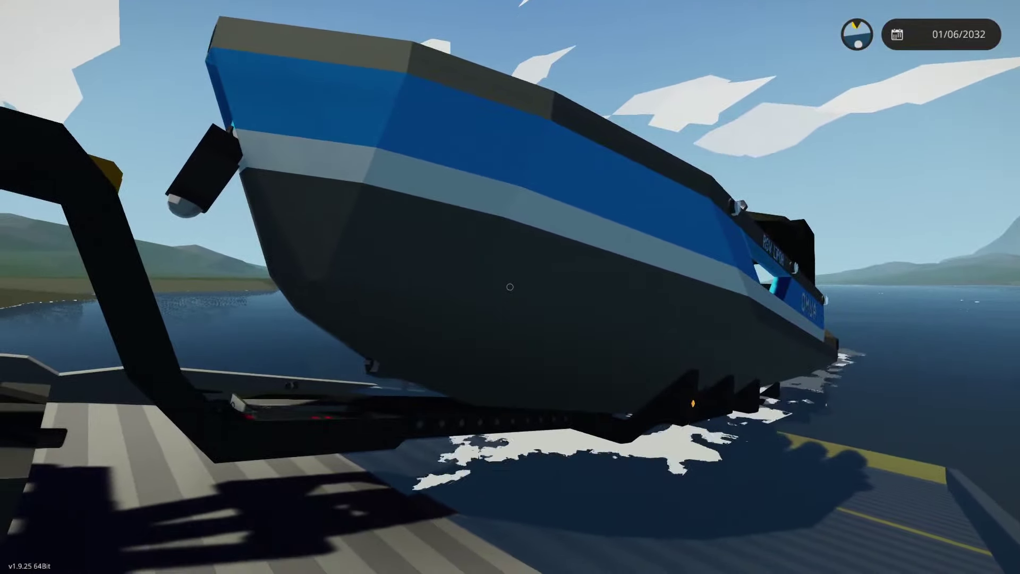
key(w)
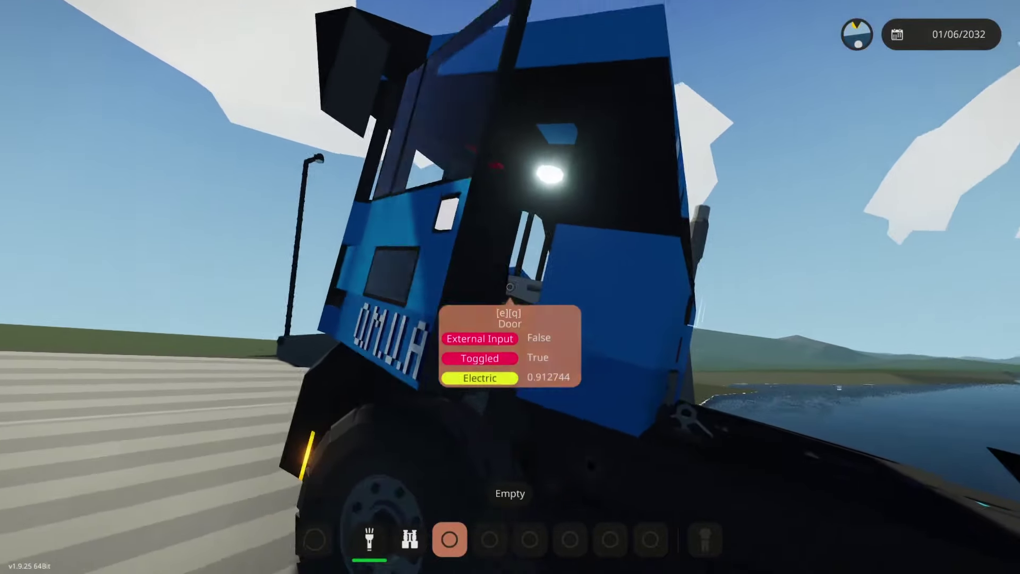
key(f)
key(Tab)
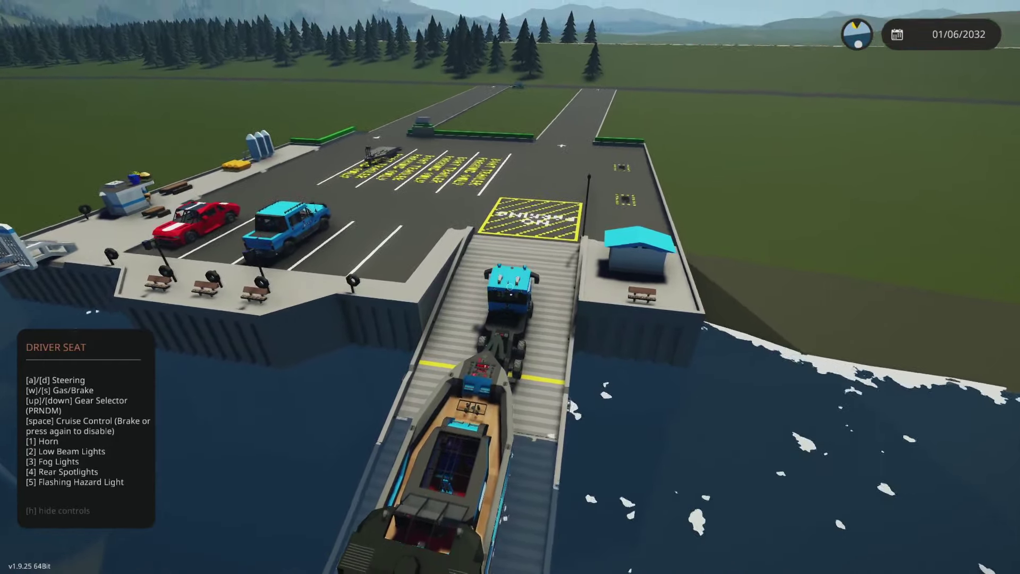
- Tow the boat trailer up the ramp onto the parking area and get out of the truck
key(Tab)
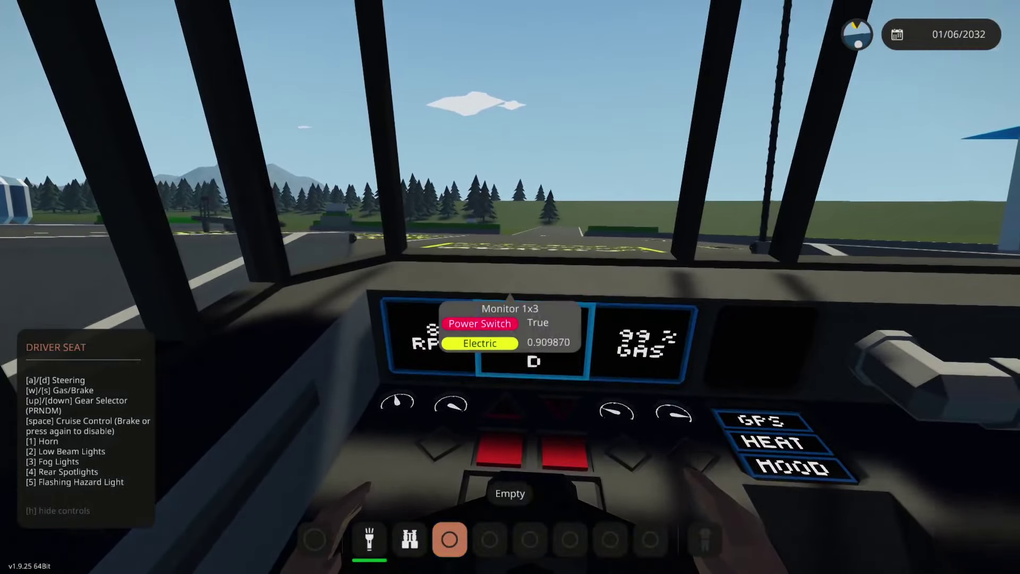
key(c)
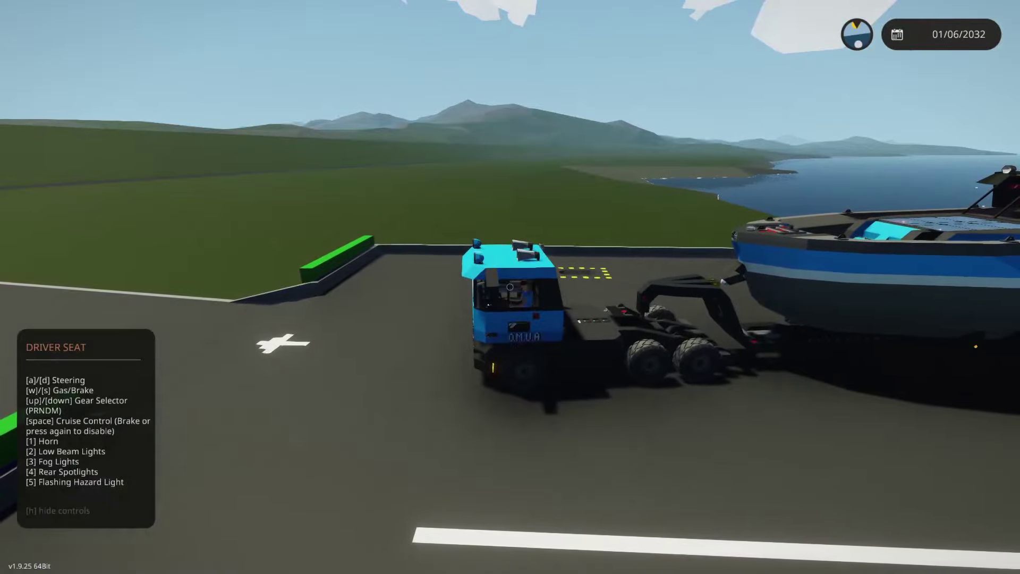
key(Tab)
key(e)
key(f)
key(w)
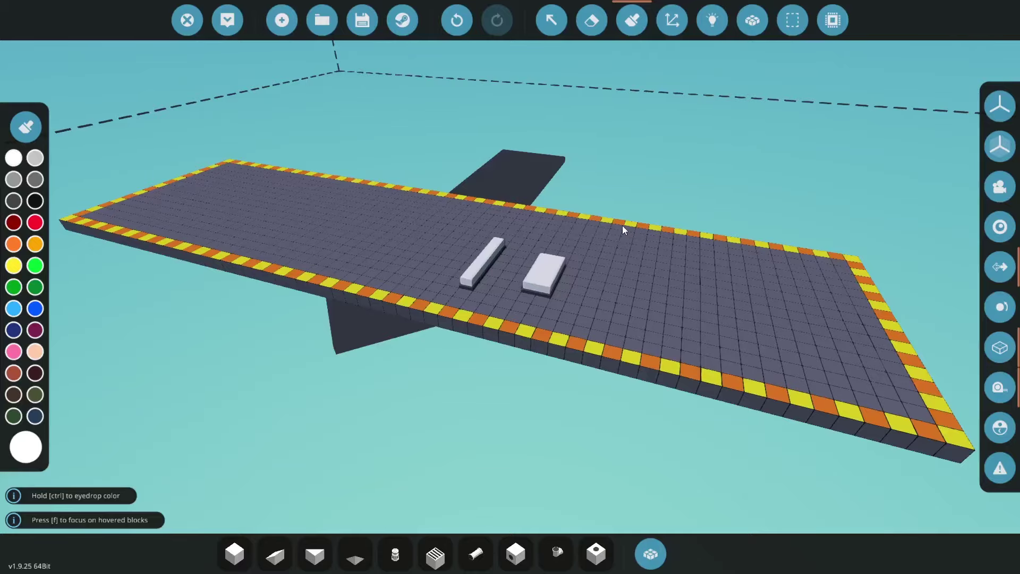
- Open the HGS.4 Truck Trailer Controller in the microcontroller editor to view its nodes and symbol, and return to the workbench
key(w)
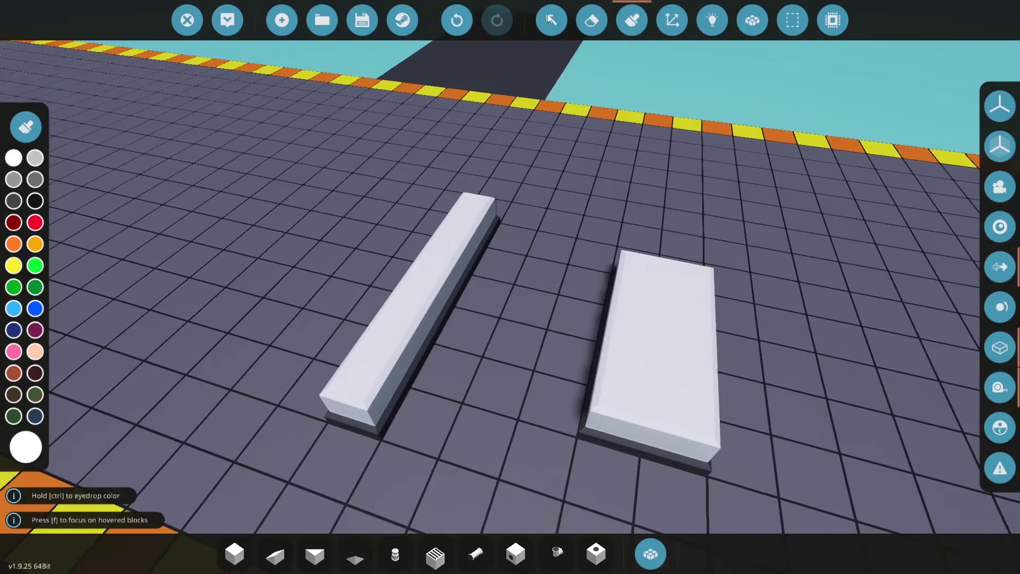
click(550, 20)
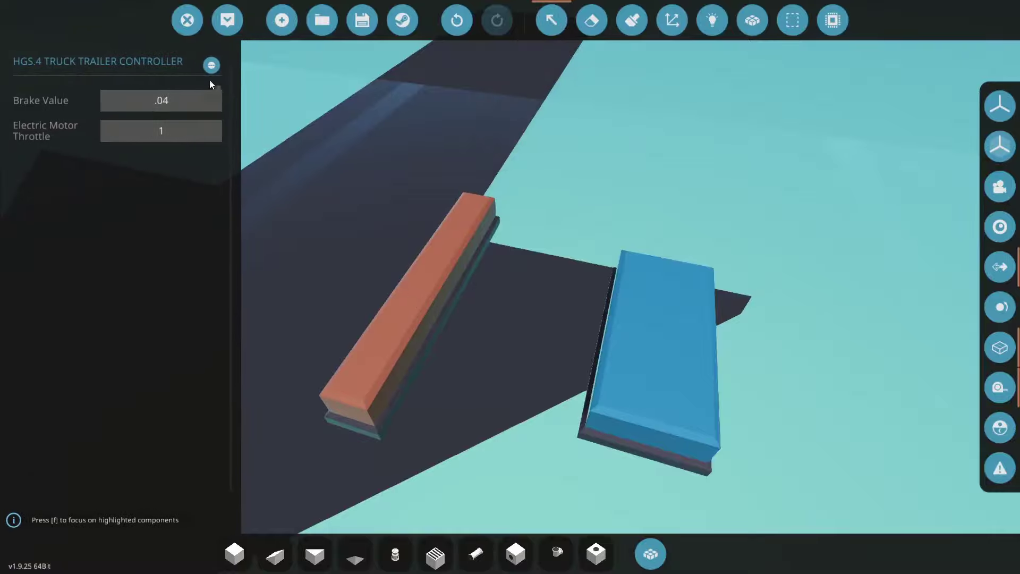
click(210, 79)
click(564, 377)
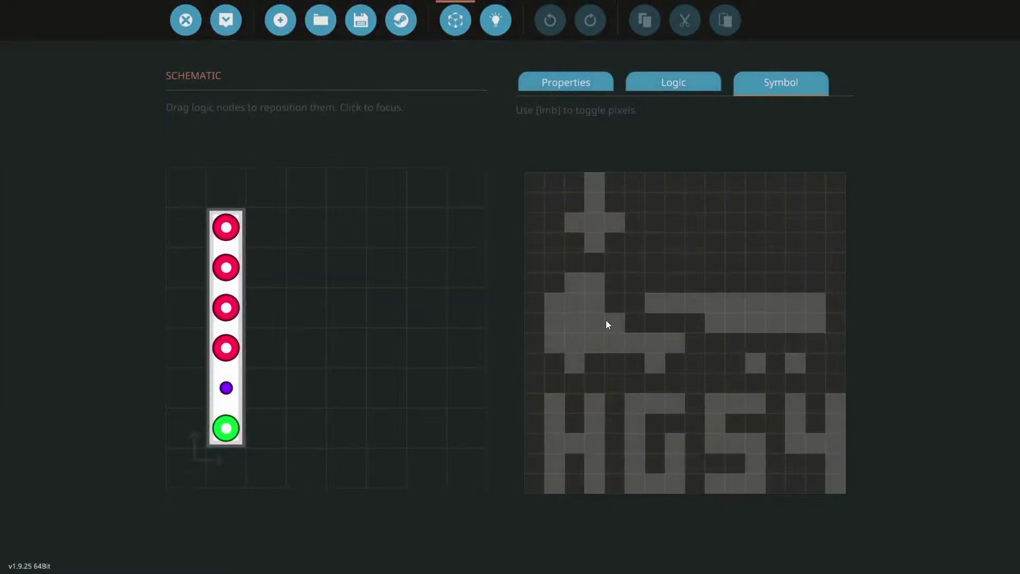
click(226, 22)
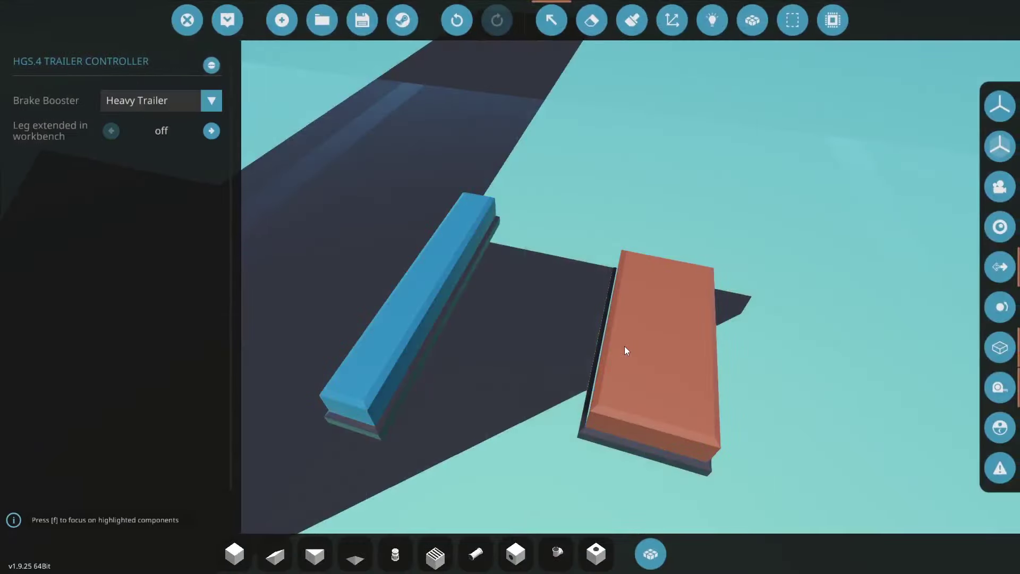
- Open the HGS.4 Trailer Controller in the microcontroller editor to compare its symbol, and return to the workbench with nothing selected
click(211, 67)
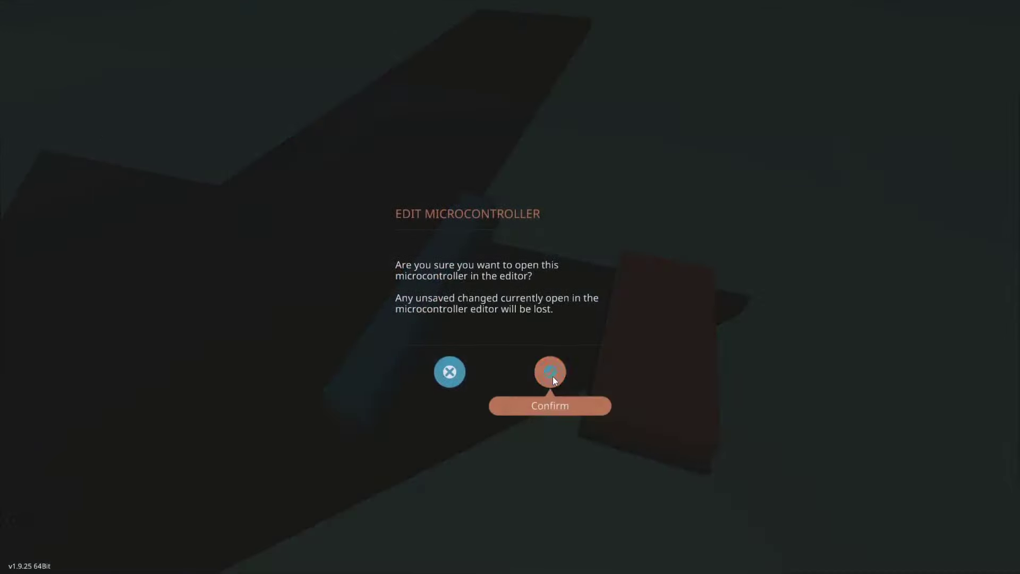
click(552, 375)
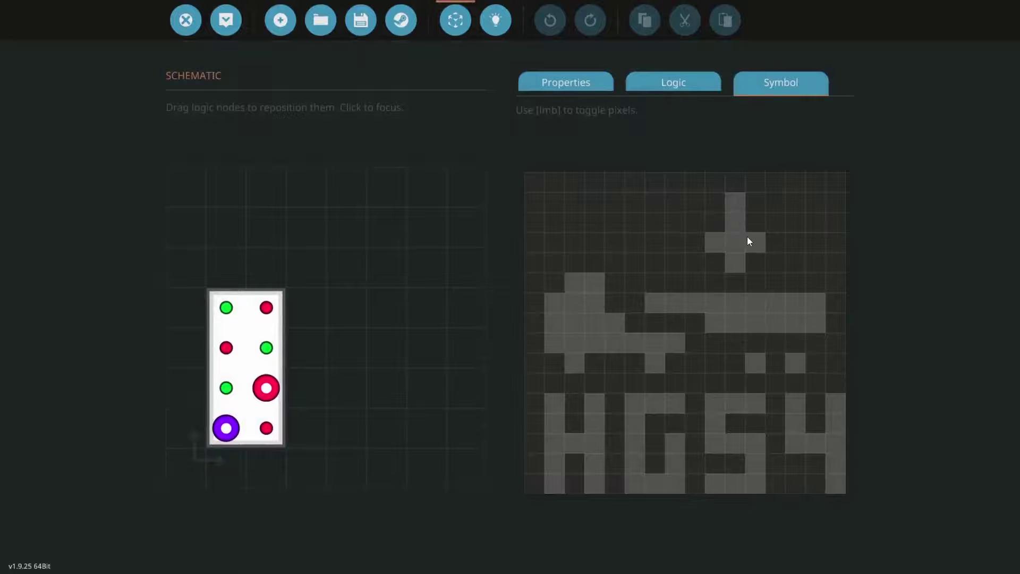
click(189, 24)
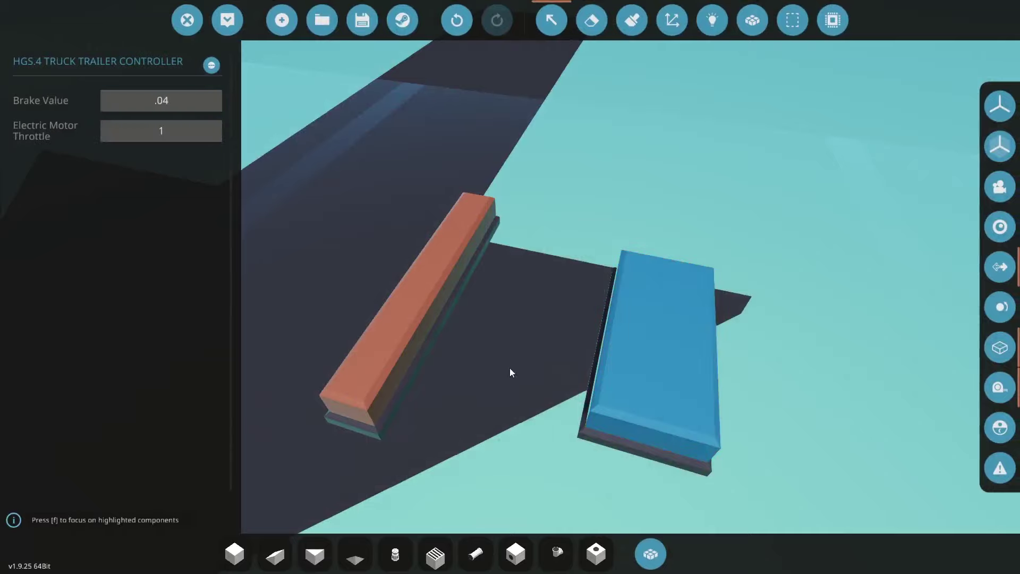
scroll(553, 277, down, 3)
click(503, 354)
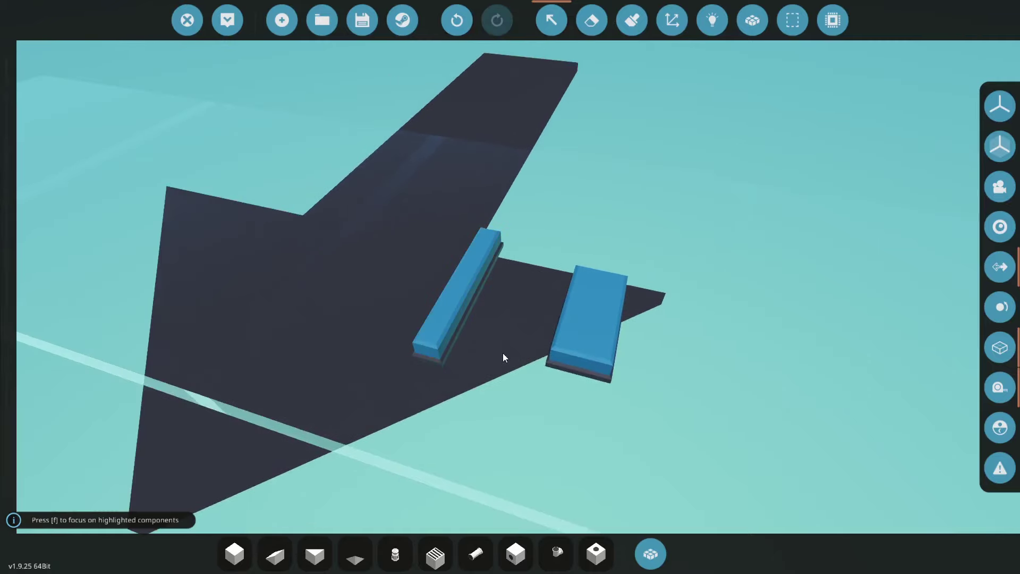
click(553, 26)
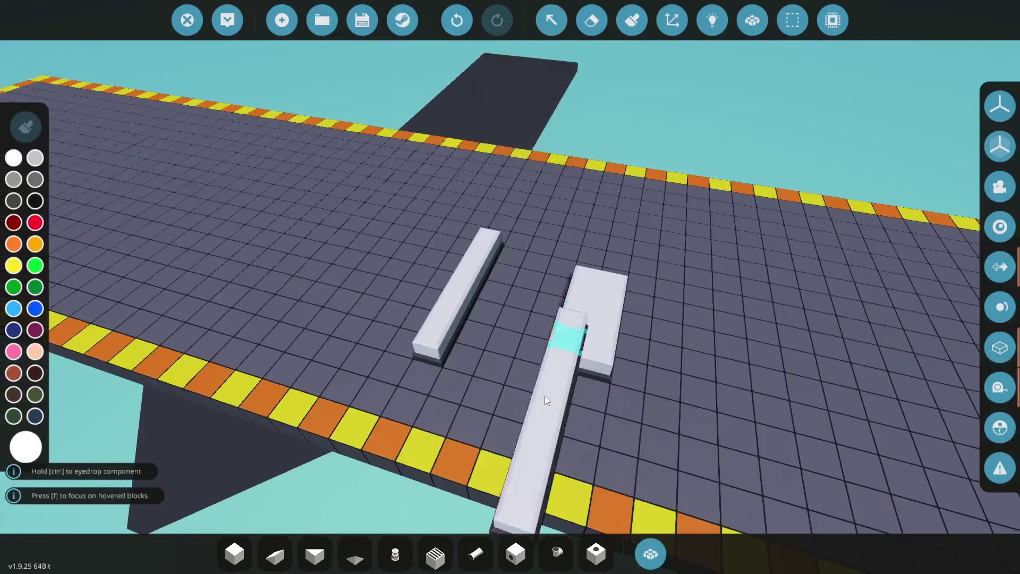
click(234, 553)
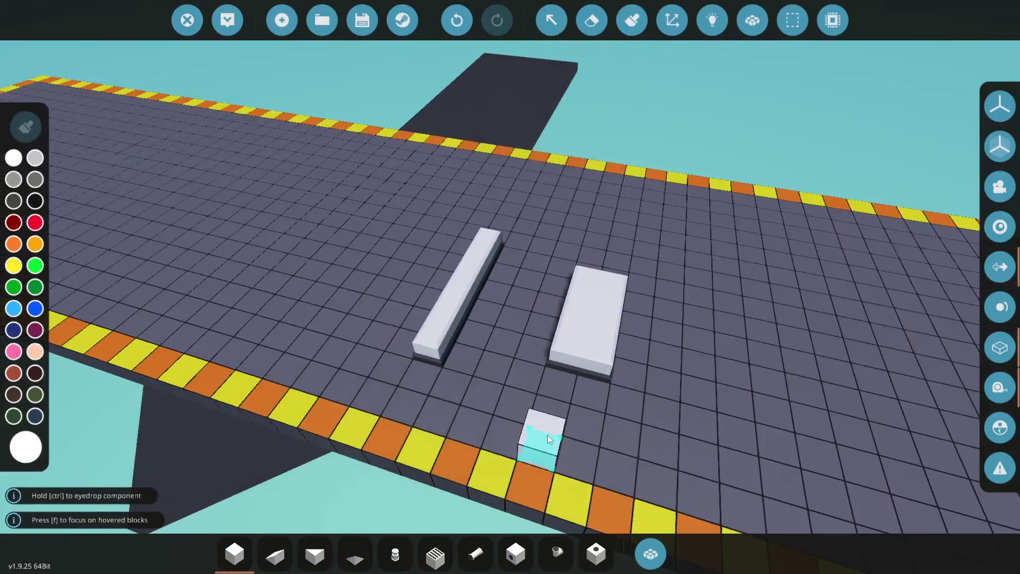
mouse_move(685, 362)
mouse_down()
mouse_move(549, 305)
mouse_move(671, 349)
mouse_up()
click(550, 20)
click(433, 294)
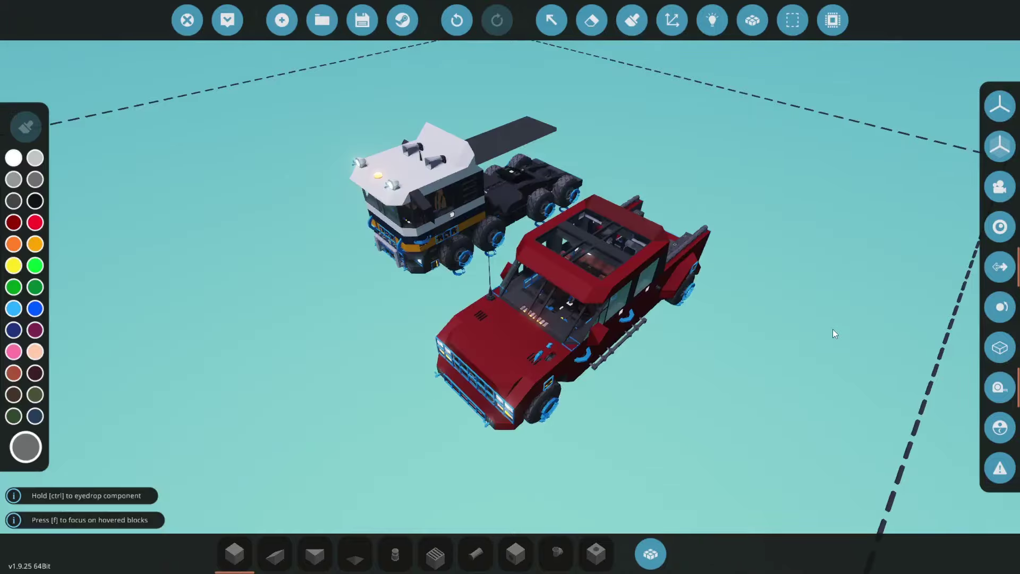
- Examine the tow connectors on the red pickup's bed and rear bumper and the hitch on the truck chassis
key(w)
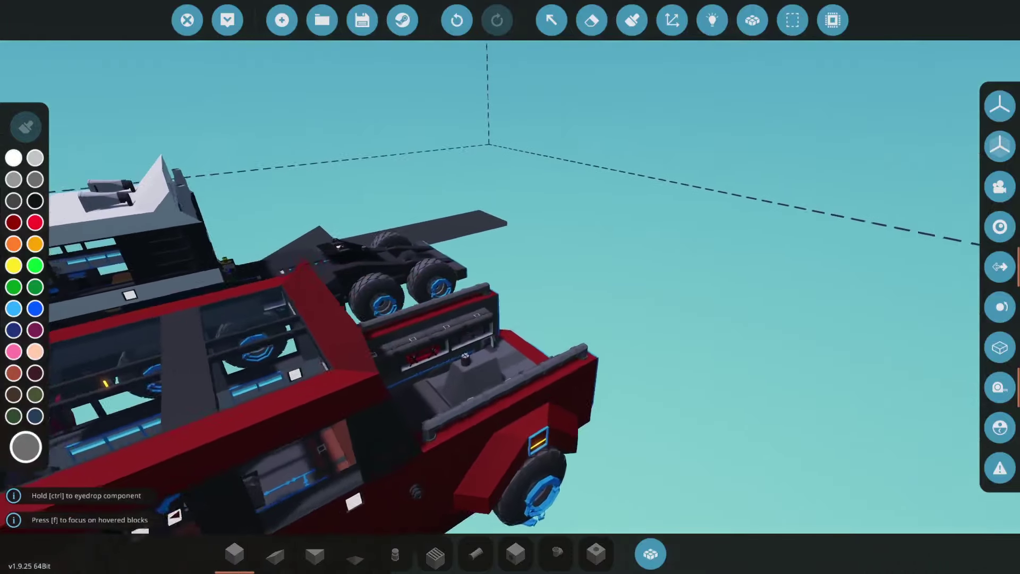
key(w)
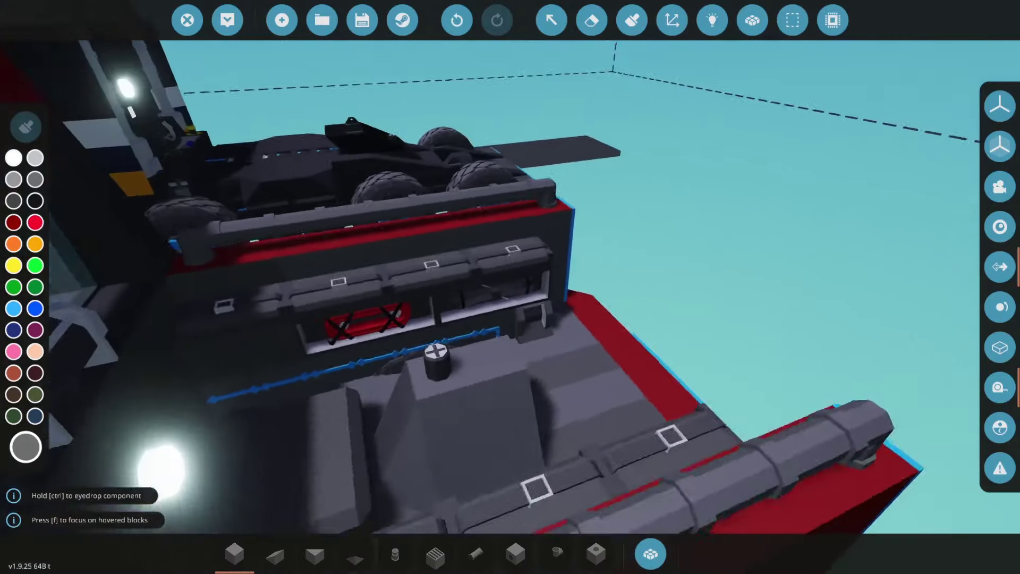
key(w)
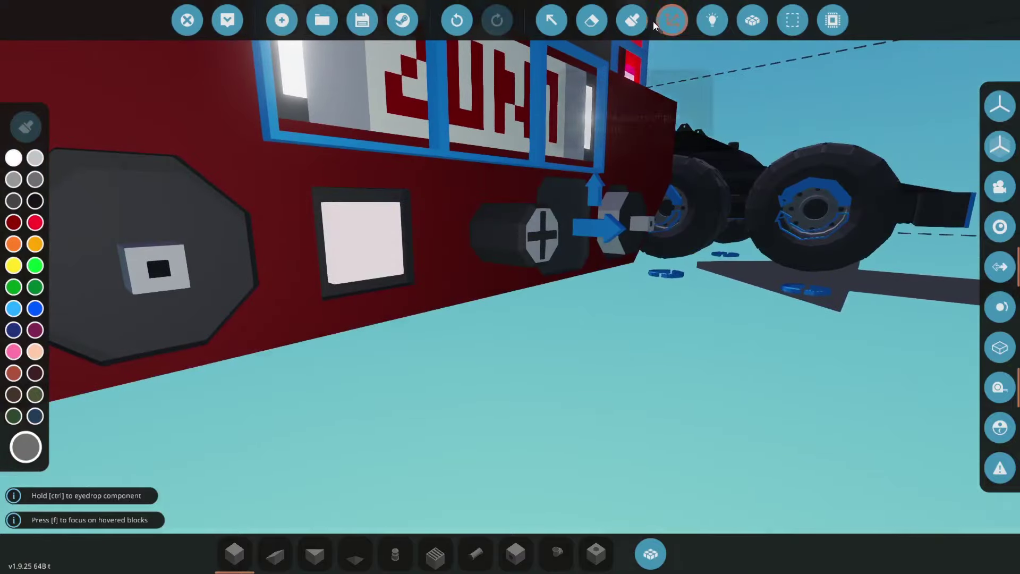
click(633, 21)
key(d)
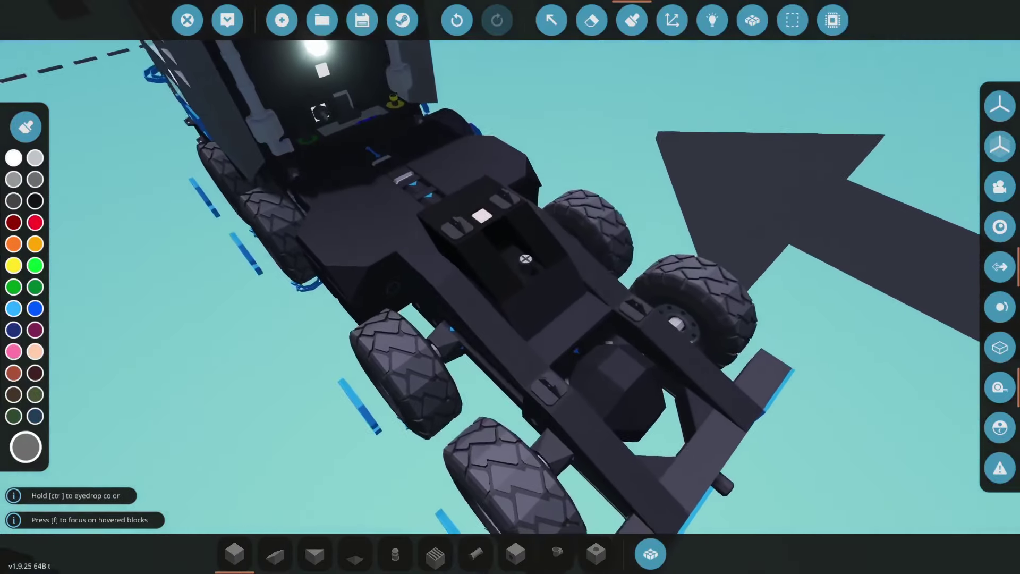
drag(767, 324, 767, 279)
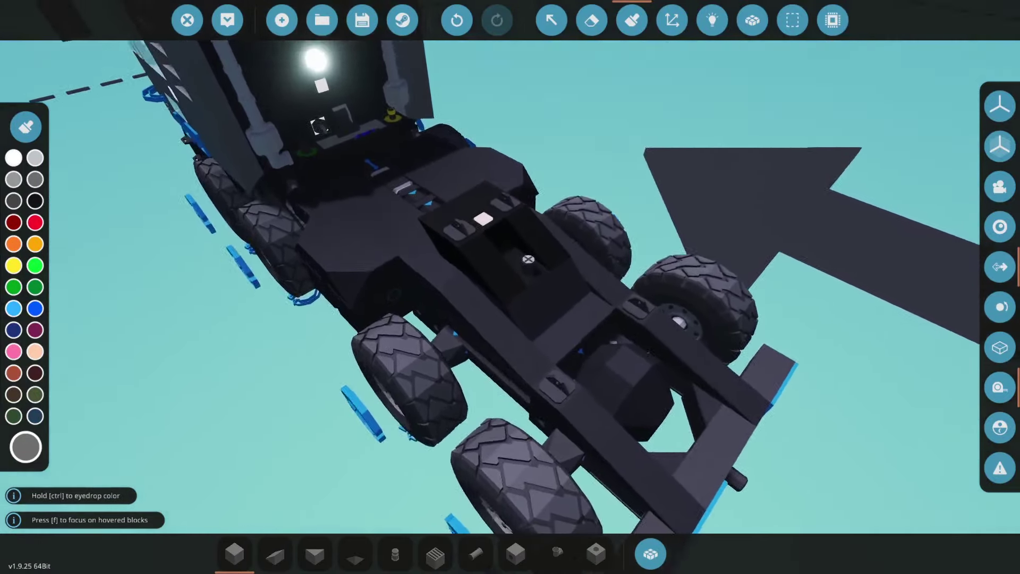
- Hide the blue direction markers on the components and view both vehicles from behind
click(1007, 275)
key(s)
key(a)
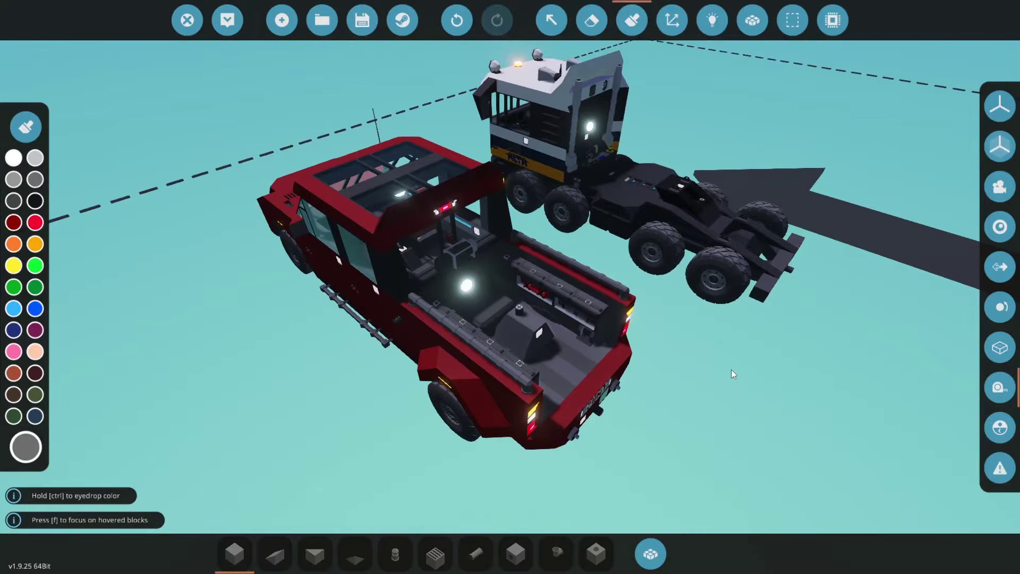
key(w)
mouse_move(728, 371)
mouse_down()
mouse_move(706, 371)
mouse_move(707, 303)
mouse_up()
key(s)
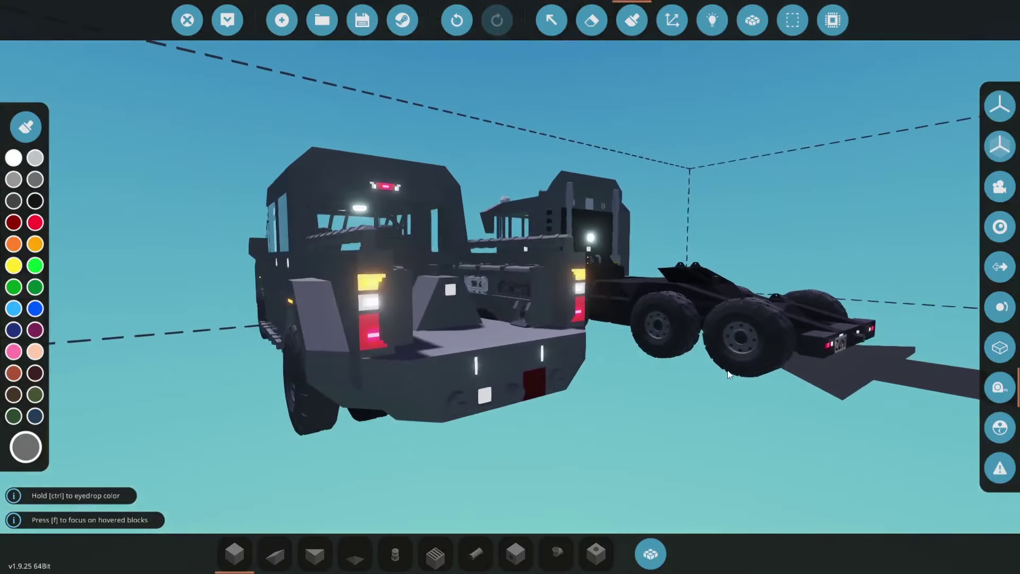
- Choose the basic block for placement beside the pickup's rear wheel and set its colour to orange
click(234, 554)
key(a)
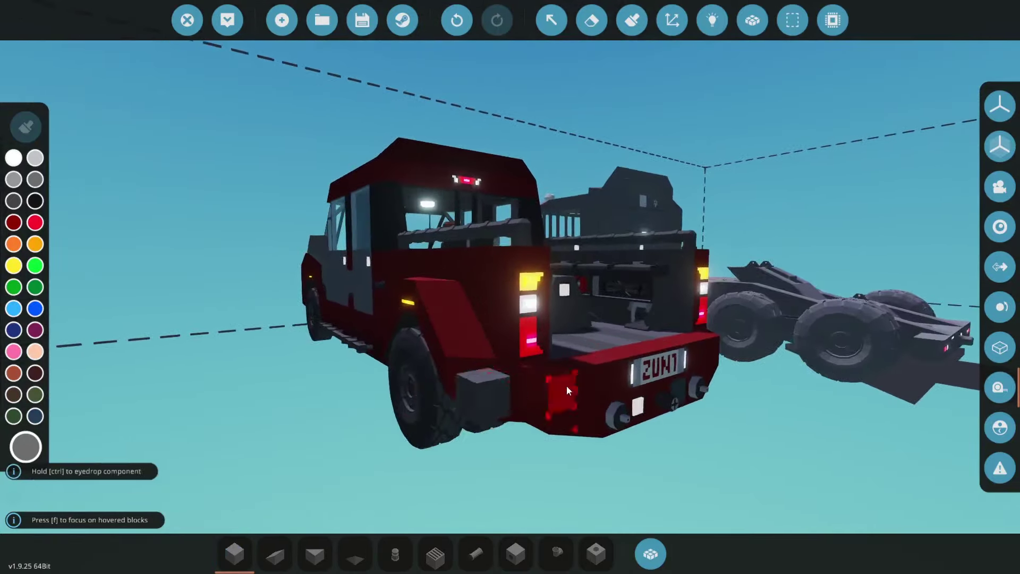
key(a)
key(ctrl)
click(14, 244)
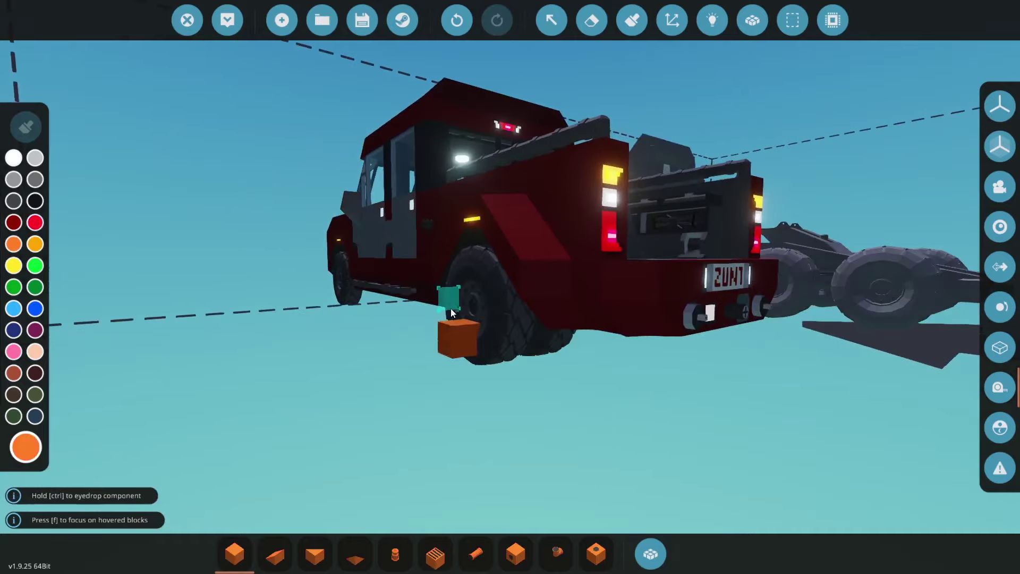
- Place orange blocks as a beam from the hitch in the pickup's bed and as a bar beside the rear wheel
key(w)
key(a)
key(s)
drag(677, 308, 764, 324)
key(s)
key(d)
key(s)
key(d)
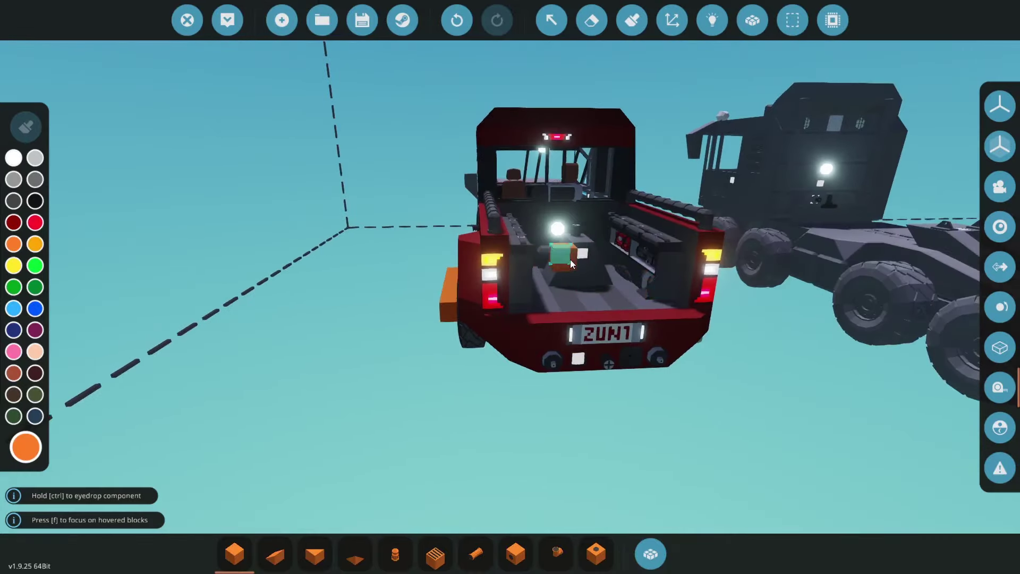
key(Left)
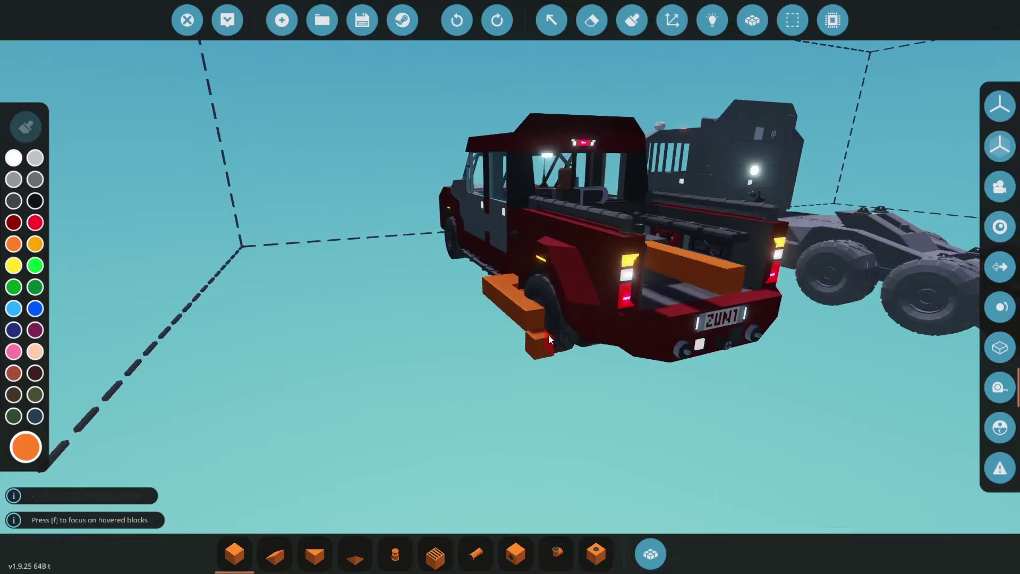
- Extend the orange bar beside the rear wheel backwards and join it to the bed beam with an orange wall behind the tailgate
drag(537, 322, 612, 380)
key(Up)
key(Right)
key(Down)
drag(449, 287, 652, 223)
key(Left)
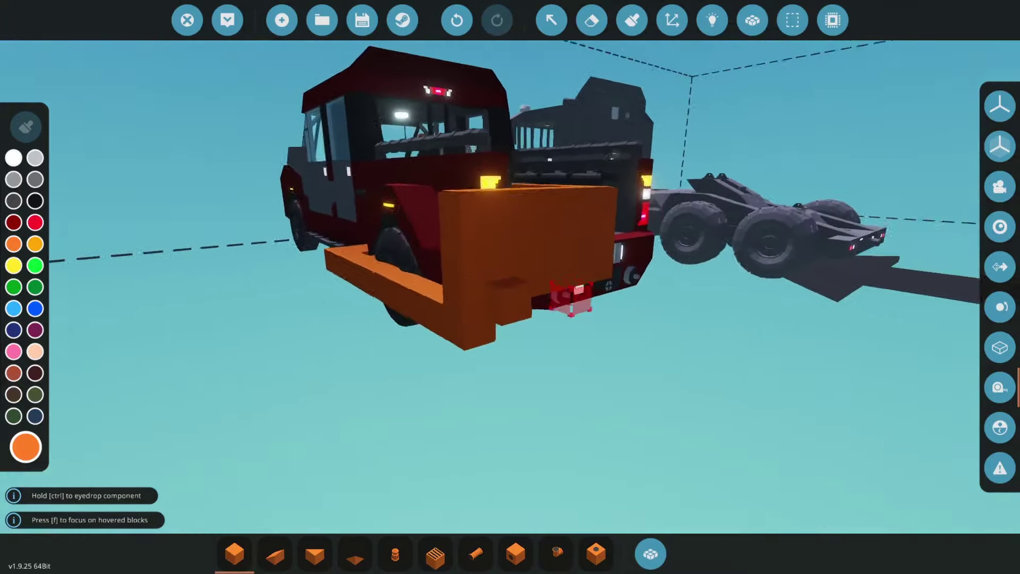
key(Left)
- Paint the end column of the orange wall in alternating bright green and darker green blocks and compare it with the bed hitch
click(631, 21)
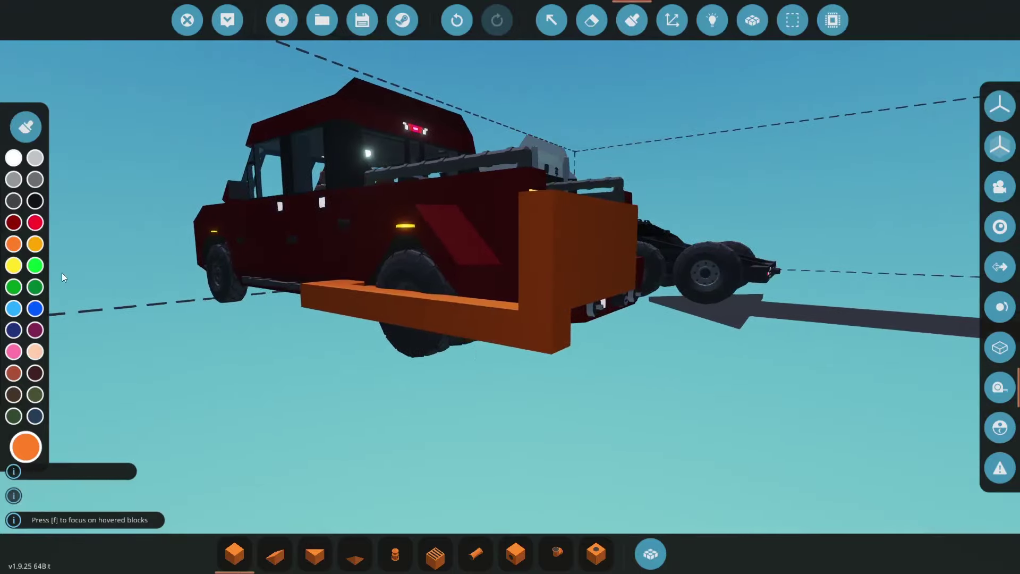
click(35, 265)
key(ctrl+z)
click(536, 218)
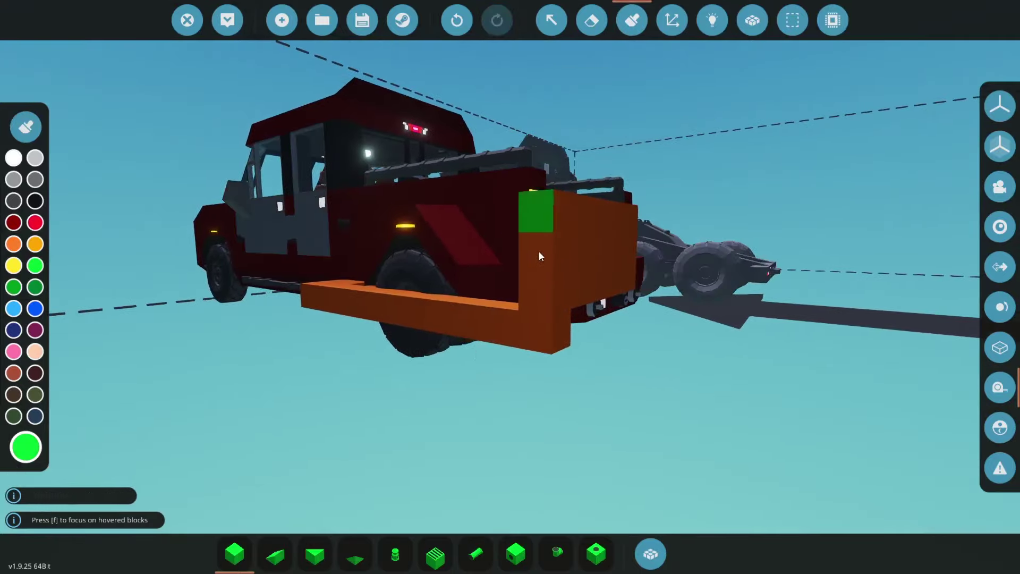
key(d)
click(13, 286)
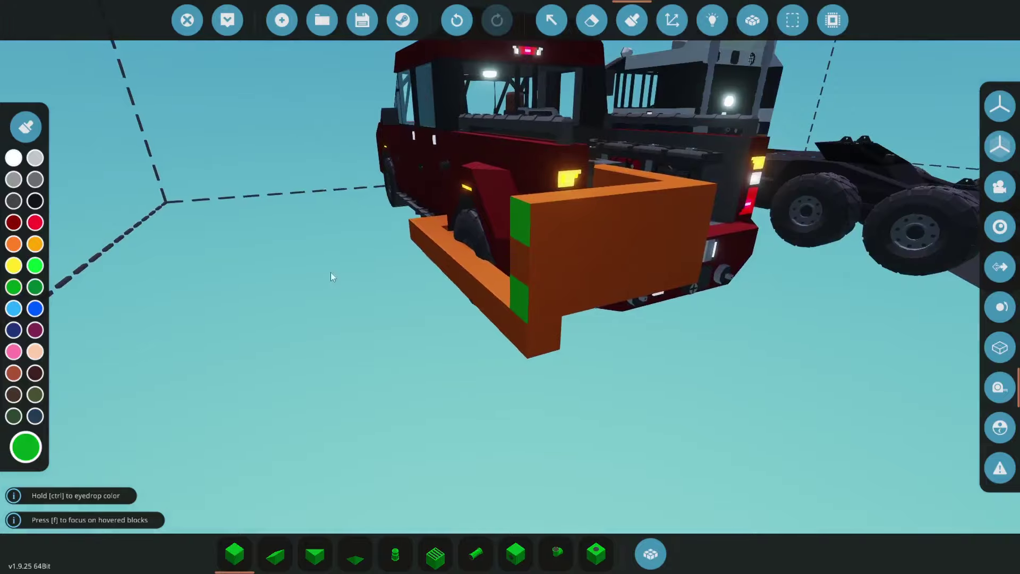
click(524, 350)
key(a)
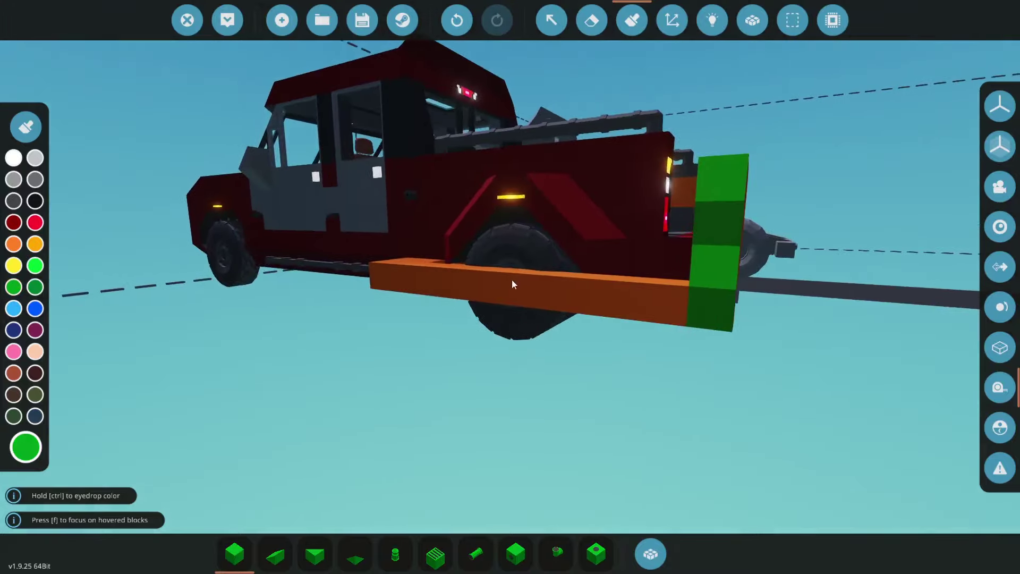
key(d)
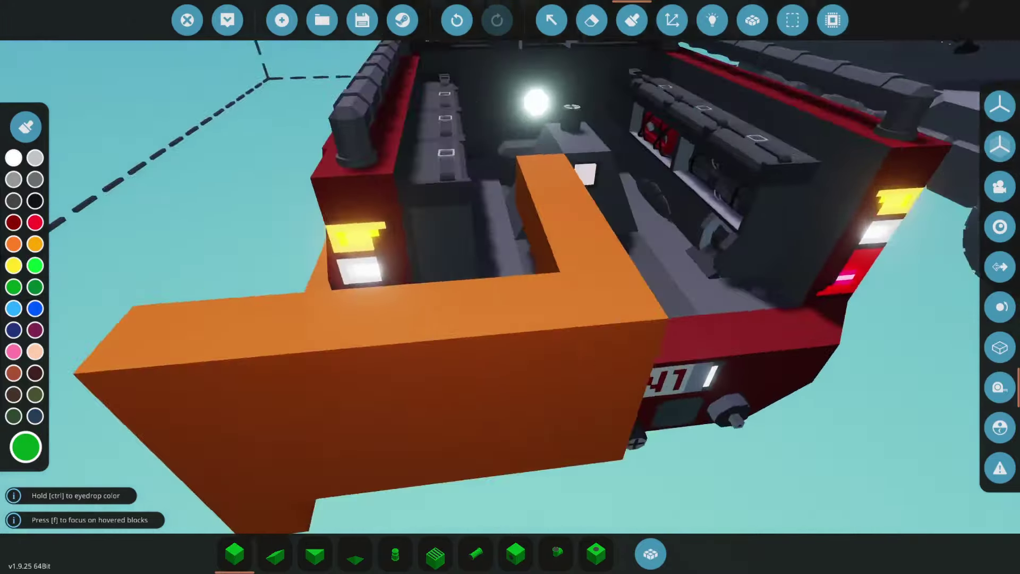
key(w)
key(space)
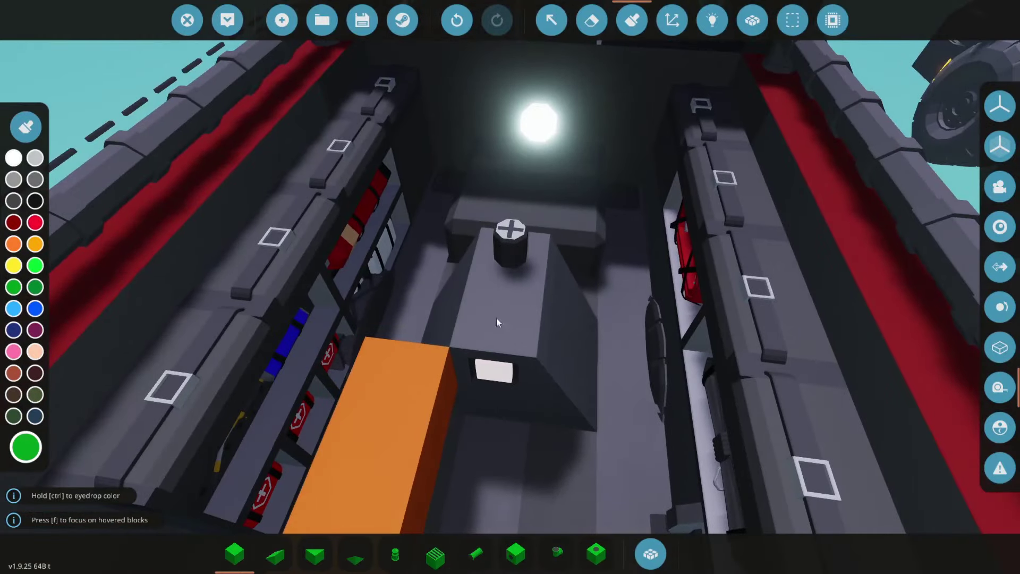
- Undo the green painting and all orange blocks placed around the pickup
key(s)
key(a)
key(ctrl+z)
key(ctrl+z)
key(ctrl+z)
key(ctrl+z)
key(ctrl+z)
key(ctrl)
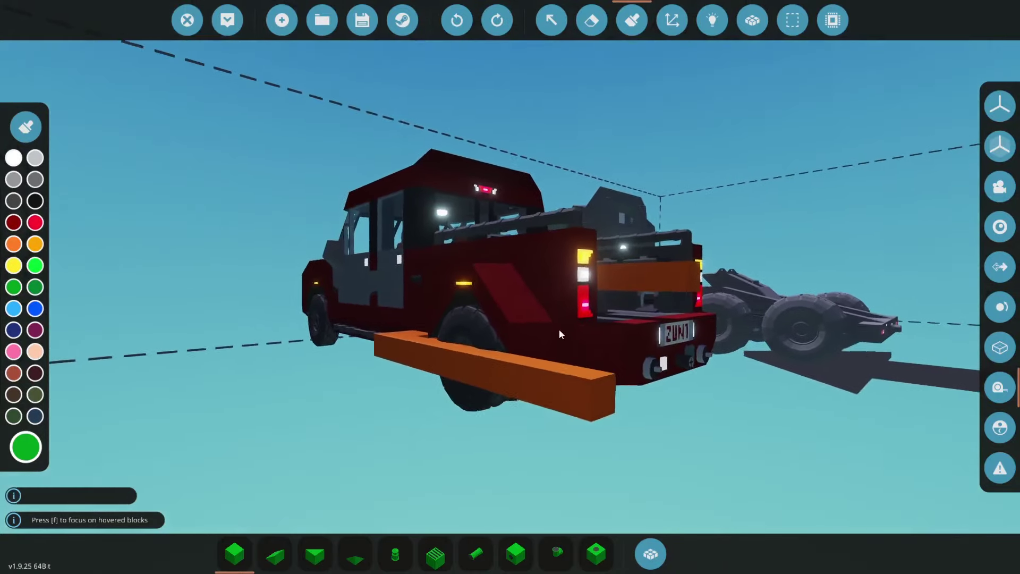
key(ctrl+z)
key(ctrl+z)
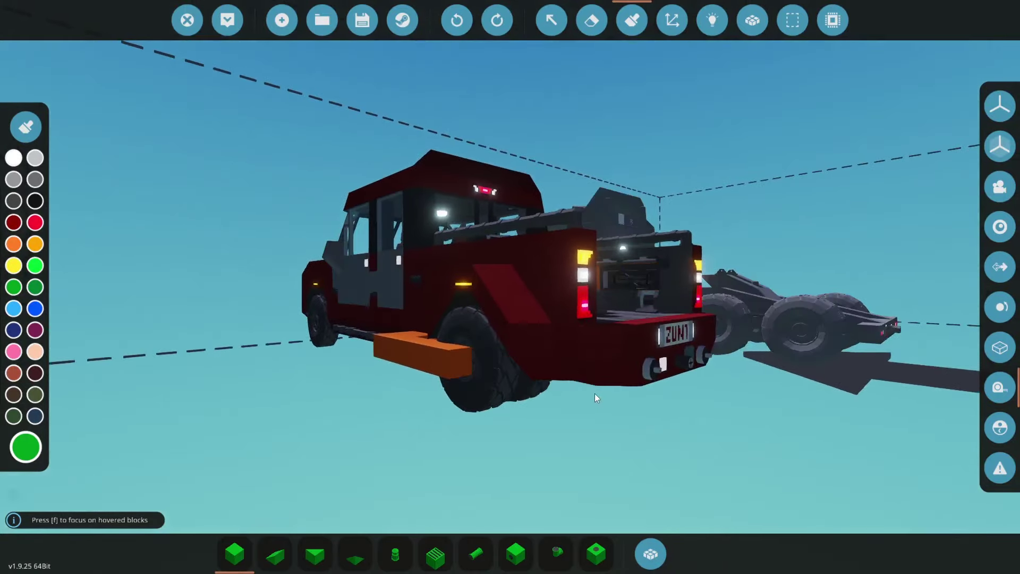
key(ctrl+z)
key(ctrl+z)
key(d)
key(w)
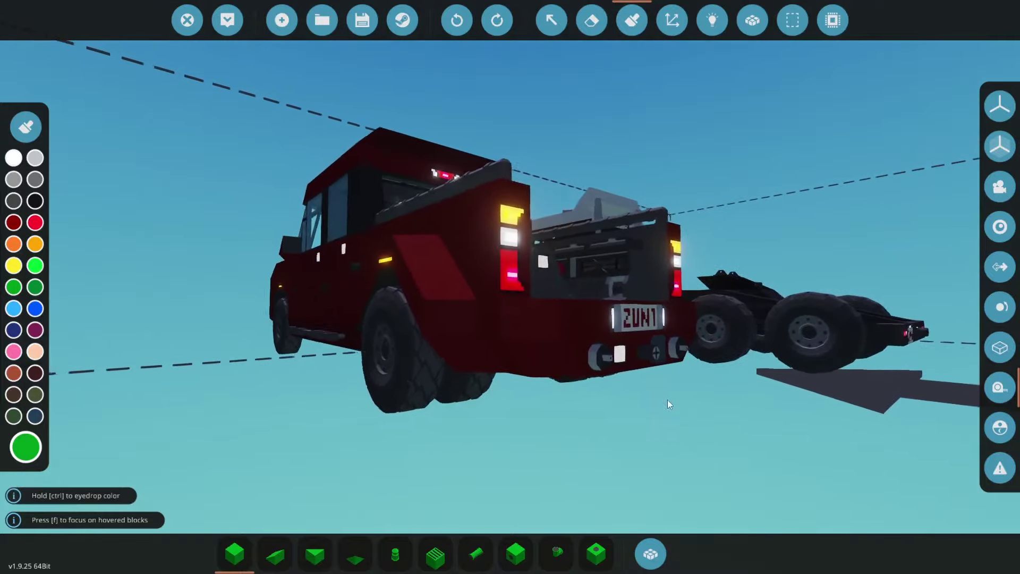
key(ctrl+z)
key(ctrl+z)
- Examine the pickup's rear bumper connectors, rear wheel and bed hitch from behind, the side and above
key(d)
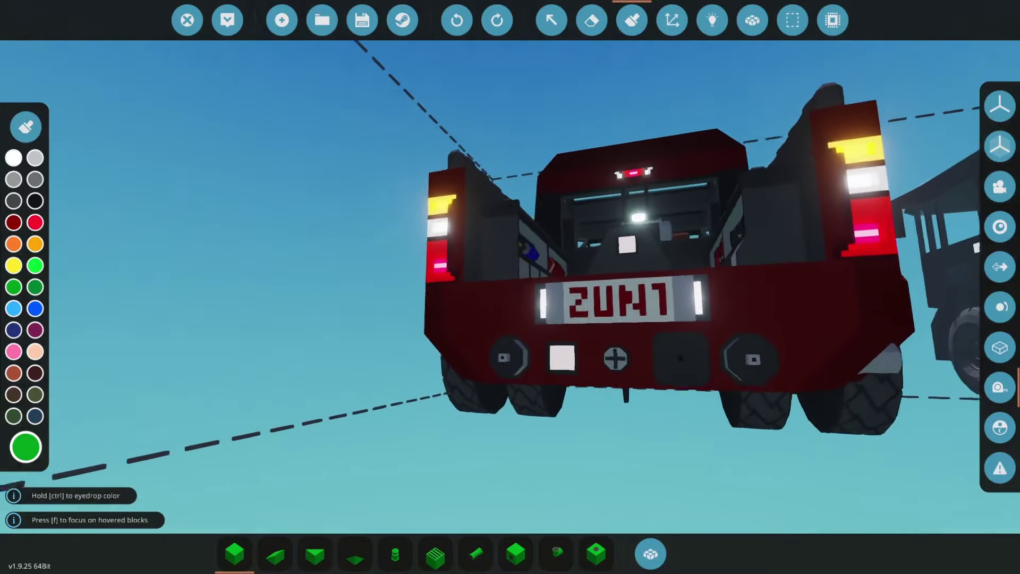
key(a)
key(w)
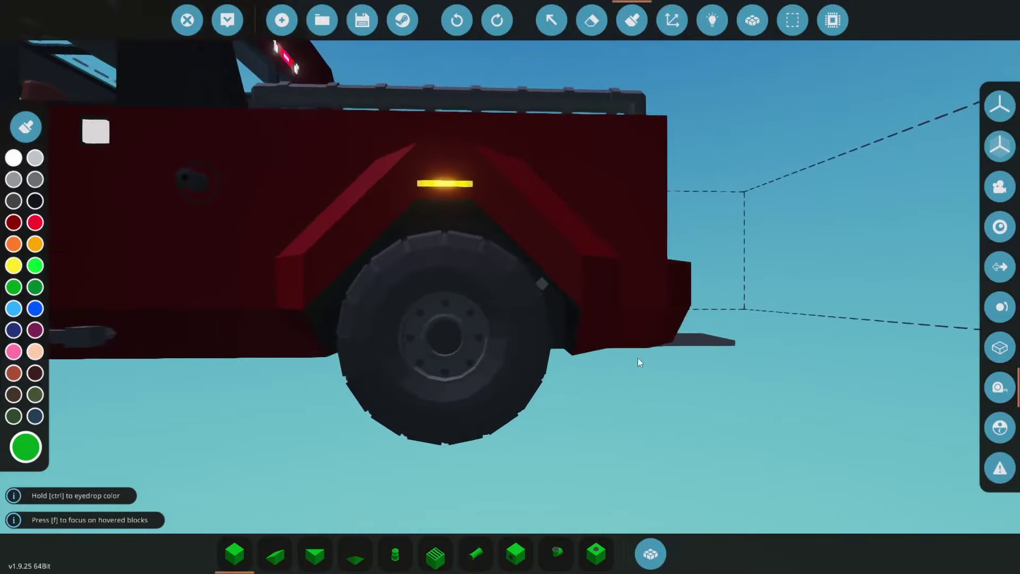
key(ctrl+z)
key(d)
key(w)
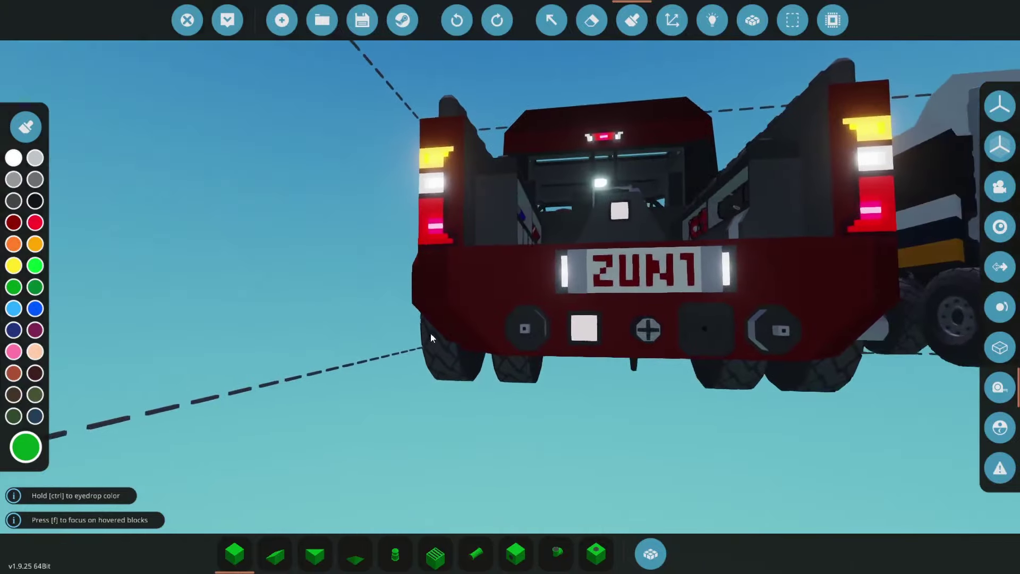
drag(432, 338, 692, 361)
drag(546, 361, 457, 293)
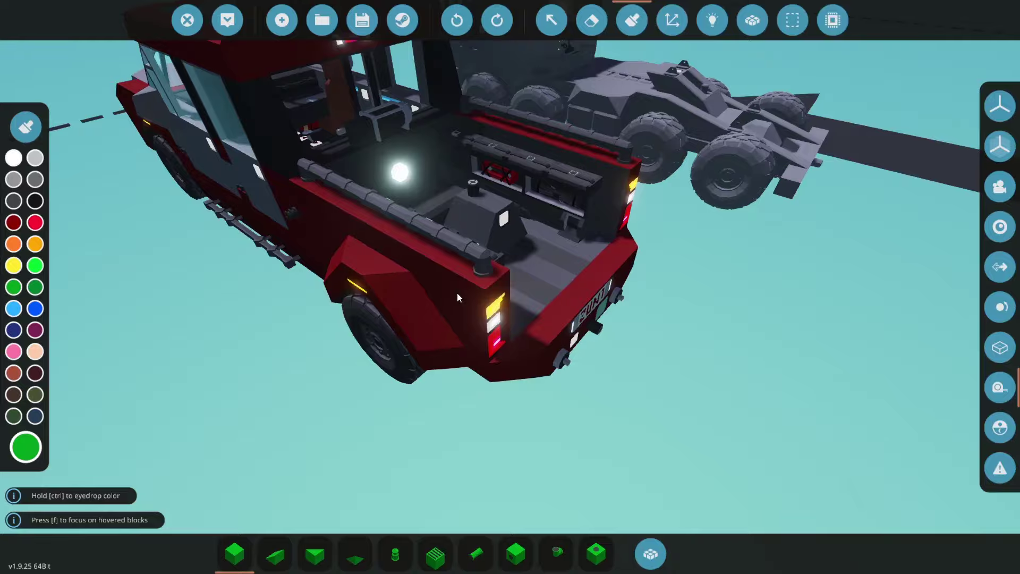
drag(652, 368, 402, 293)
- Place a column of three green blocks beside the truck chassis, just ahead of the third axle's wheel
key(w)
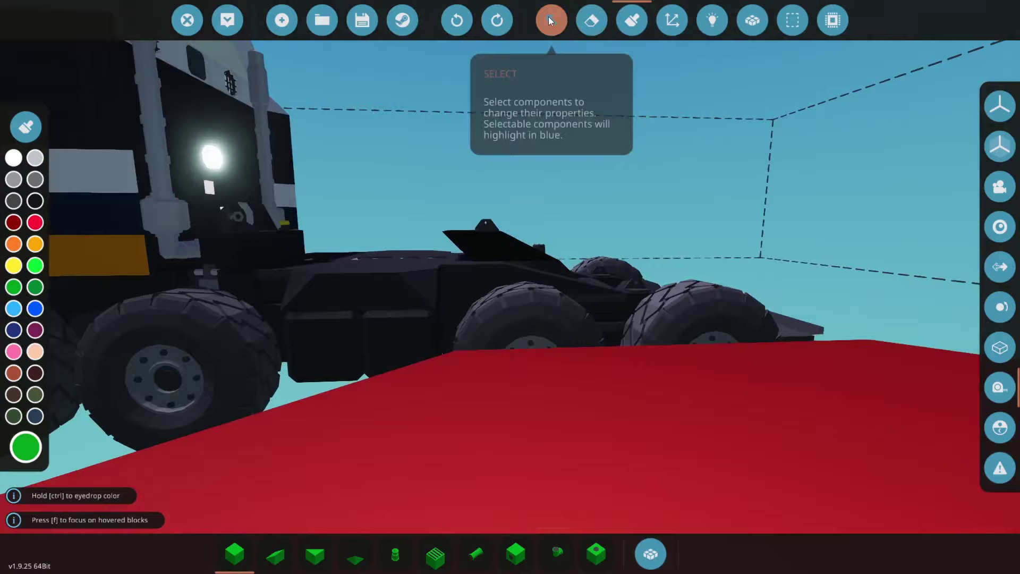
click(550, 20)
click(519, 337)
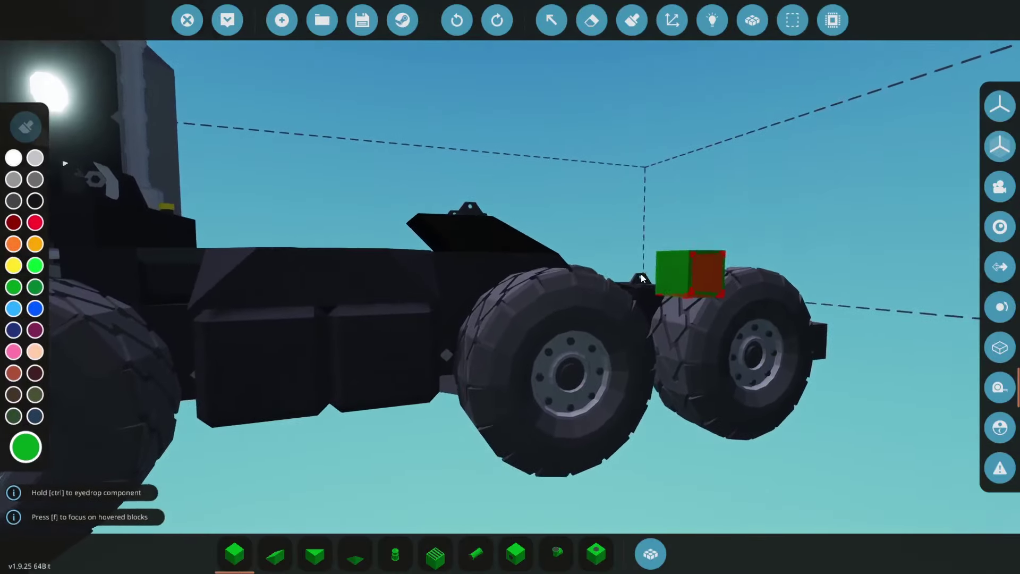
drag(416, 367, 416, 297)
drag(564, 270, 372, 332)
key(w)
- Paint the middle block of the green column beside the truck chassis bright green
click(631, 21)
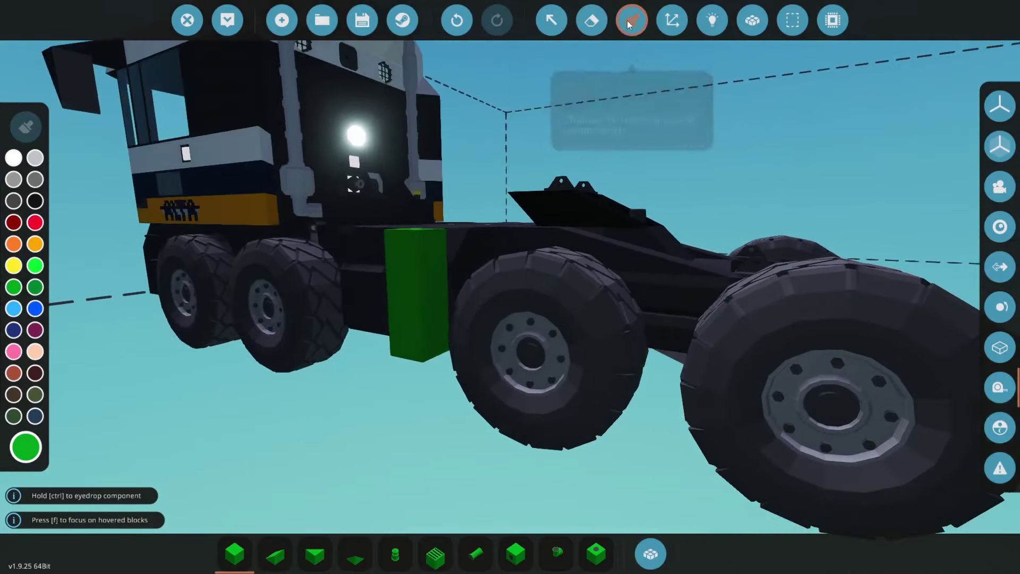
key(w)
key(s)
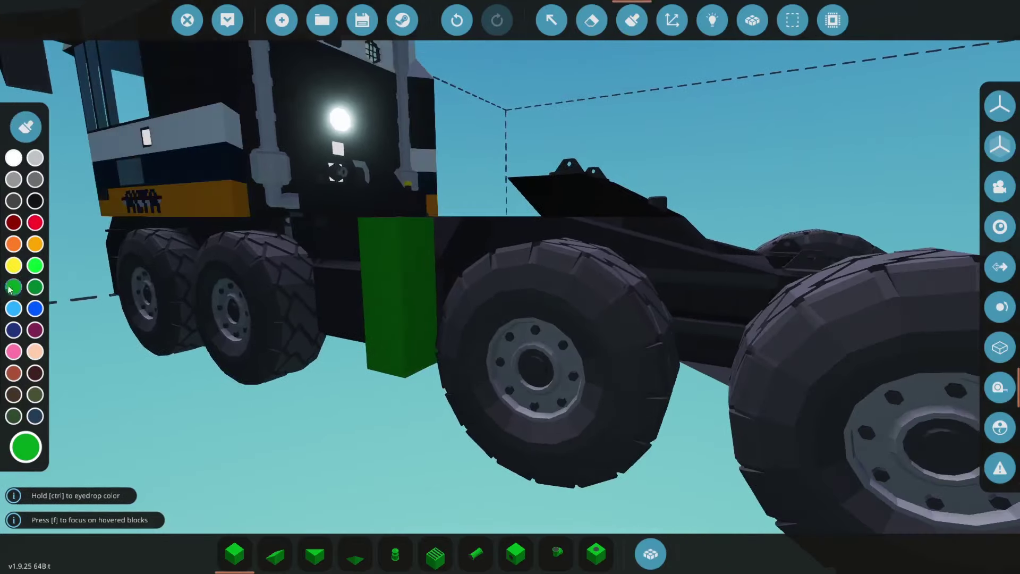
click(35, 265)
key(s)
click(420, 316)
drag(537, 330, 473, 279)
drag(775, 155, 775, 156)
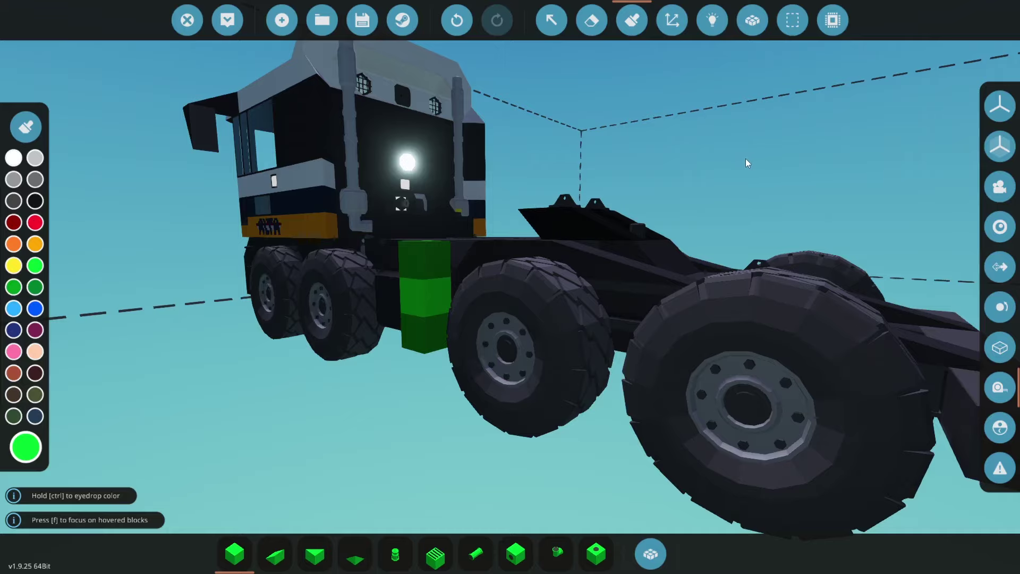
- Erase the green block column beside the truck chassis and return to the pickup's rear
mouse_move(744, 163)
mouse_down()
mouse_move(588, 225)
mouse_move(364, 268)
mouse_move(419, 320)
mouse_up()
key(x)
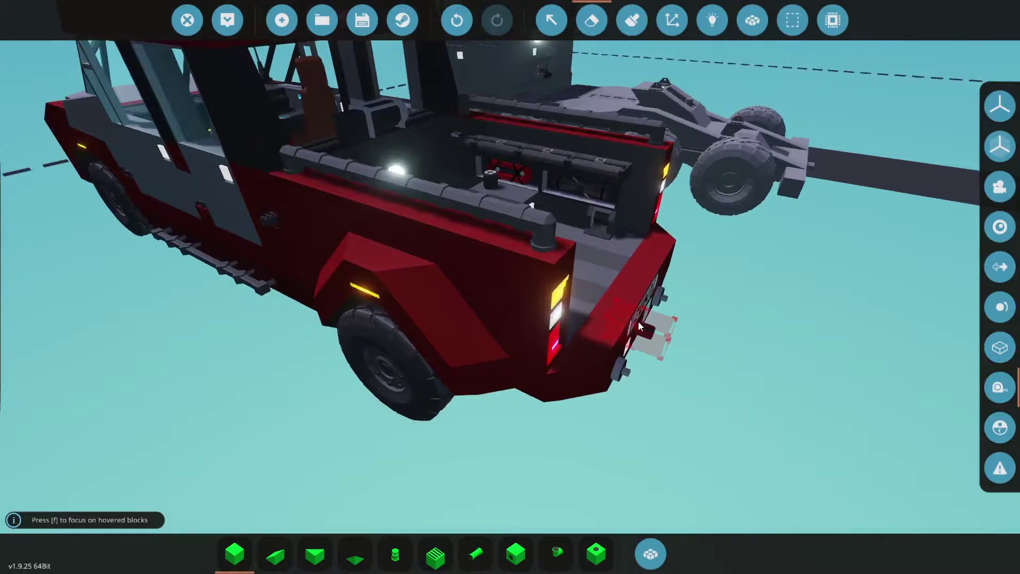
drag(639, 322, 537, 406)
- Inspect the properties of the pickup's rear wheel and of the truck's third-axle wheel to compare their sizes
click(552, 24)
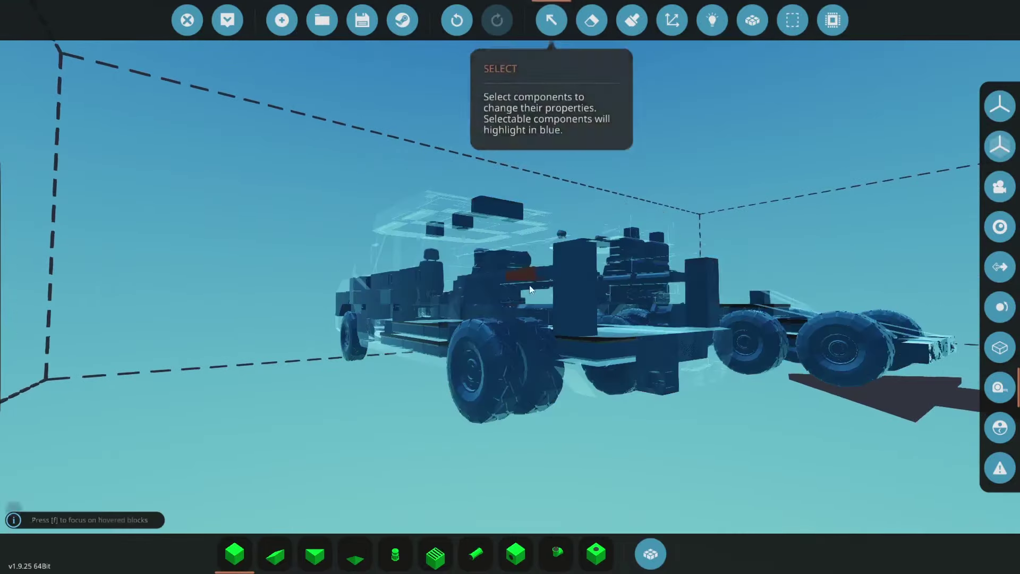
click(514, 359)
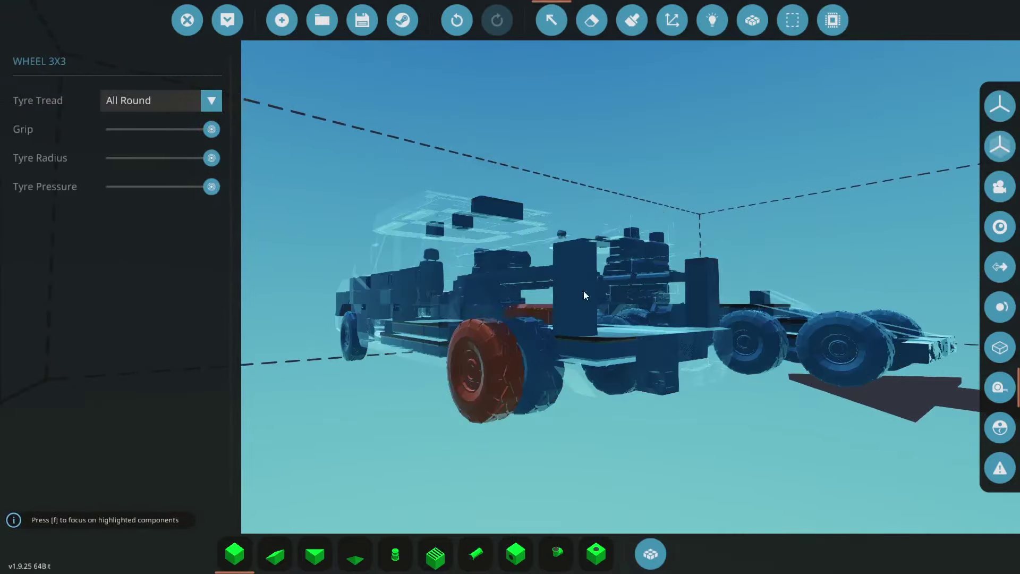
click(631, 20)
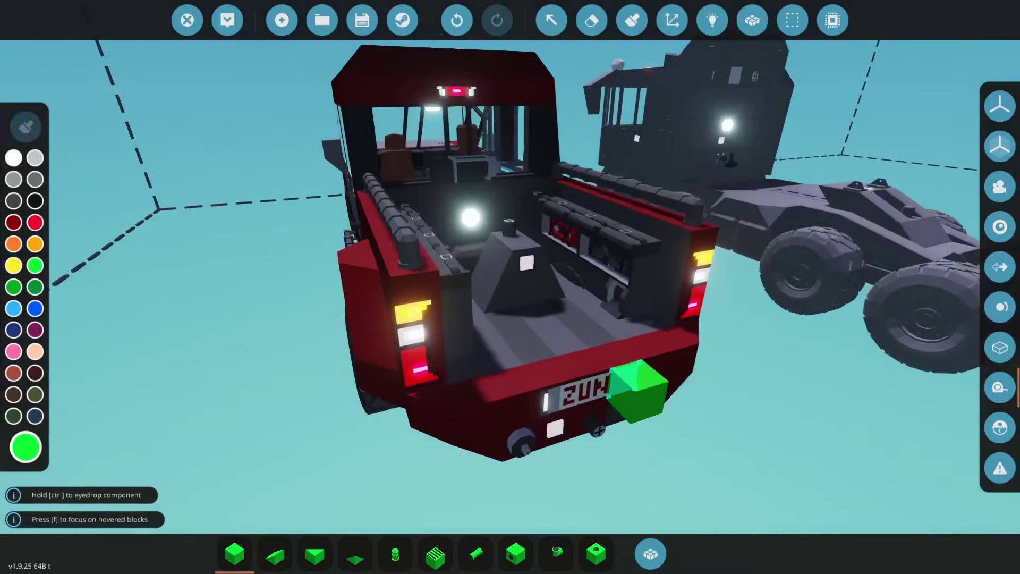
drag(624, 380, 664, 321)
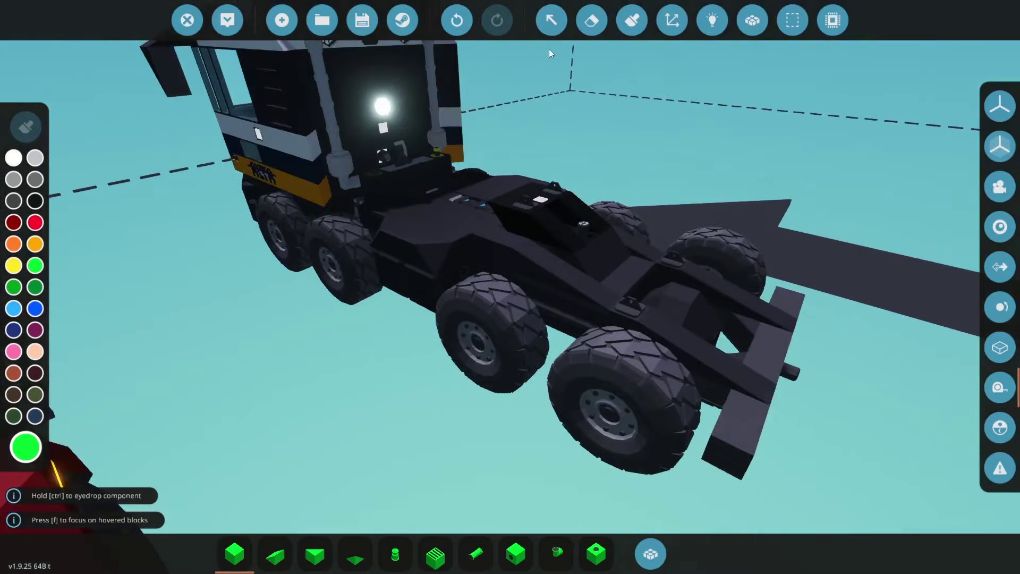
click(551, 20)
click(490, 330)
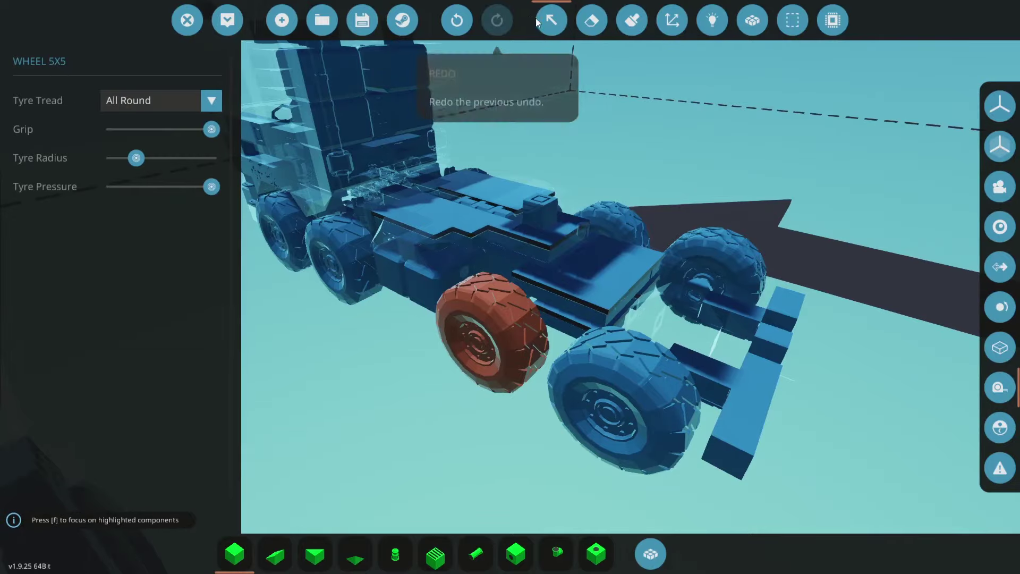
click(541, 23)
scroll(750, 227, up, 3)
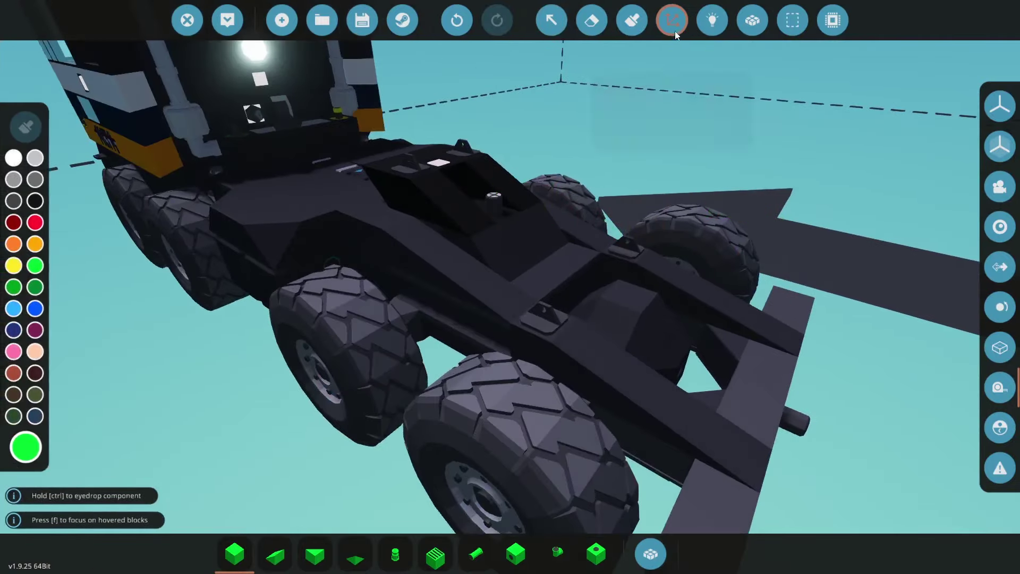
- Set the build colour to white with both vehicles in view from above
click(631, 24)
key(s)
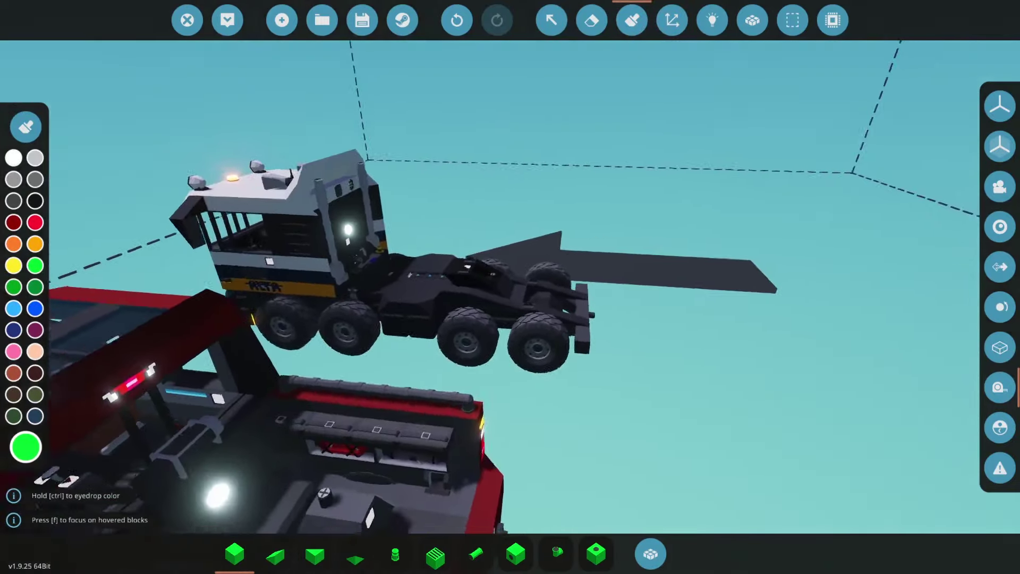
key(s)
key(d)
key(a)
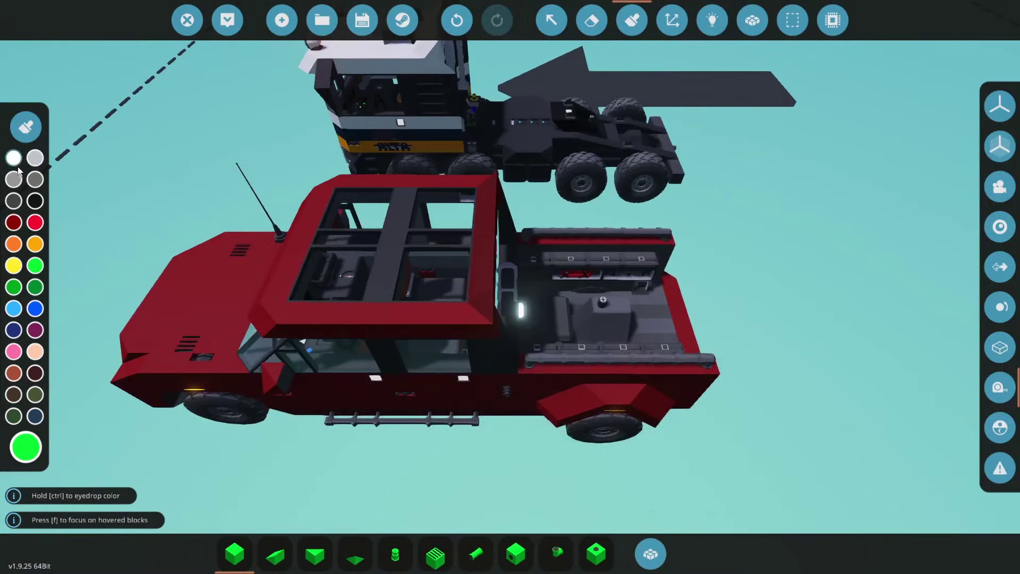
click(16, 162)
- Choose the HGS.4 Truck Trailer Controller from the component inventory and place it along the edge of the pickup's roof
click(650, 554)
click(650, 553)
click(650, 553)
click(206, 233)
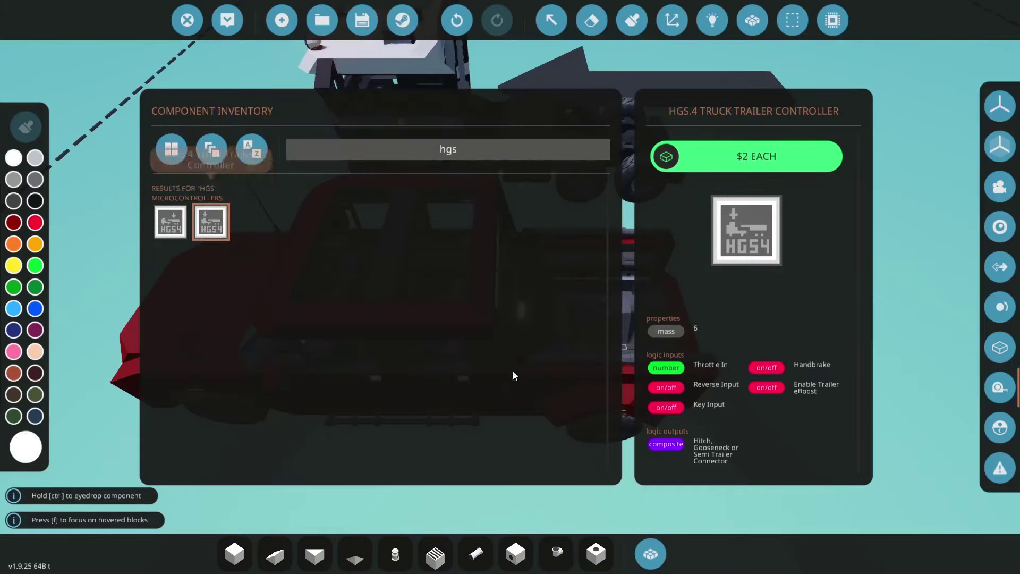
click(649, 553)
click(422, 312)
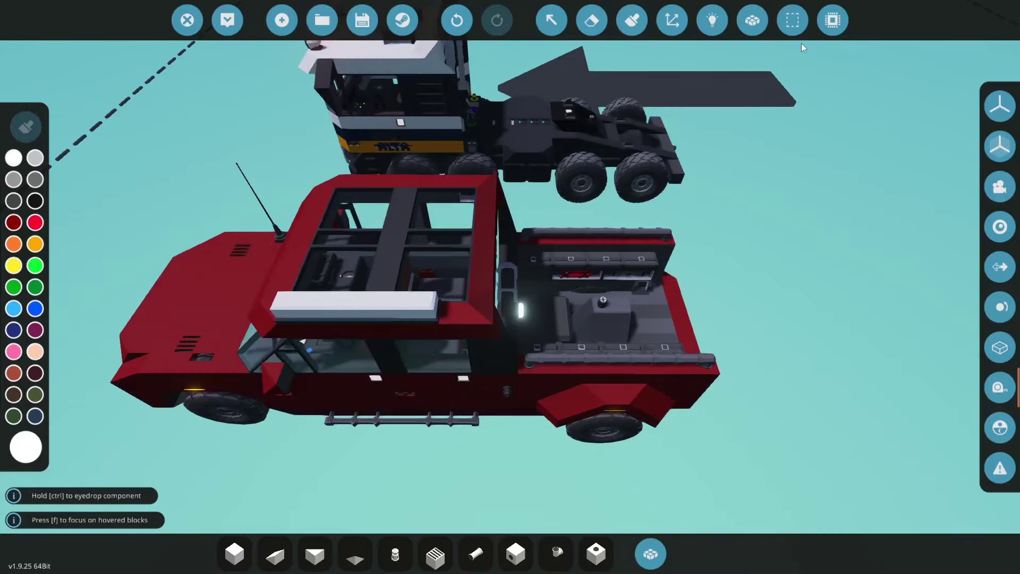
- Connect the driver seat's Axis 2 [w]/[s] output to the Throttle In input of the HGS.4 Truck Trailer Controller
click(712, 20)
key(w)
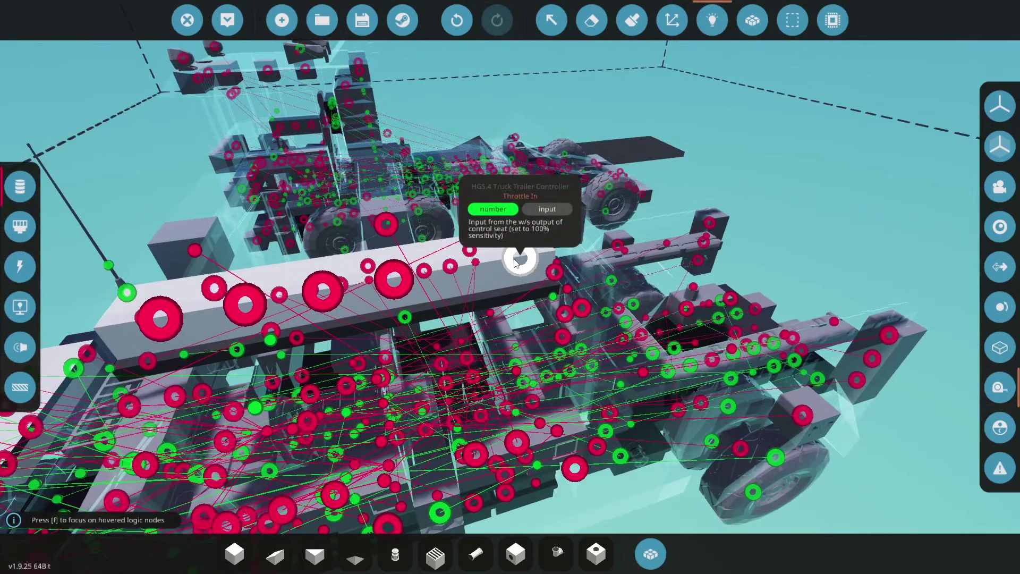
drag(519, 259, 491, 347)
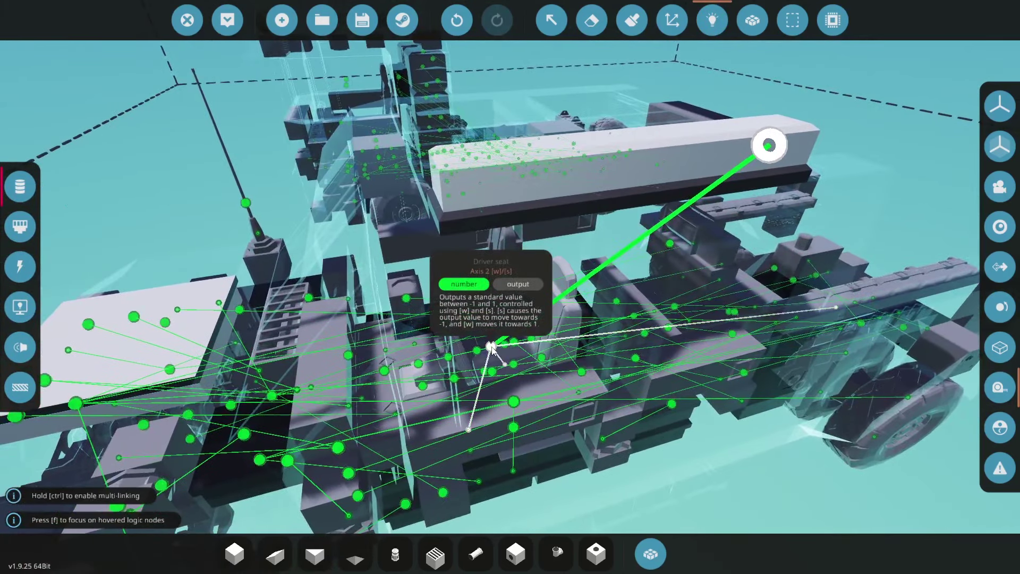
drag(492, 347, 769, 145)
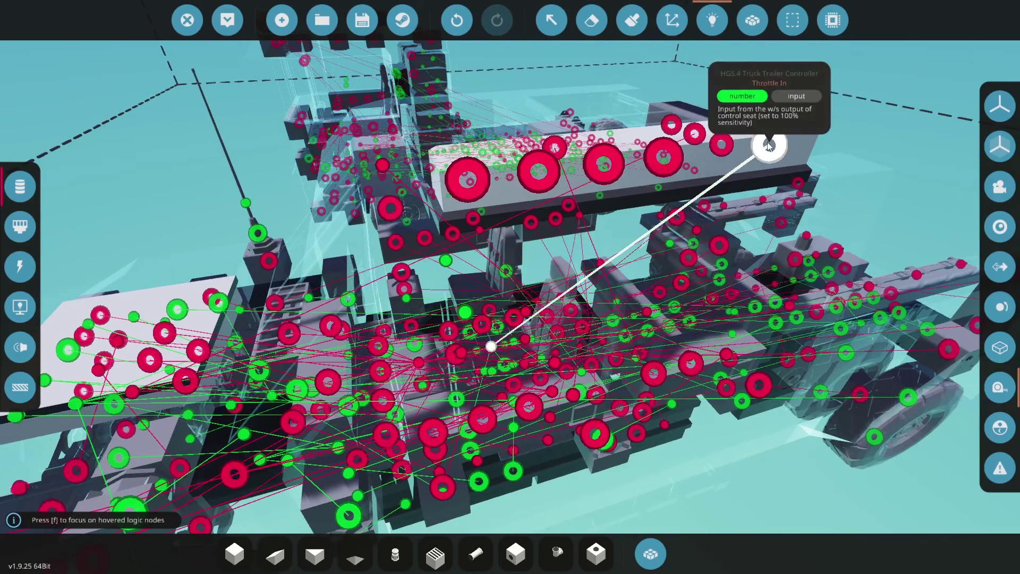
key(Right)
drag(742, 144, 739, 149)
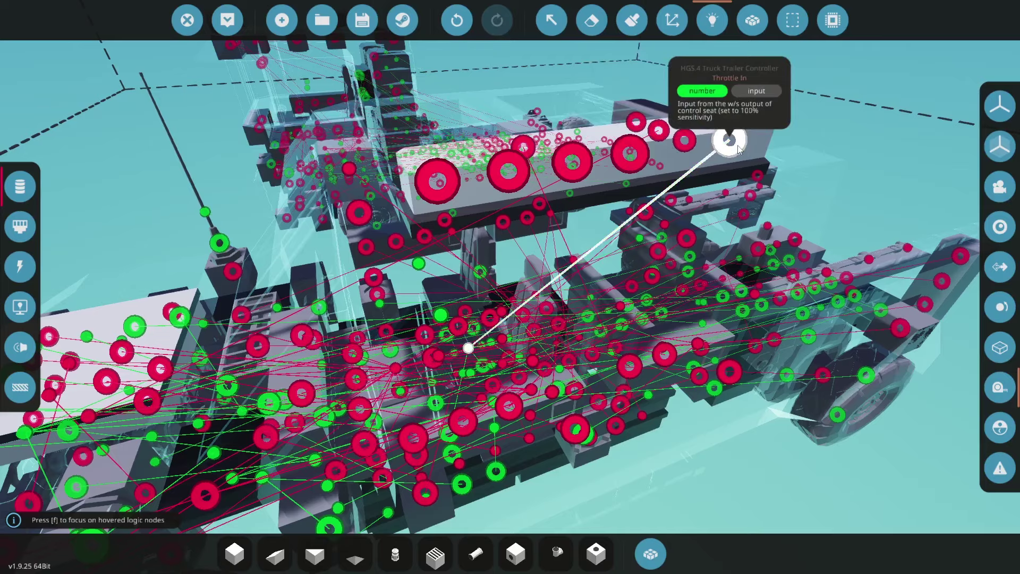
drag(738, 145, 738, 146)
key(d)
key(space)
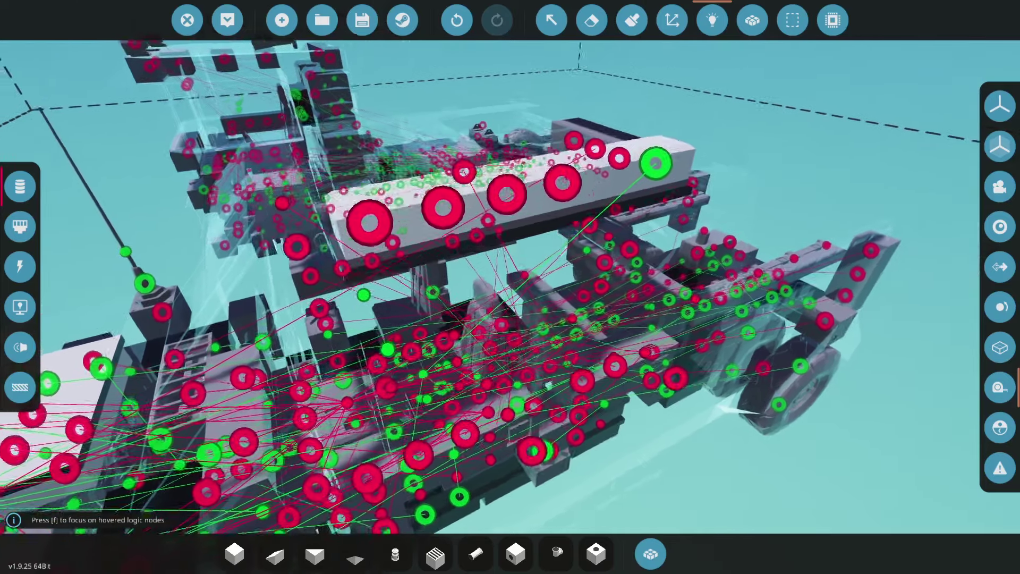
key(s)
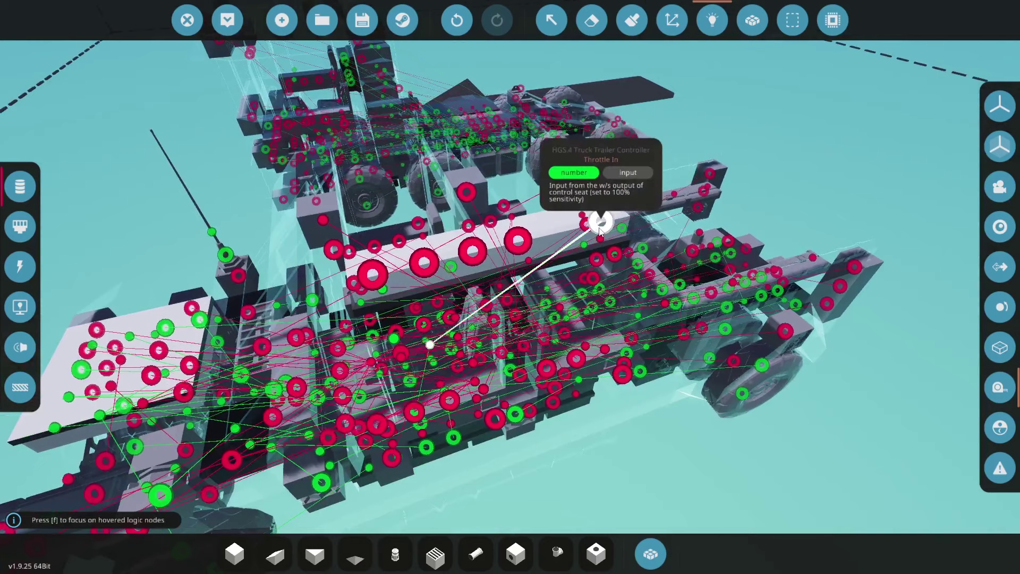
- Open the internal logic of the HGS.4 Truck Trailer Controller and examine the Throttle In node's links to the threshold blocks
click(553, 22)
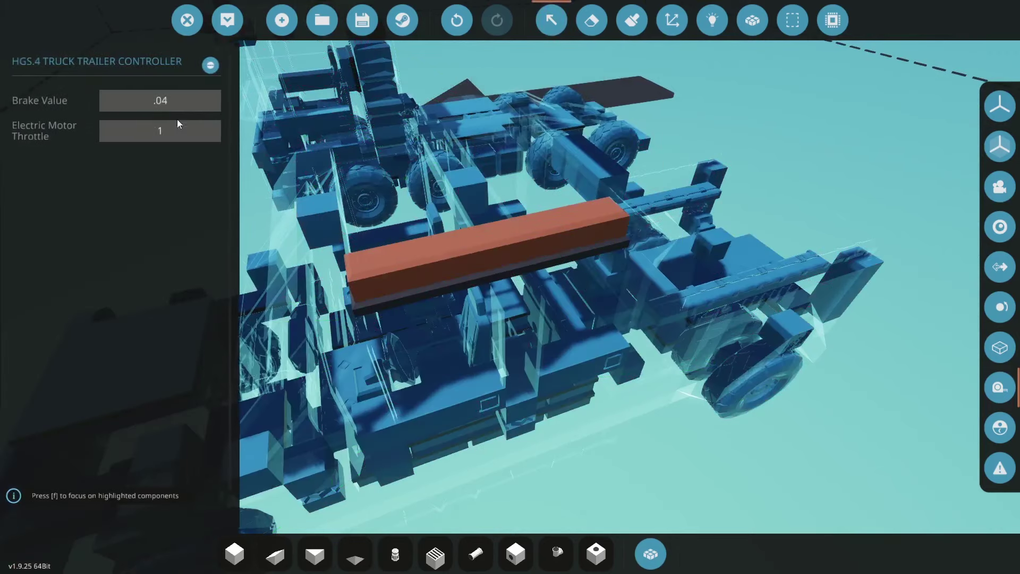
click(208, 66)
click(553, 368)
click(483, 24)
key(a)
key(s)
scroll(514, 304, up, 4)
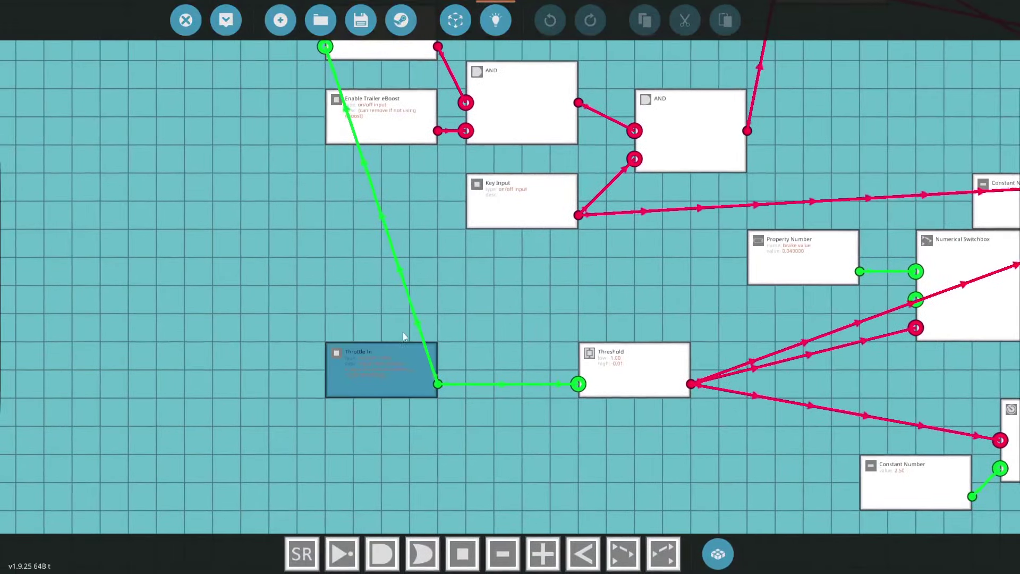
key(w)
key(a)
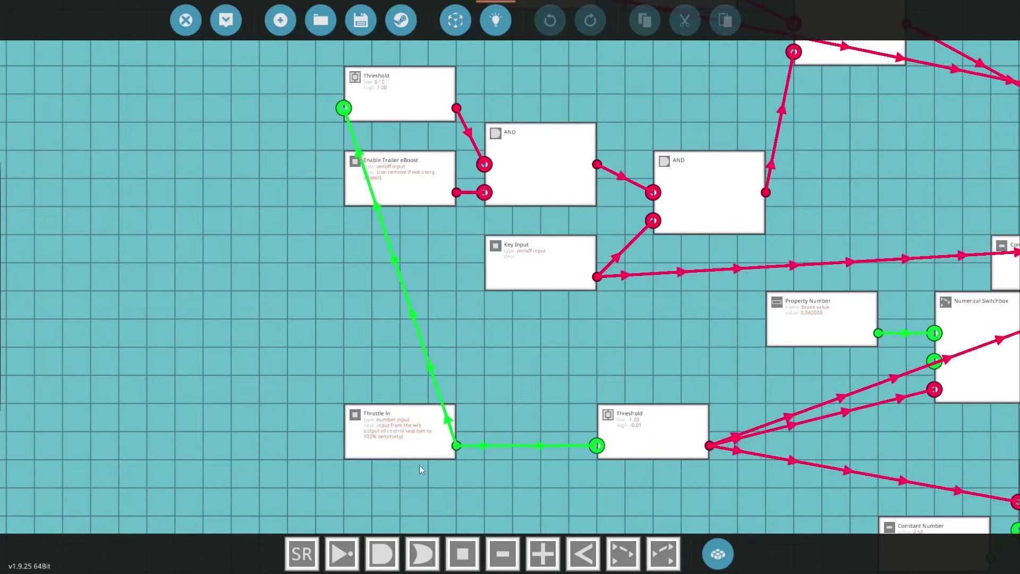
click(184, 20)
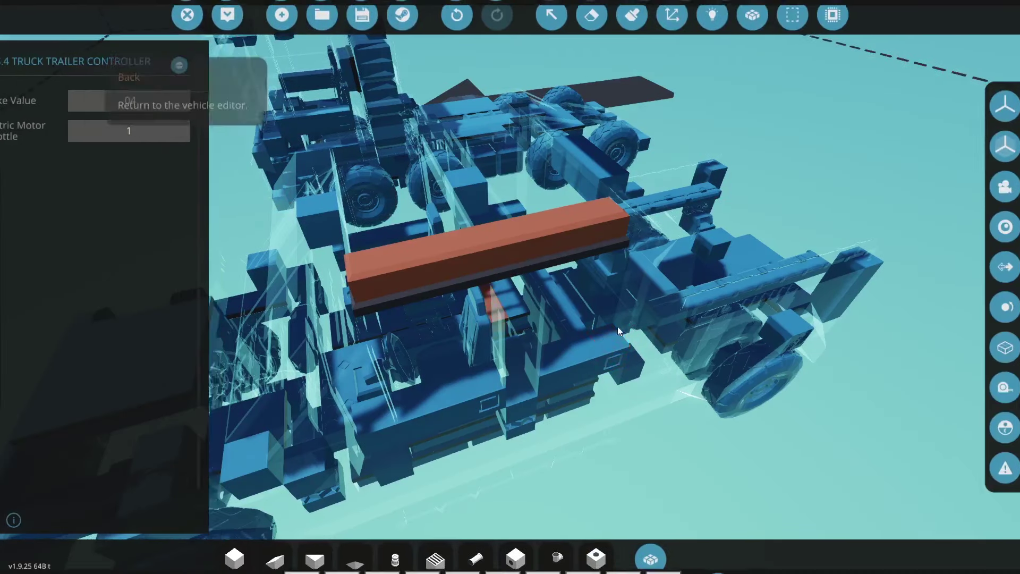
- Show the composite logic and inspect the controller's Hitch, Gooseneck or Semi Trailer Connector output
click(712, 16)
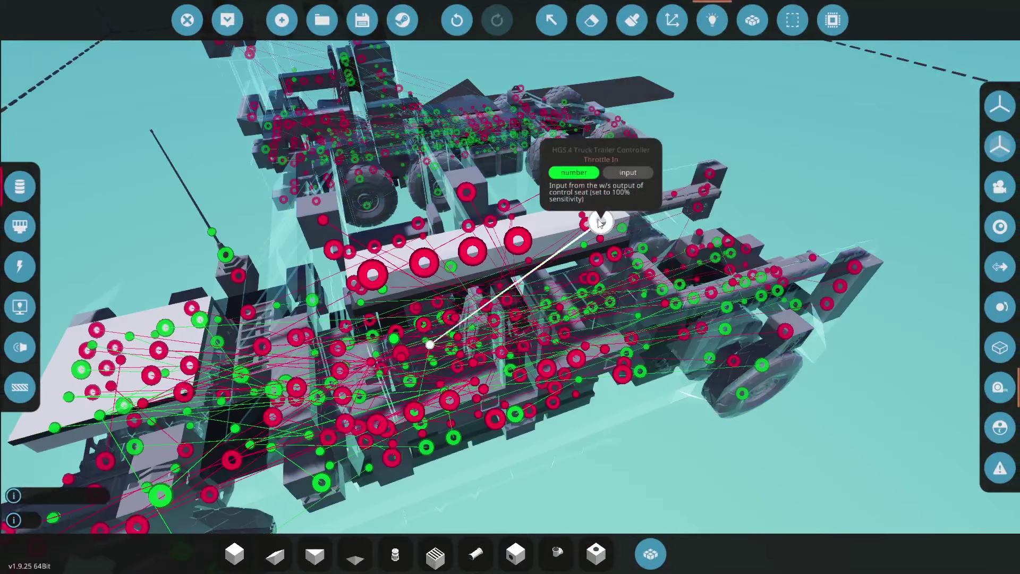
click(20, 226)
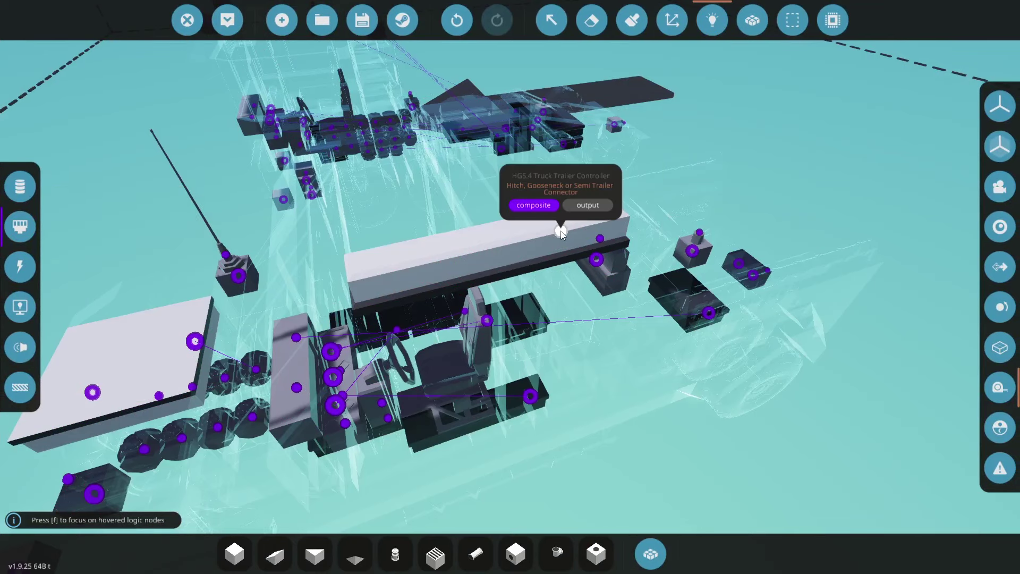
drag(560, 232, 478, 269)
ctrl+click(572, 290)
key(a)
- Return to the on/off and number logic and examine the controller's Handbrake input and the pickup's cab and door button nodes
click(20, 186)
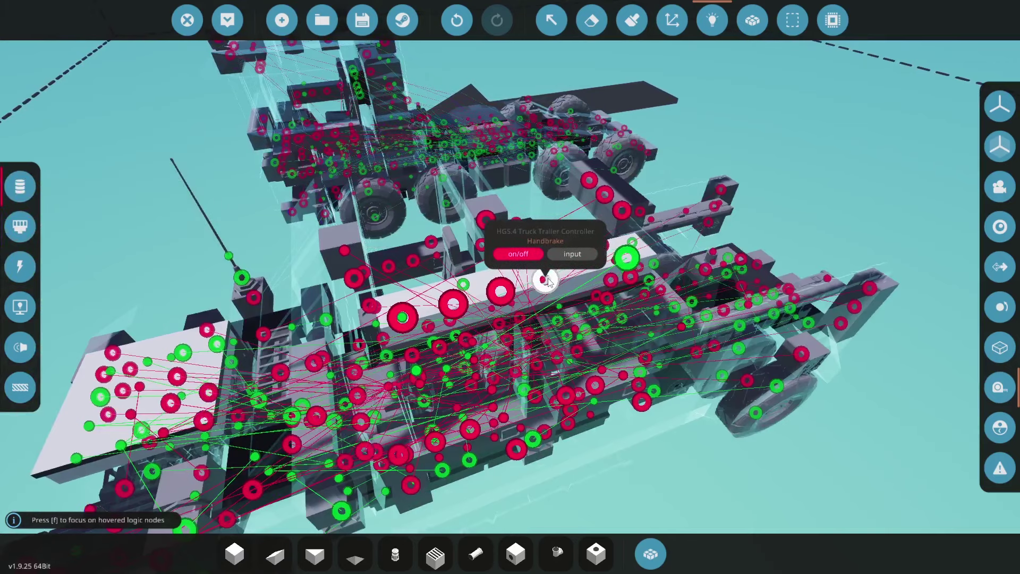
drag(547, 284, 469, 304)
key(w)
key(a)
key(s)
key(s)
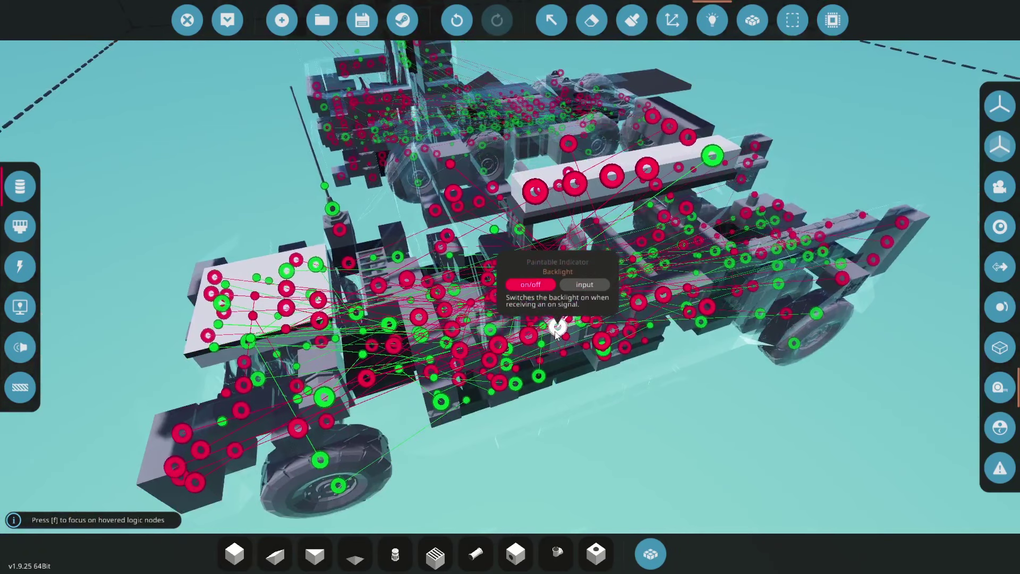
key(d)
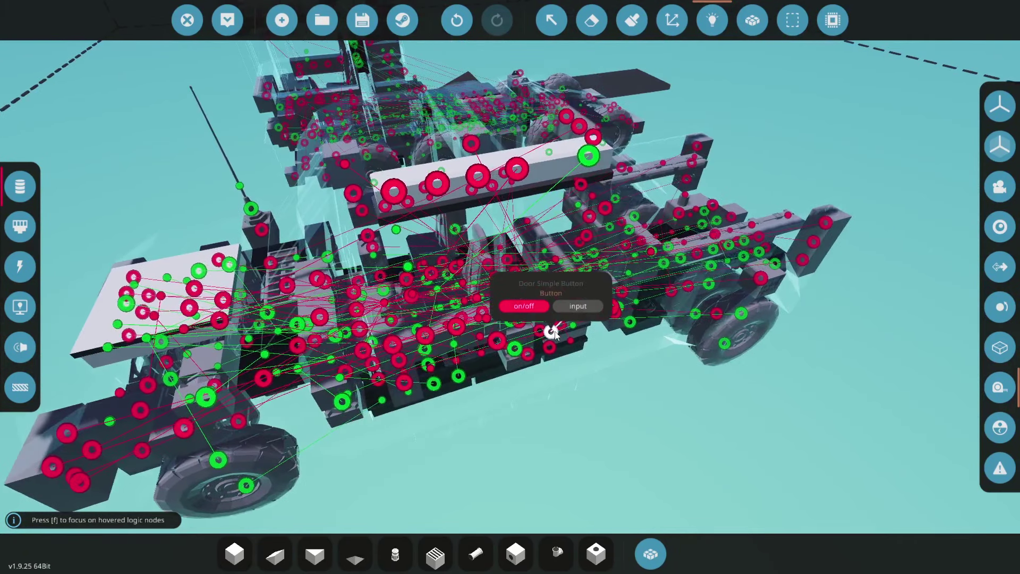
drag(636, 387, 636, 387)
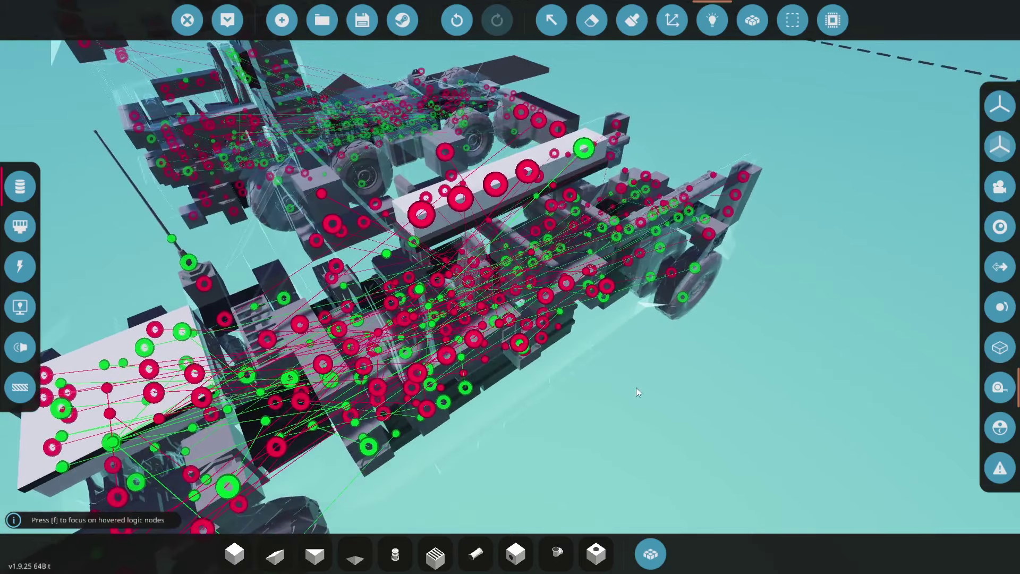
- Examine the controller's remaining on/off inputs beside Handbrake, including Reverse Input
mouse_move(531, 178)
mouse_move(497, 186)
drag(497, 186, 379, 333)
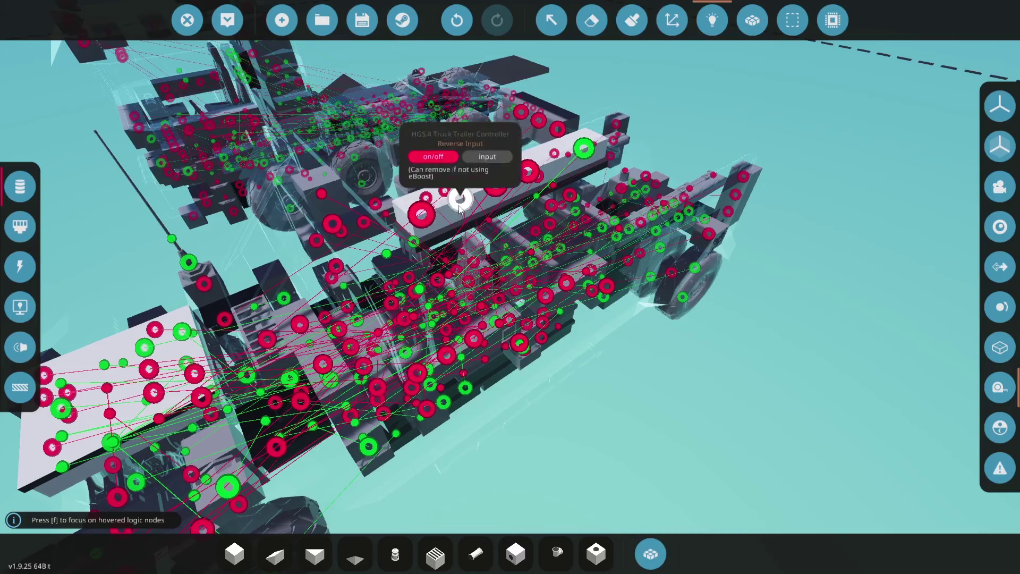
- Select the dashboard instrument panel above the steering column and inspect the settings of Instrument 4, the Trailer eBoost toggle button
click(711, 21)
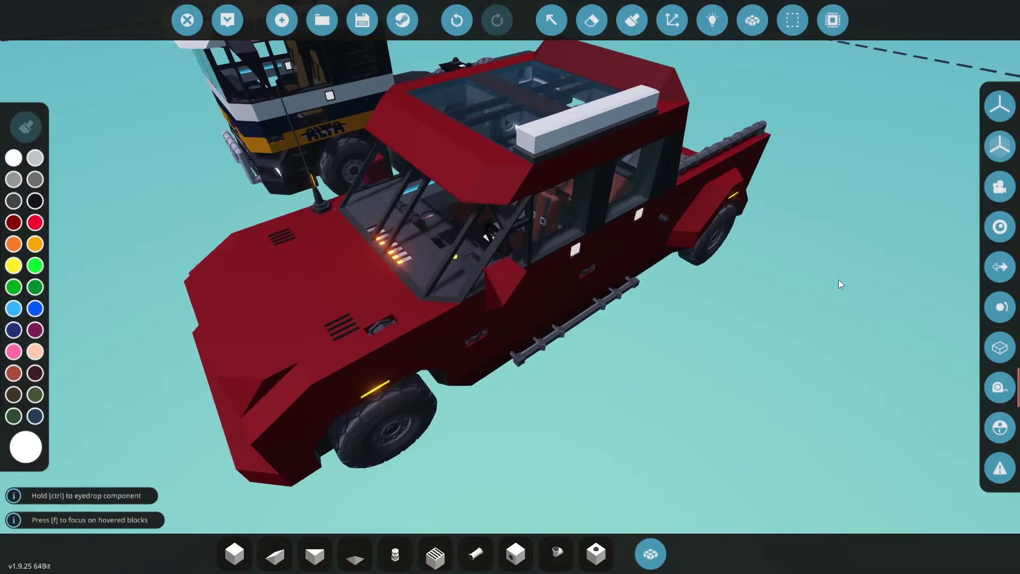
scroll(517, 216, up, 8)
drag(517, 216, 702, 109)
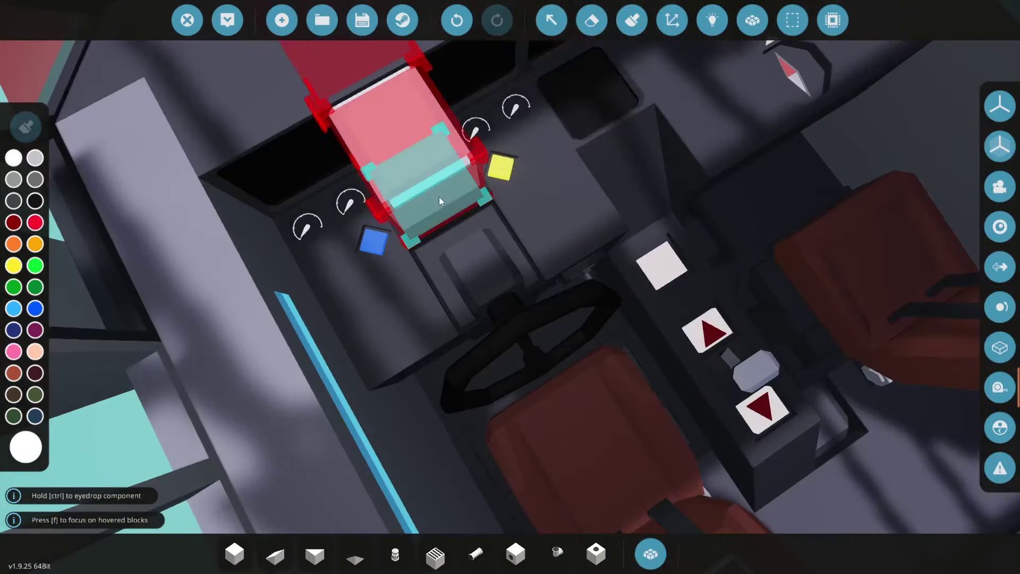
click(630, 21)
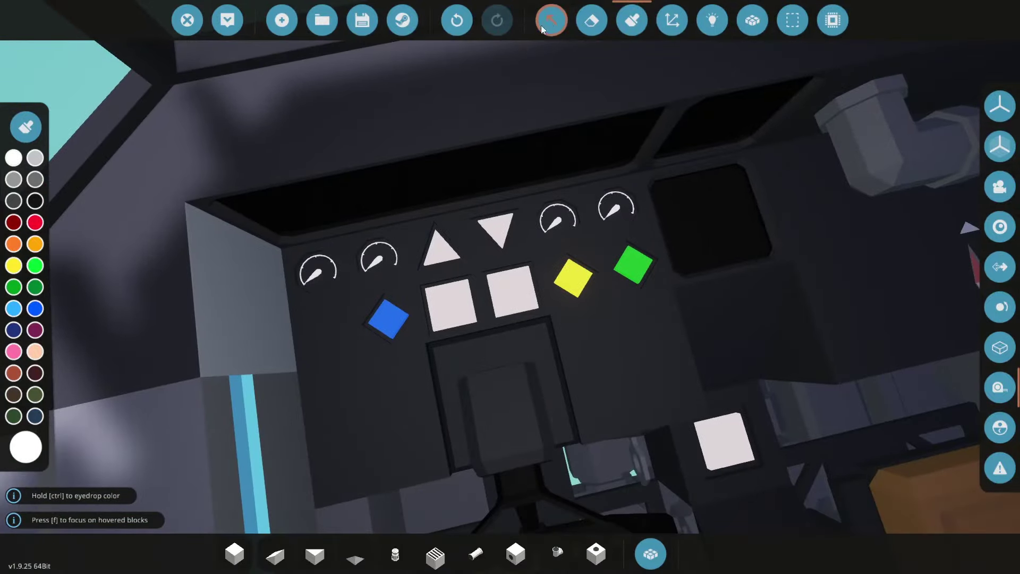
click(551, 20)
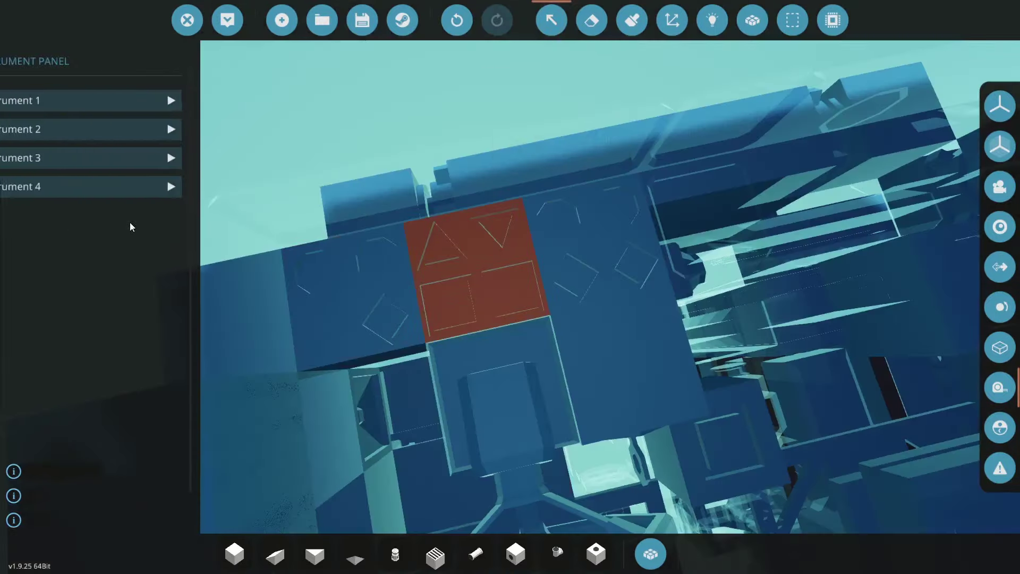
click(81, 186)
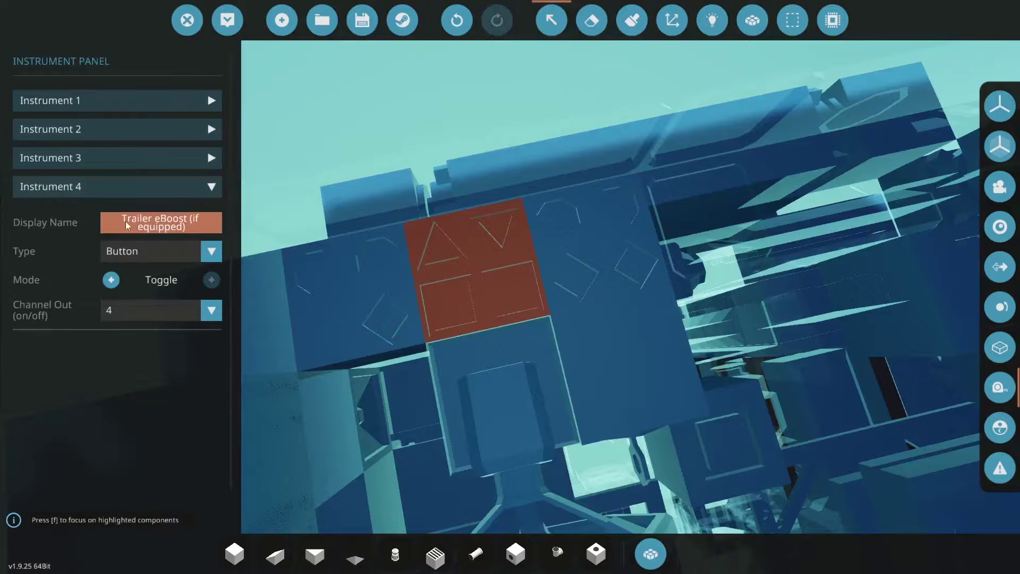
- Inspect the Enable Trailer Motor Boost input on the truck's composite trailer controls and the channel output wiring nearby
click(556, 24)
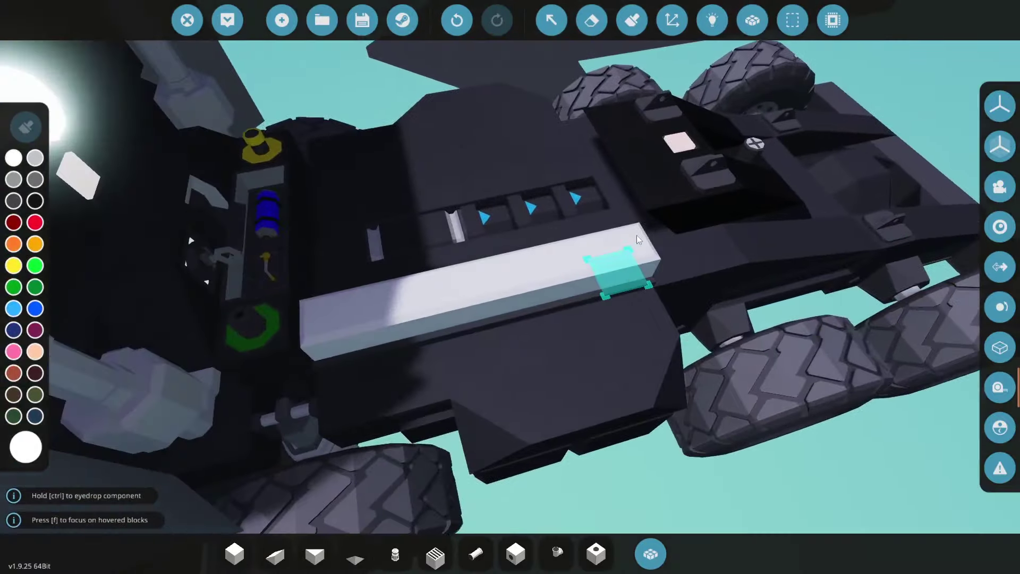
click(711, 20)
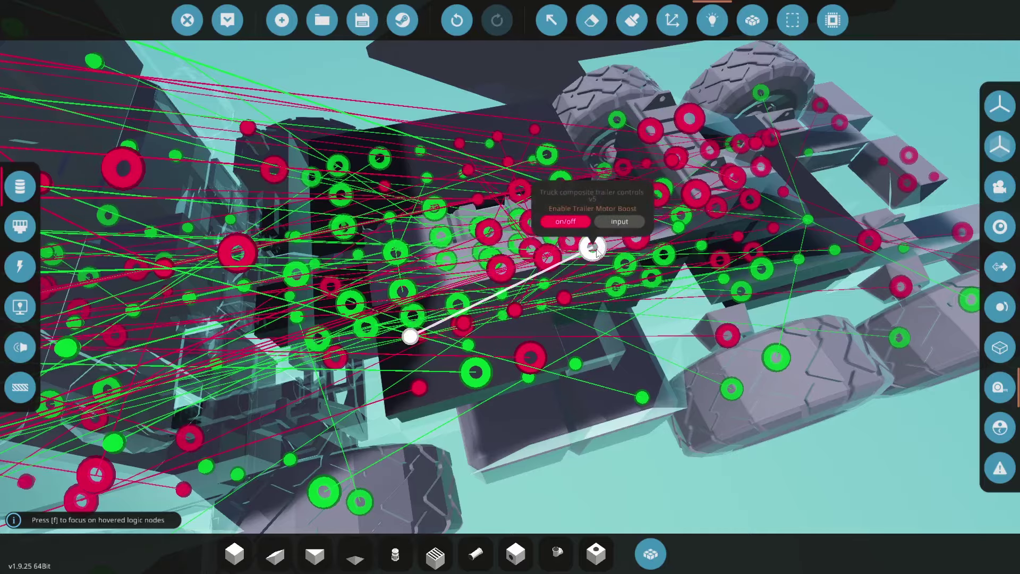
key(s)
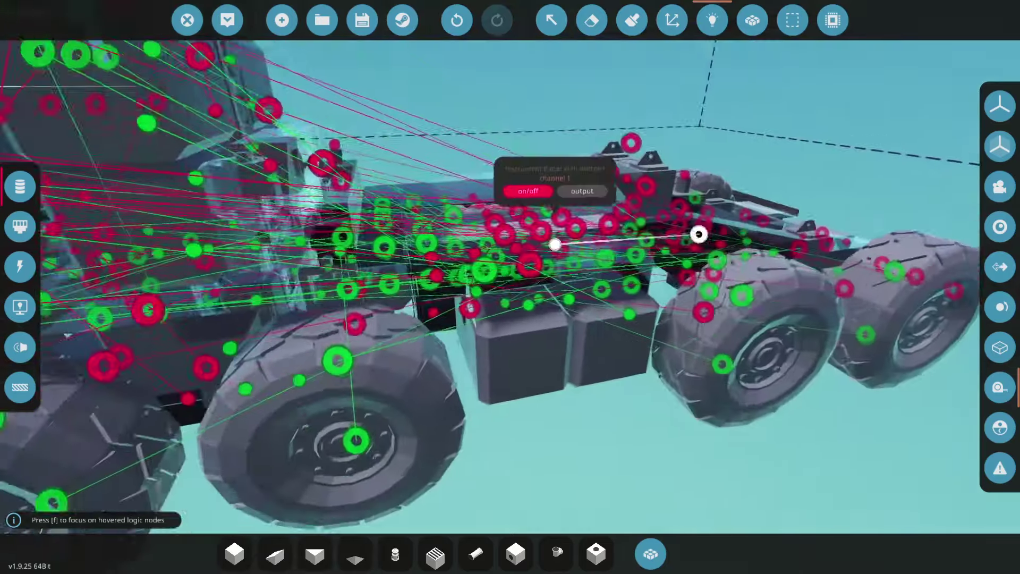
key(s)
key(a)
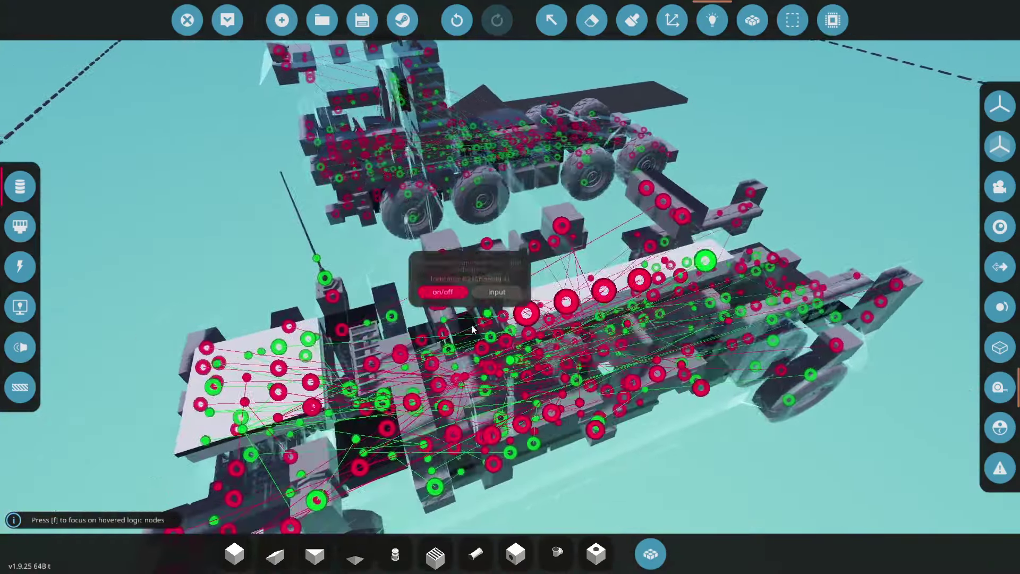
- Return to the pickup's logic nodes and check the Reverse Input description for its optional eBoost use
click(632, 20)
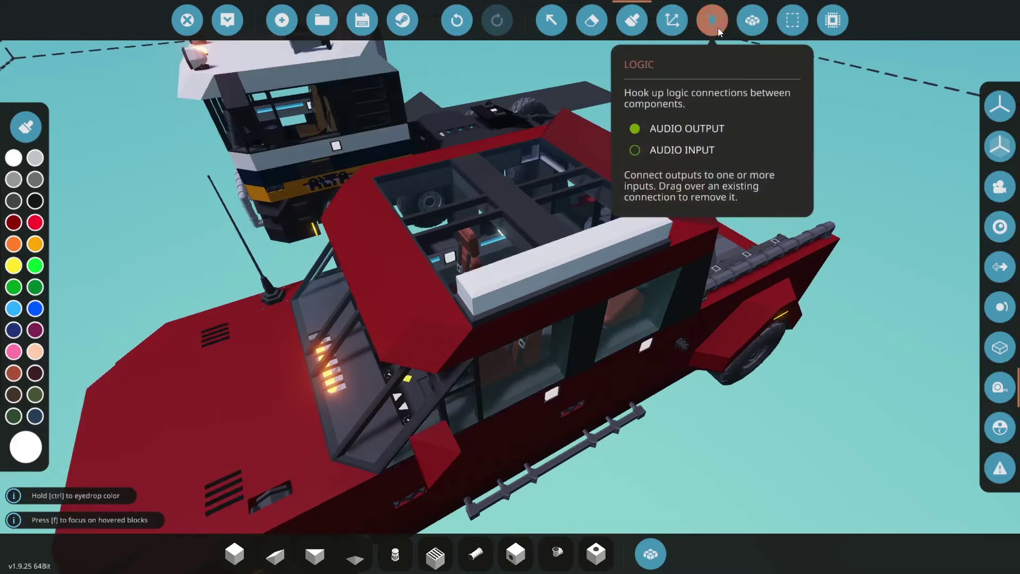
click(712, 21)
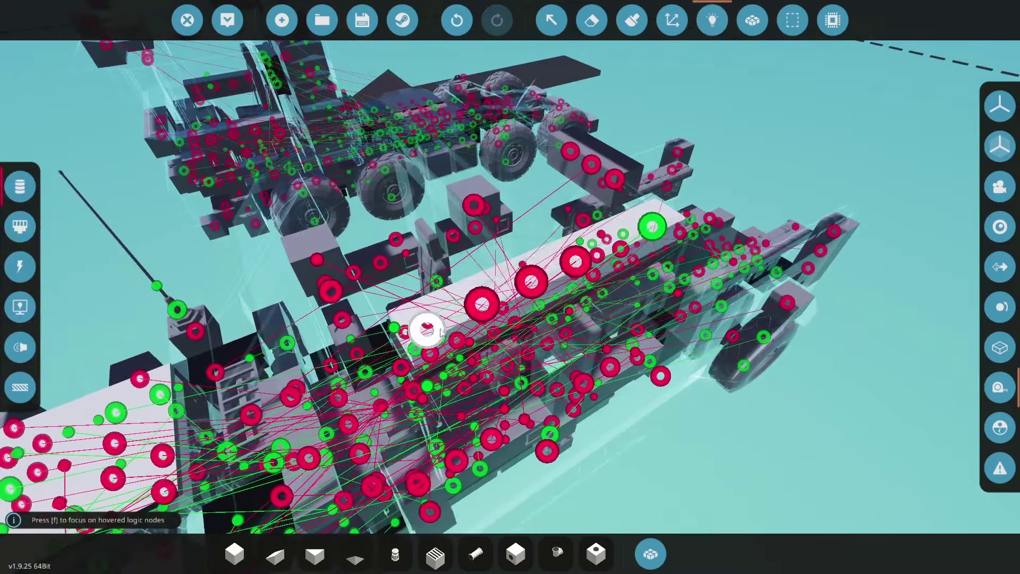
scroll(438, 330, down, 1)
mouse_move(441, 328)
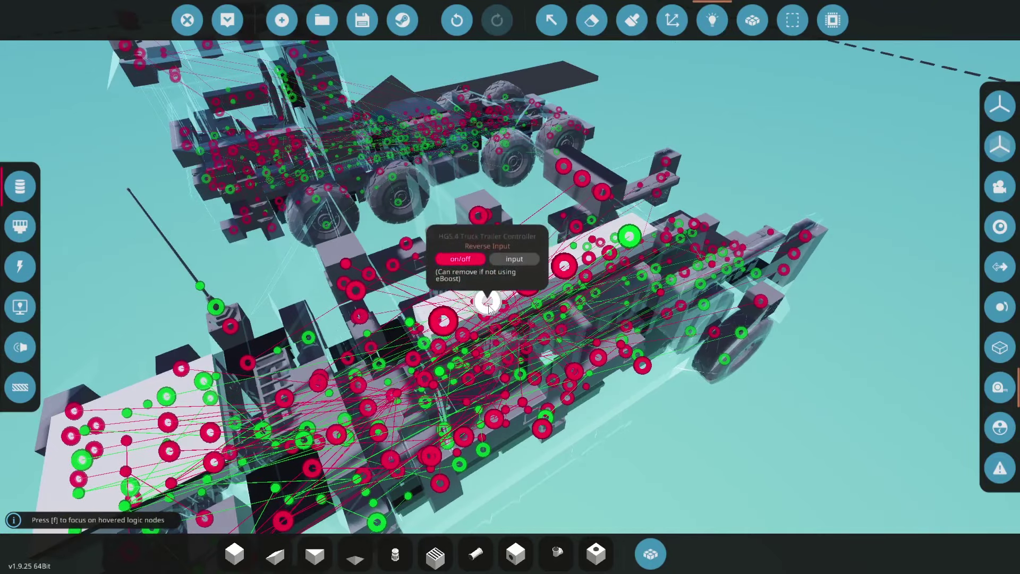
- Edit the HGS.4 Truck Trailer Controller microcontroller, shorten its length to four blocks and apply the change to the vehicle
click(551, 21)
click(522, 299)
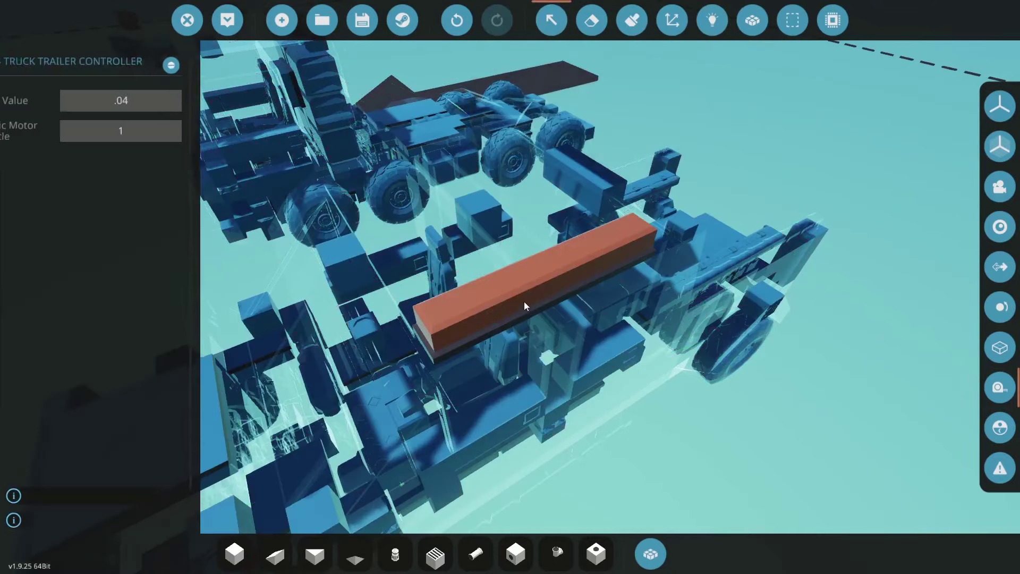
click(211, 65)
click(552, 371)
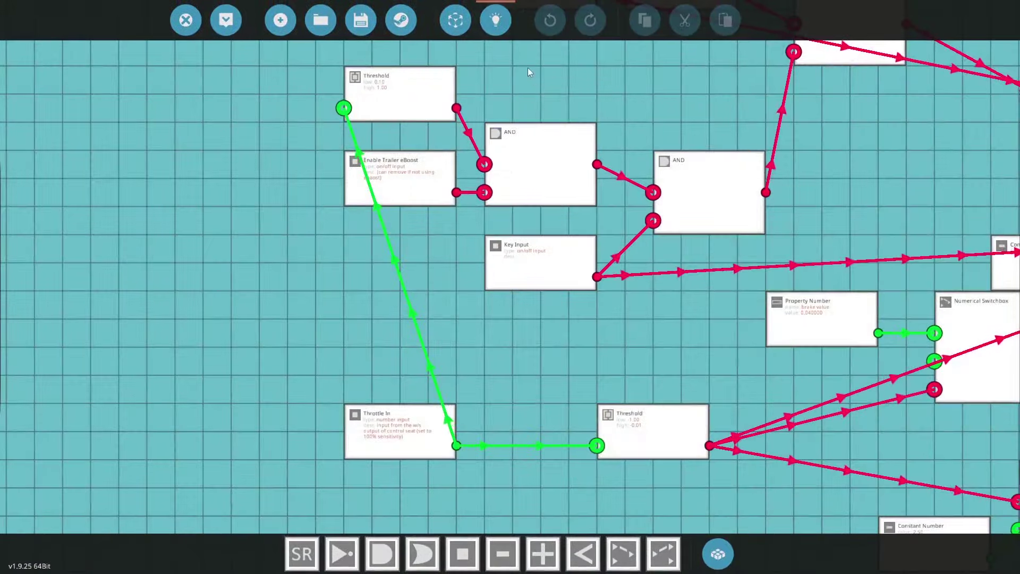
click(455, 20)
drag(844, 230, 792, 231)
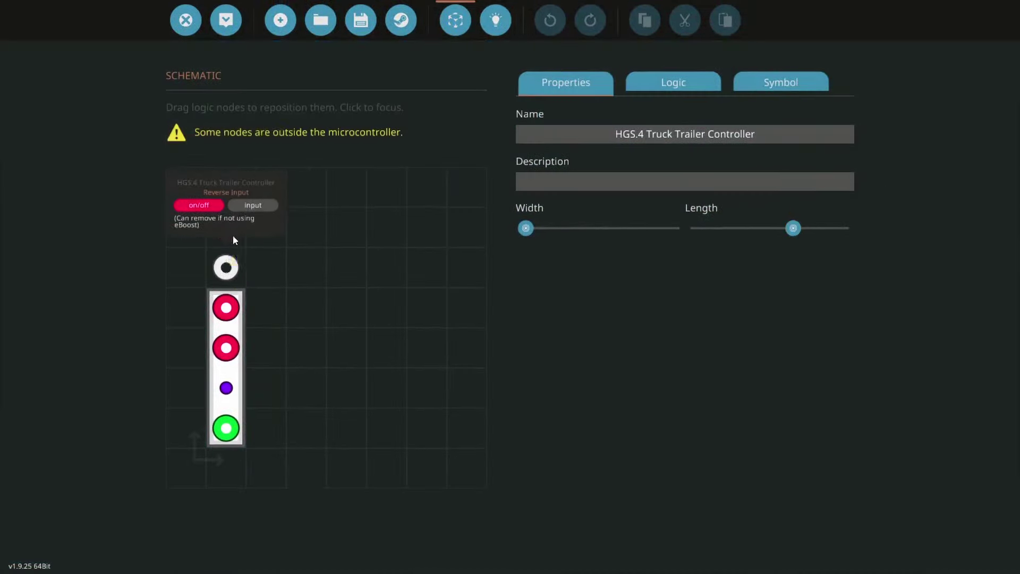
click(226, 20)
click(549, 400)
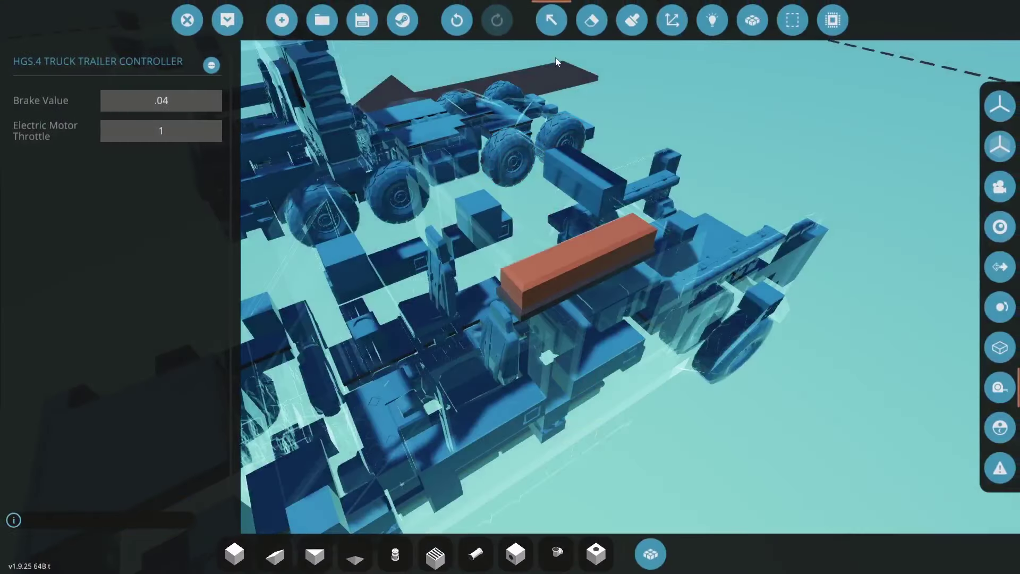
- Compare the Brake Value properties of the trailer controller and the Modular Engine ECU, and inspect the pickup's front wheel settings
key(d)
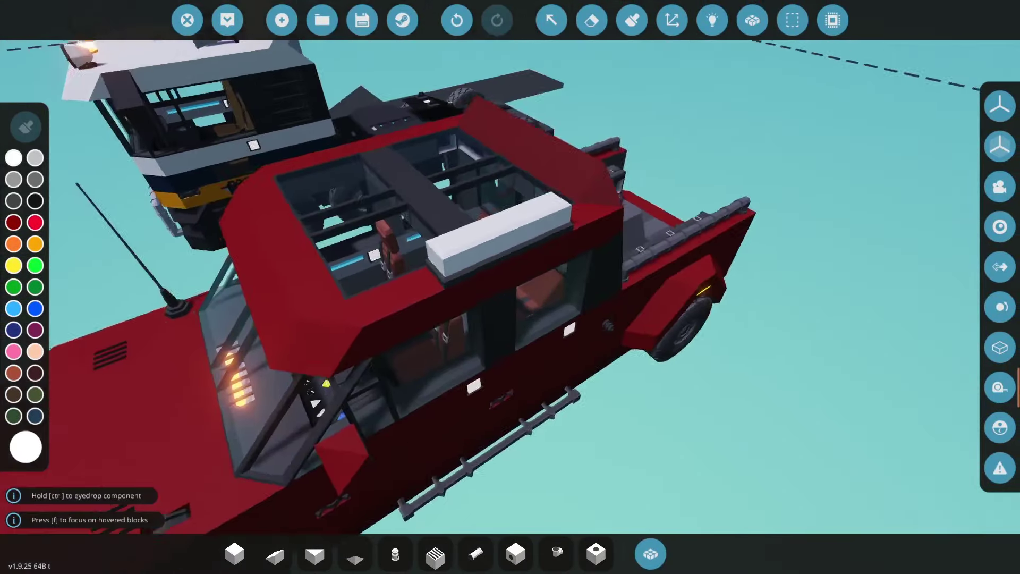
drag(850, 372, 833, 375)
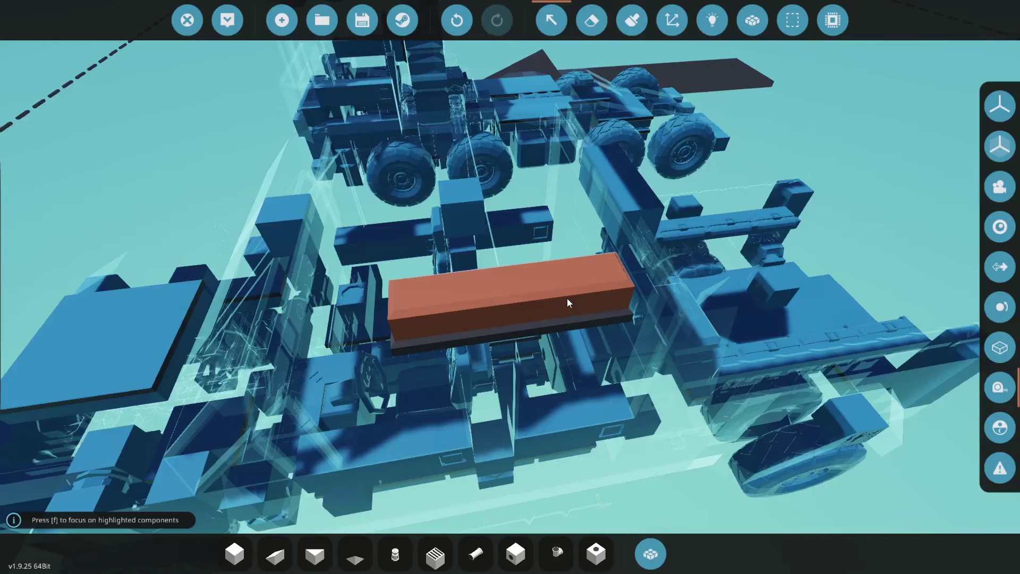
click(514, 301)
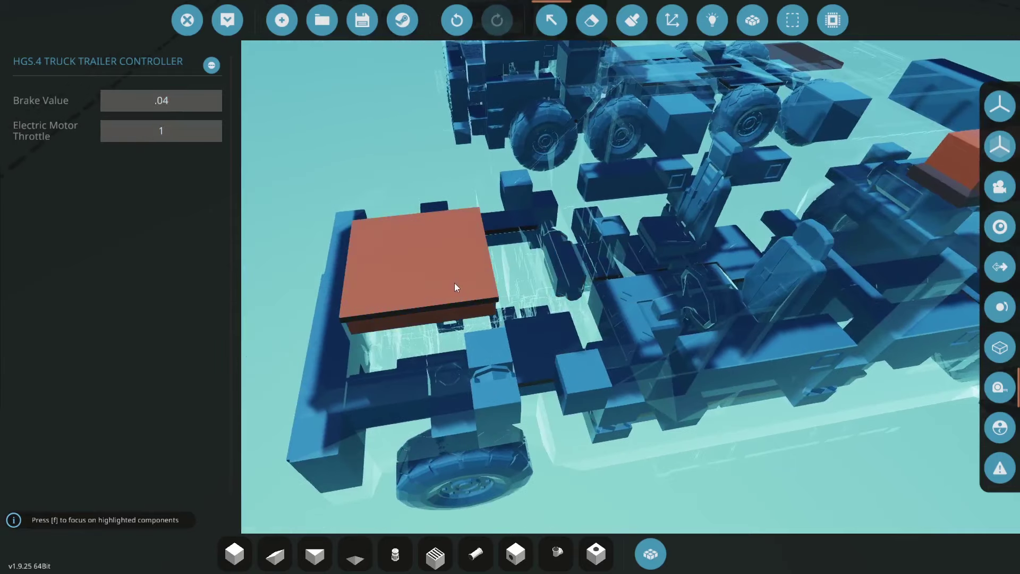
click(453, 282)
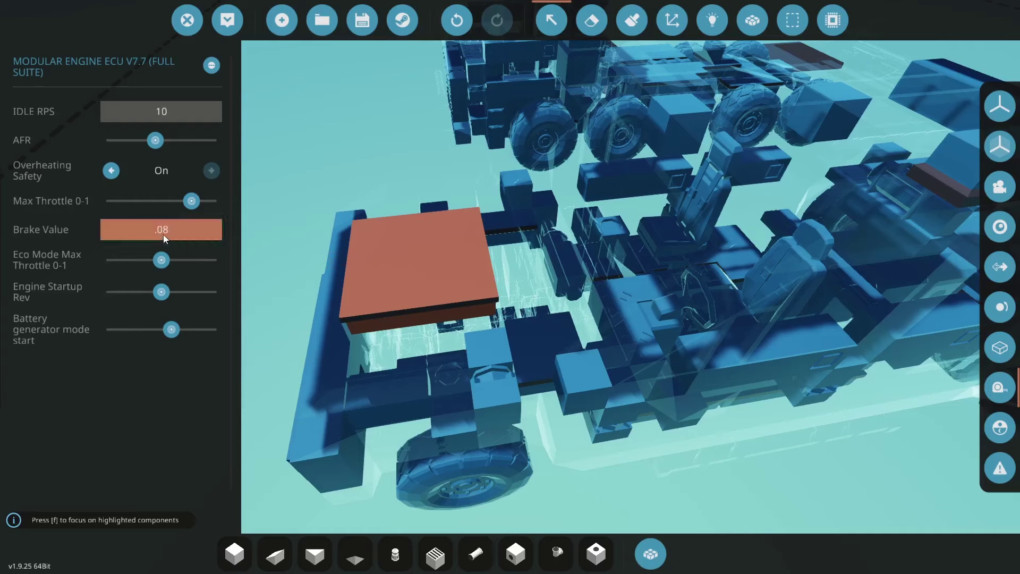
click(456, 470)
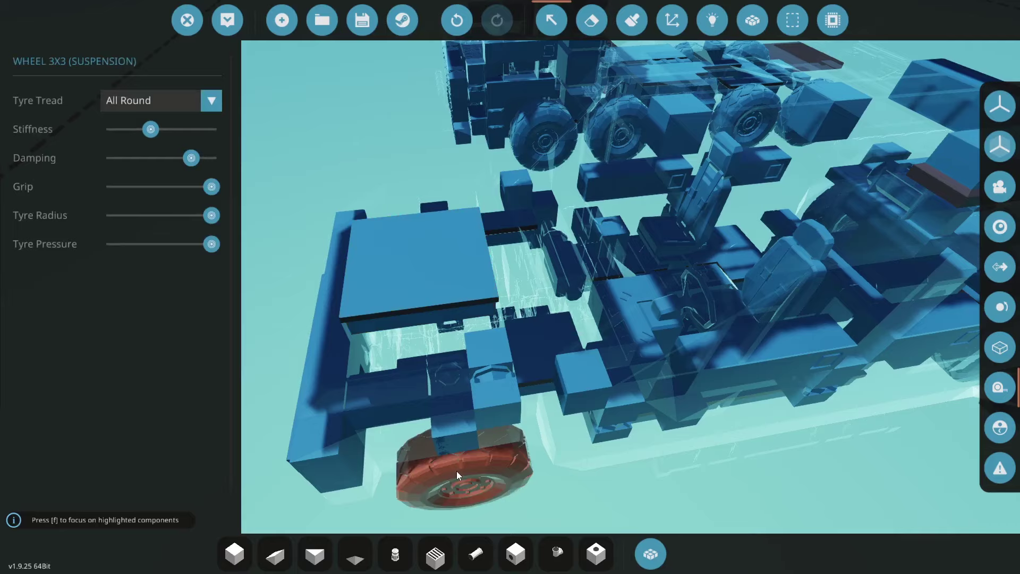
- Revisit the truck trailer controller installed in the pickup to check its properties
drag(646, 387, 504, 413)
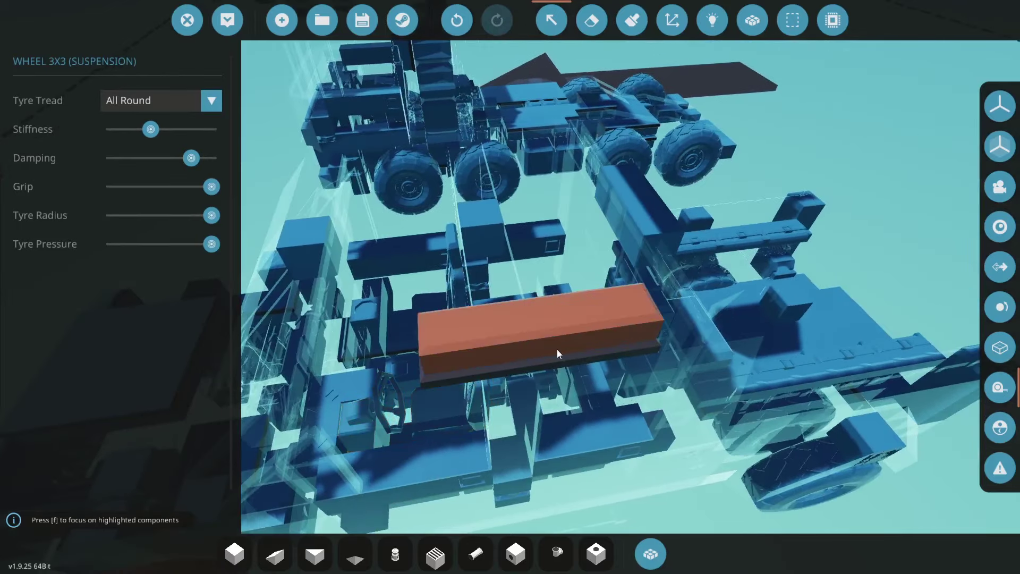
click(556, 347)
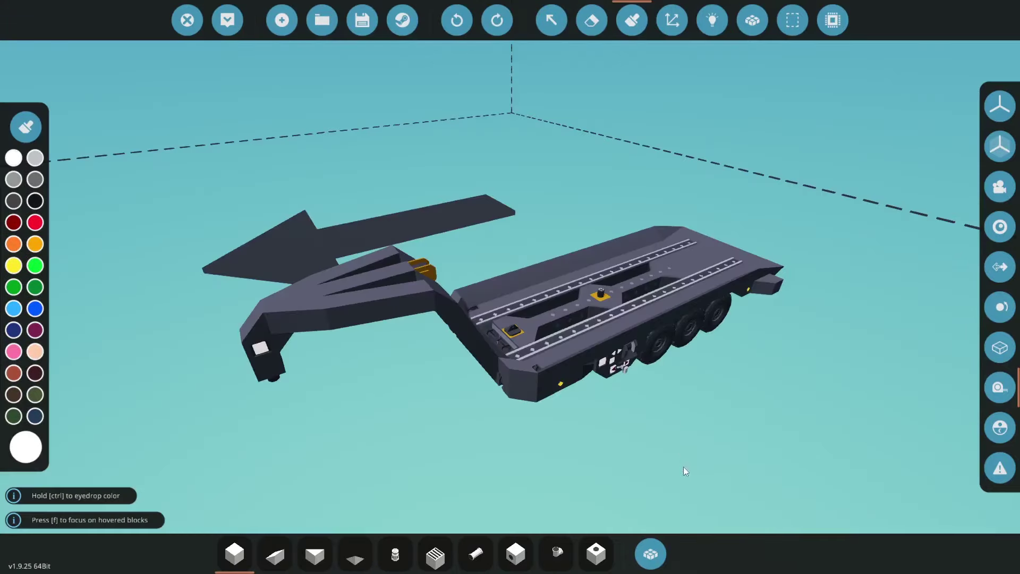
- Place the HGS.4 Trailer Controller on top of the trailer's gooseneck and erase the piece at the rear of the deck
click(650, 554)
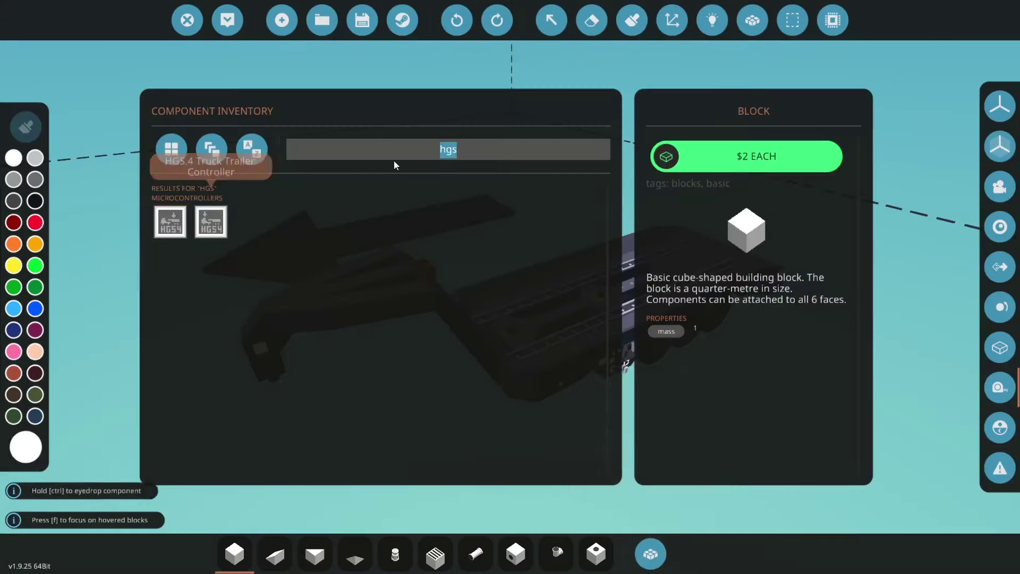
click(173, 229)
click(650, 554)
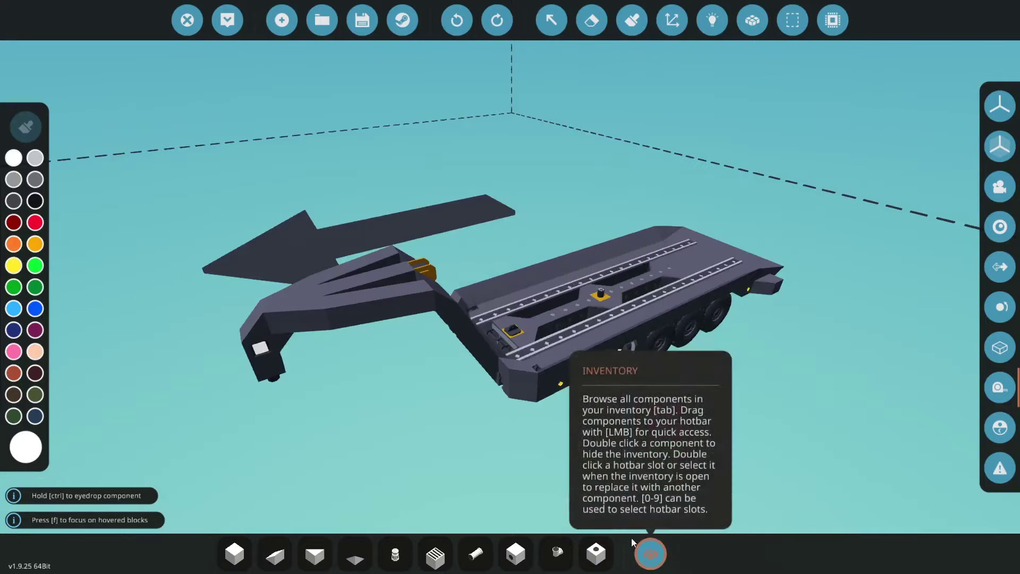
click(390, 295)
key(x)
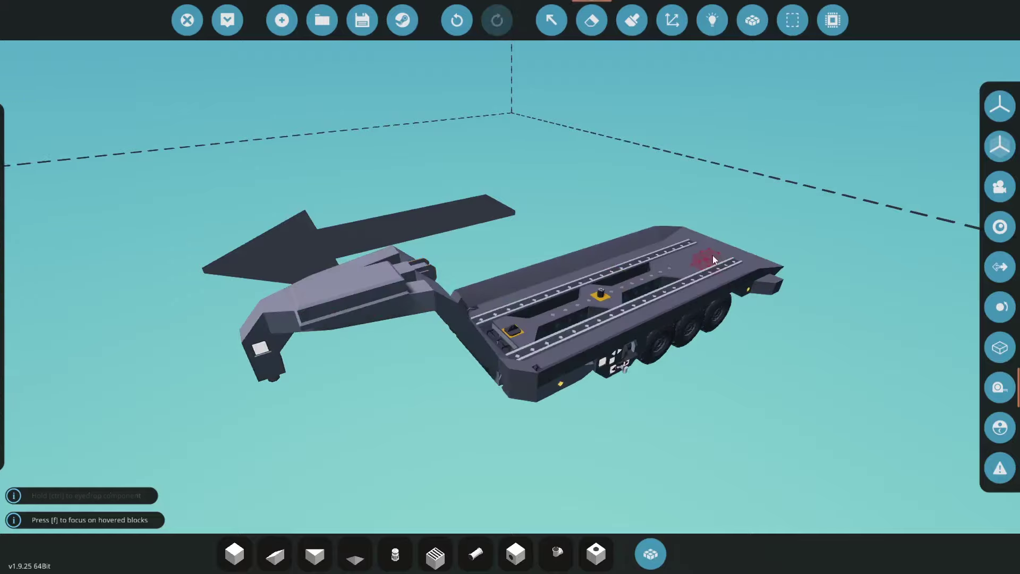
click(689, 266)
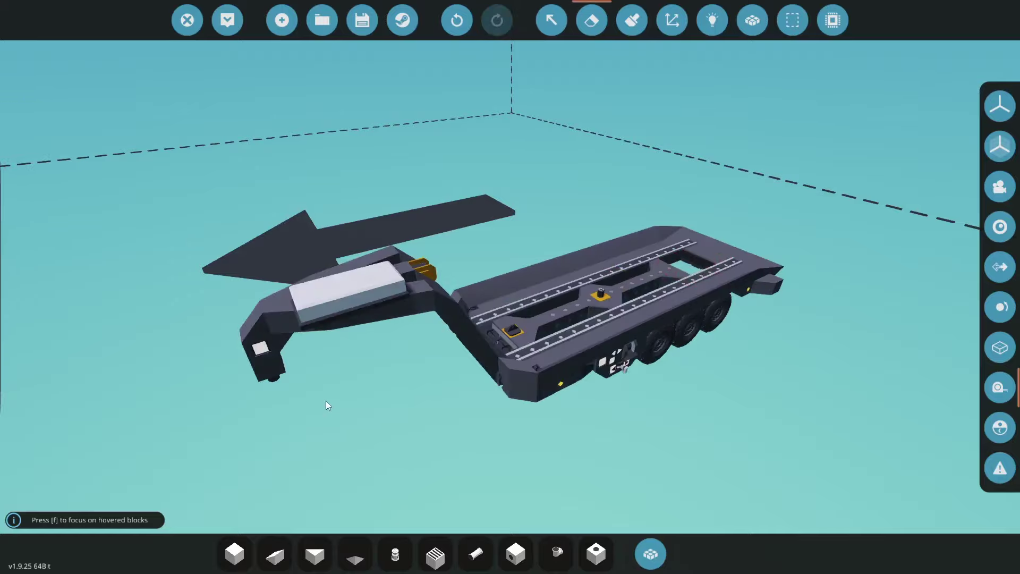
- Show the trailer's logic nodes and wire the trailer controller's composite node to the connector at the front of the gooseneck
click(713, 20)
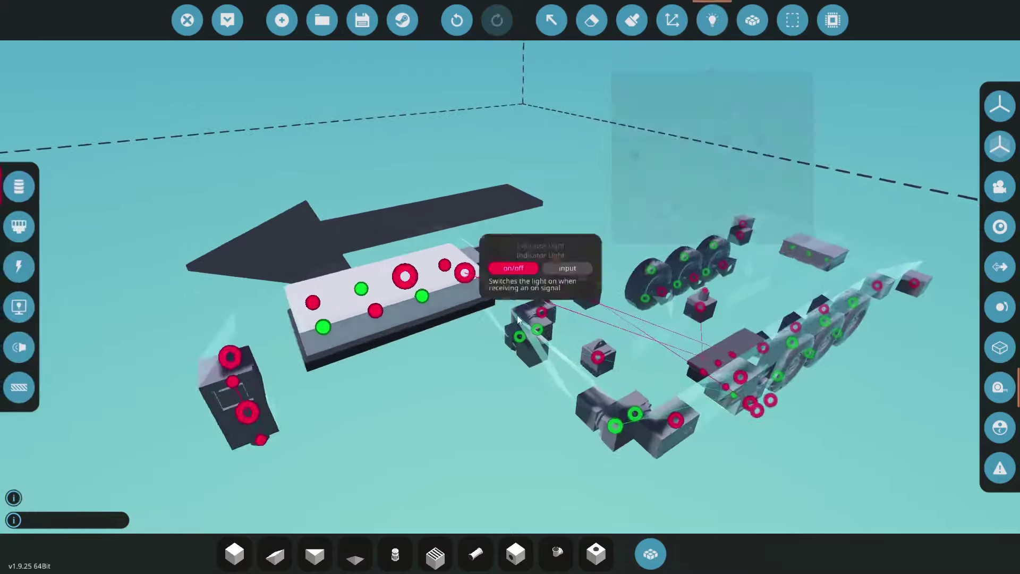
drag(510, 320, 309, 424)
click(14, 231)
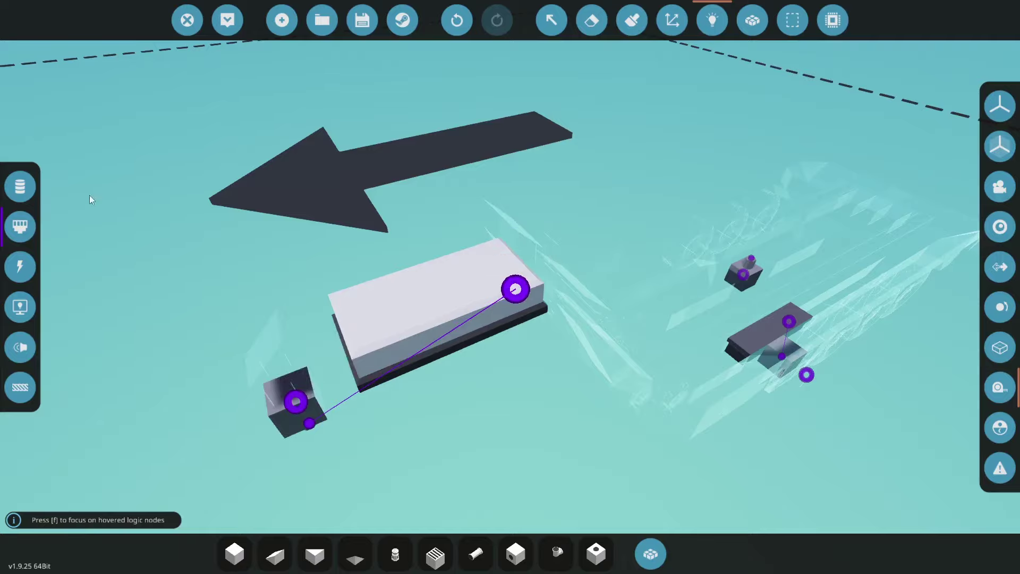
click(20, 186)
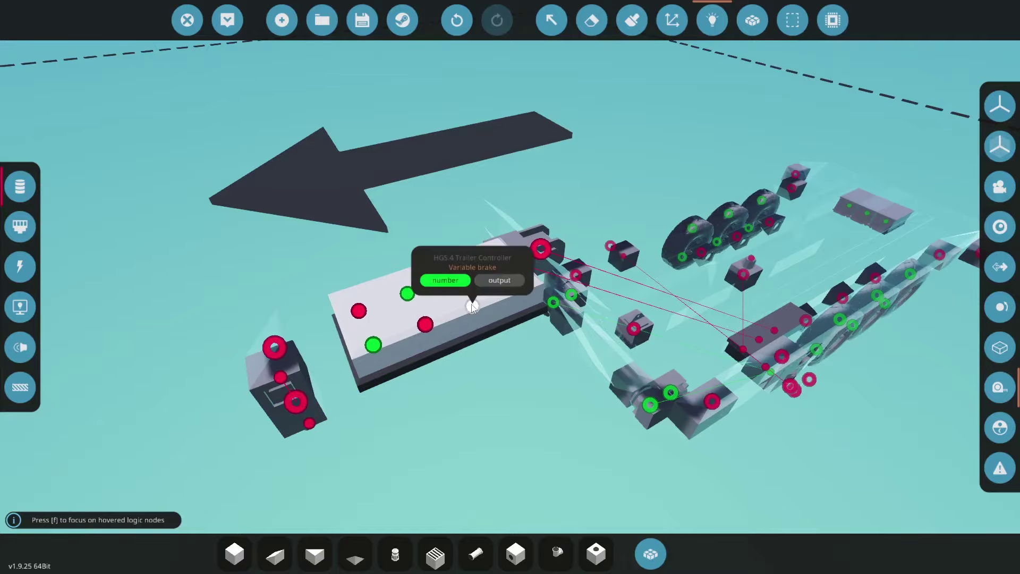
- Wire the trailer controller's Variable brake output to the trailer wheels and the adjacent on/off output to the rear lights
drag(472, 306, 785, 296)
key(s)
key(a)
key(w)
key(d)
key(w)
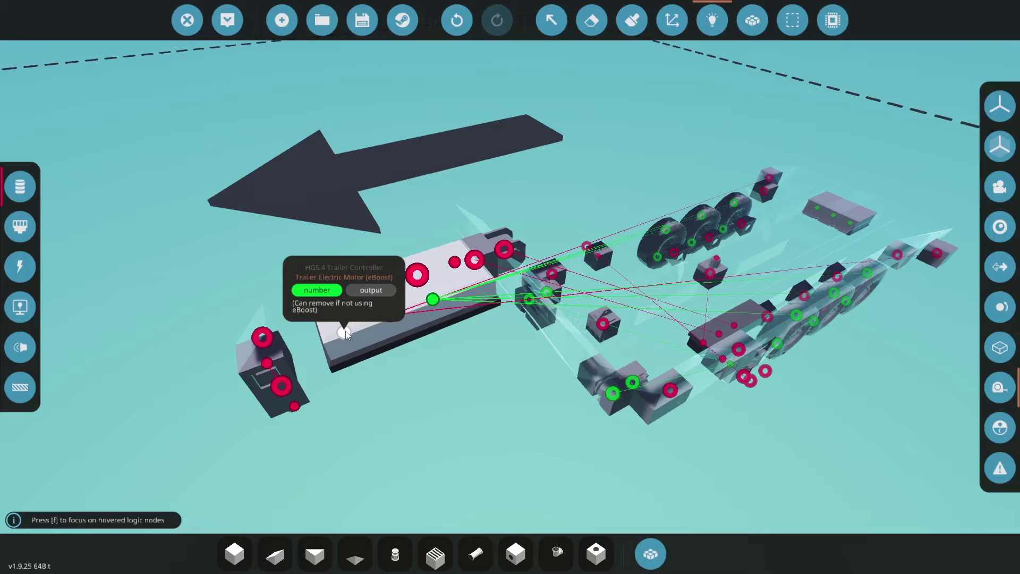
- Check the optional Trailer Electric Motor (eBoost) output and erase the block behind the middle wheel on the trailer's underside
key(w)
key(x)
key(s)
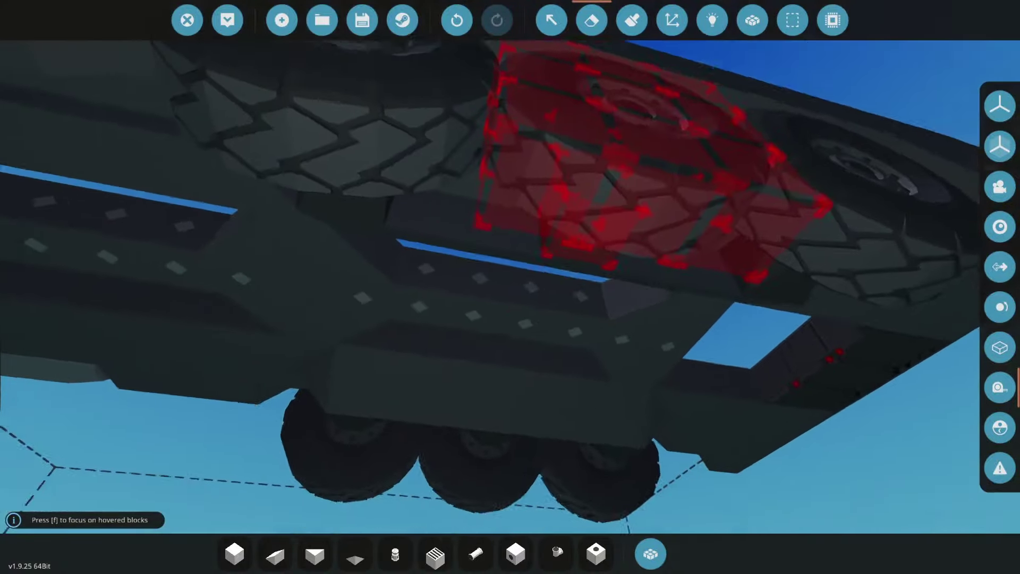
drag(638, 160, 467, 432)
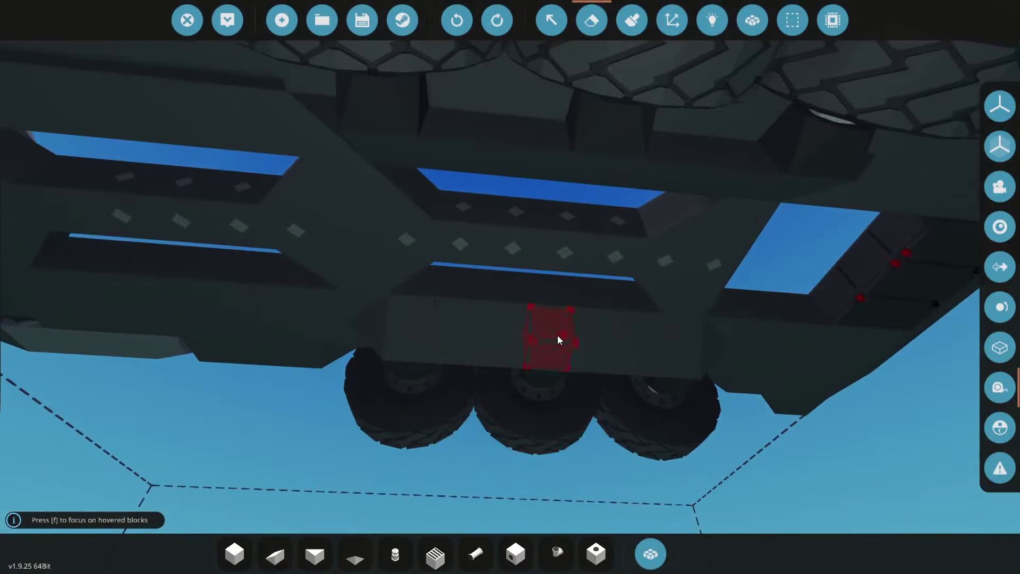
- Find the smallest motor by searching the component inventory for "motor" and place one behind each middle wheel under the trailer
click(643, 558)
text(motor)
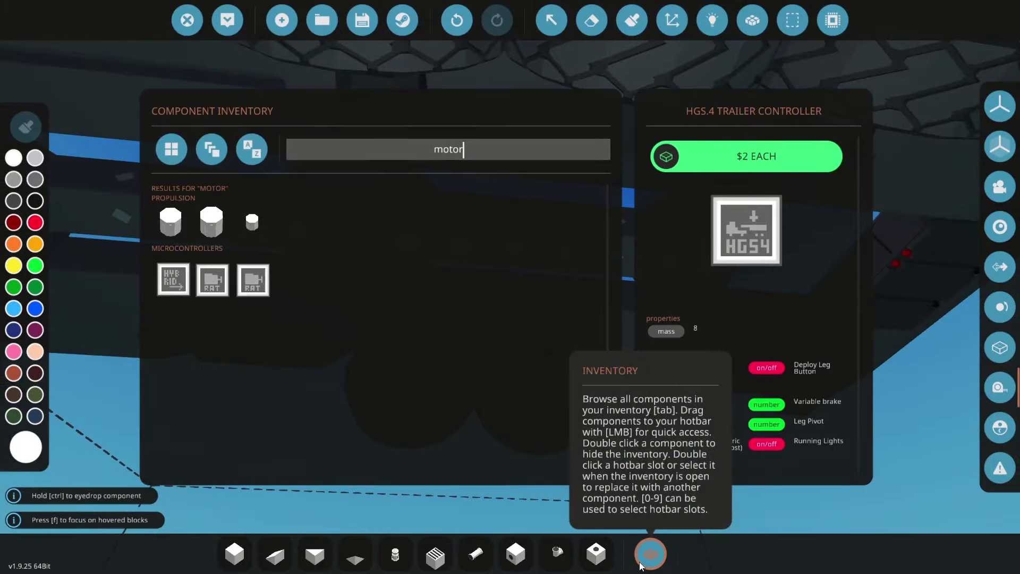
click(252, 221)
click(649, 553)
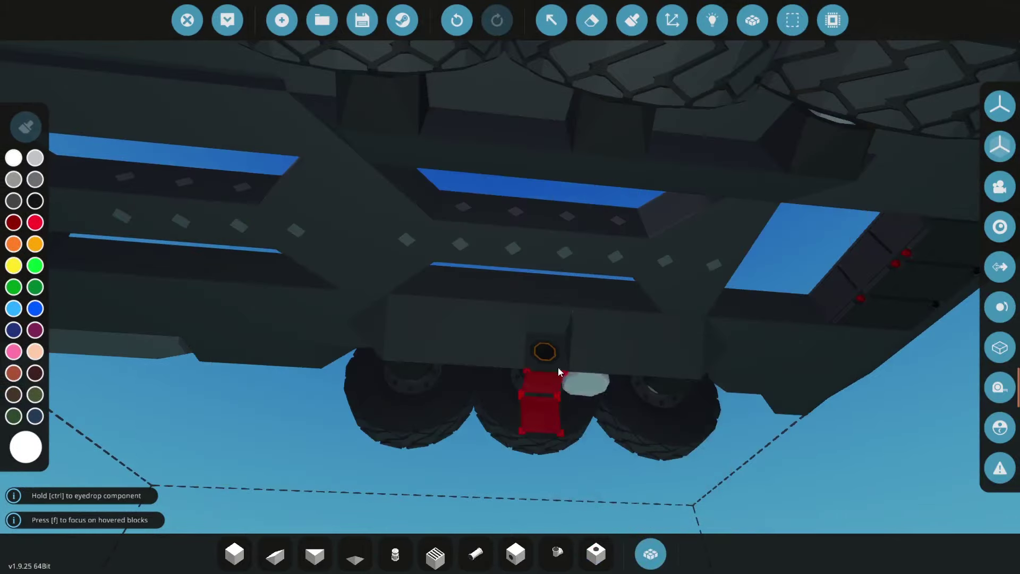
click(556, 371)
mouse_move(751, 307)
mouse_down()
mouse_move(790, 404)
mouse_move(625, 295)
mouse_up()
key(x)
key(x)
key(w)
click(620, 208)
scroll(708, 370, down, 2)
drag(707, 370, 705, 364)
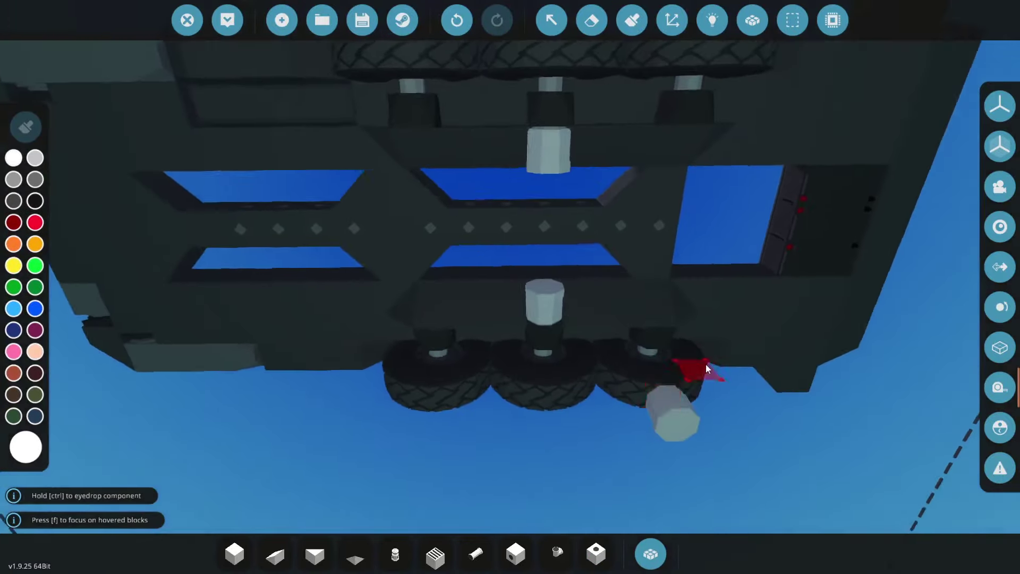
- Wire the trailer controller's Trailer Electric Motor (eBoost) output to both motors under the trailer
click(713, 20)
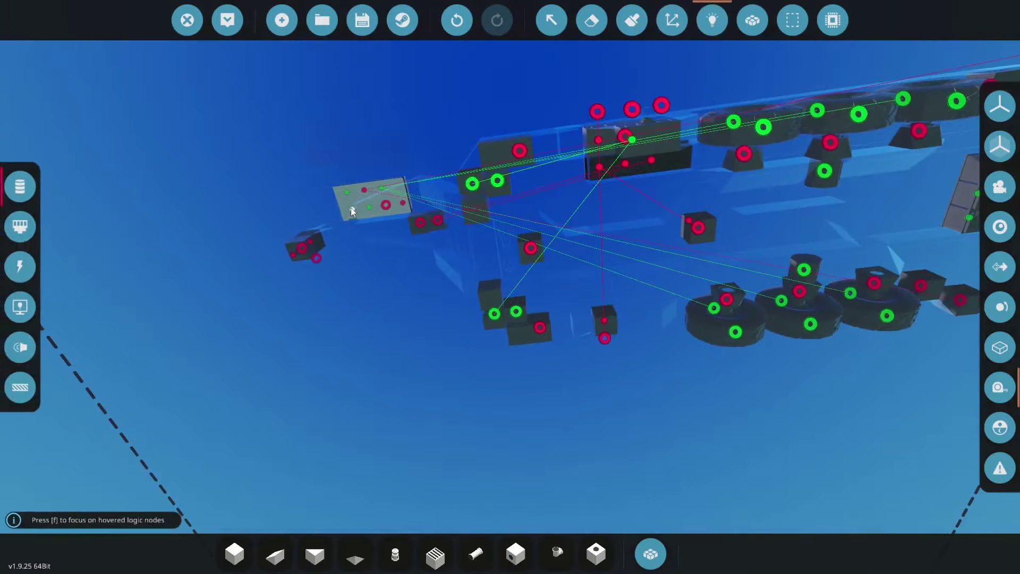
drag(347, 192, 667, 269)
key(w)
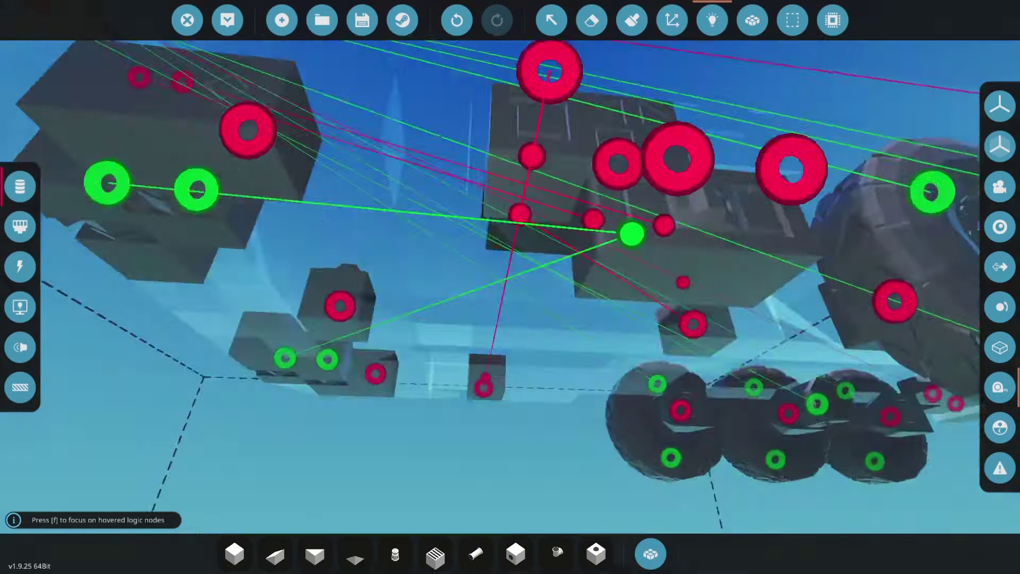
key(s)
click(591, 20)
click(712, 20)
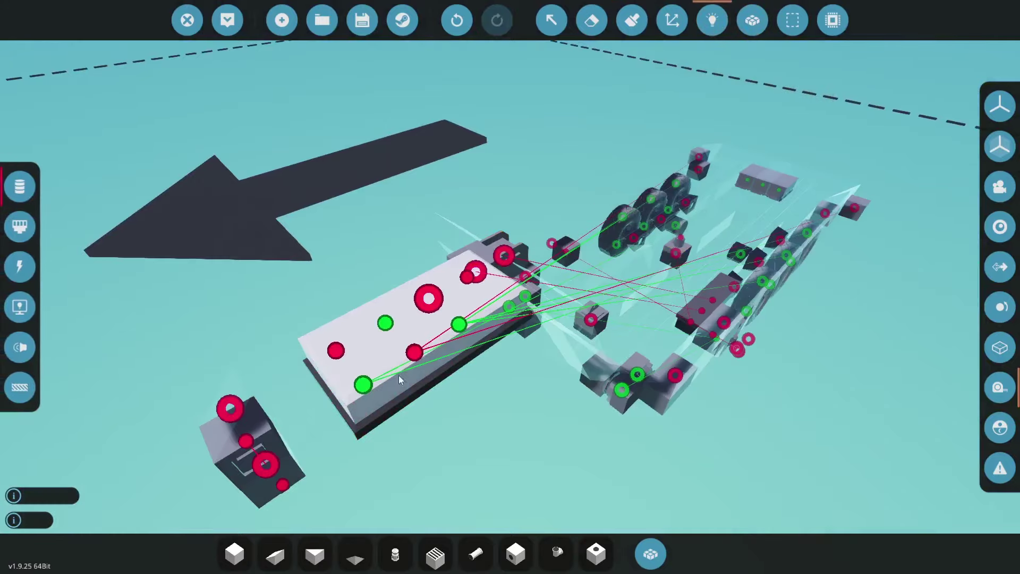
- Wire the controller's remaining light output to the front side lights and the rear indicator lights on both sides of the trailer
drag(335, 350, 538, 352)
key(d)
click(465, 394)
click(345, 275)
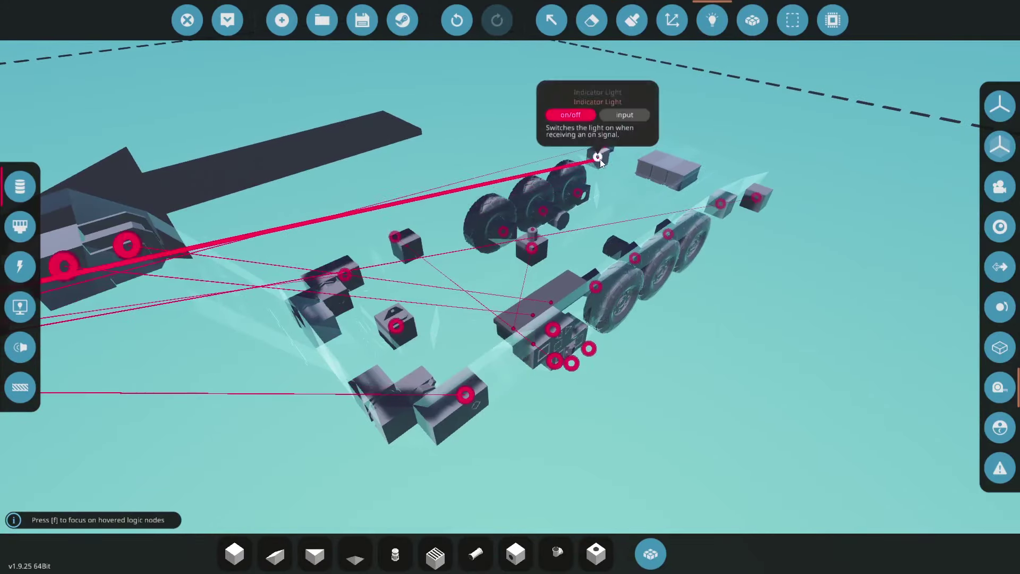
click(599, 159)
click(721, 203)
key(s)
key(a)
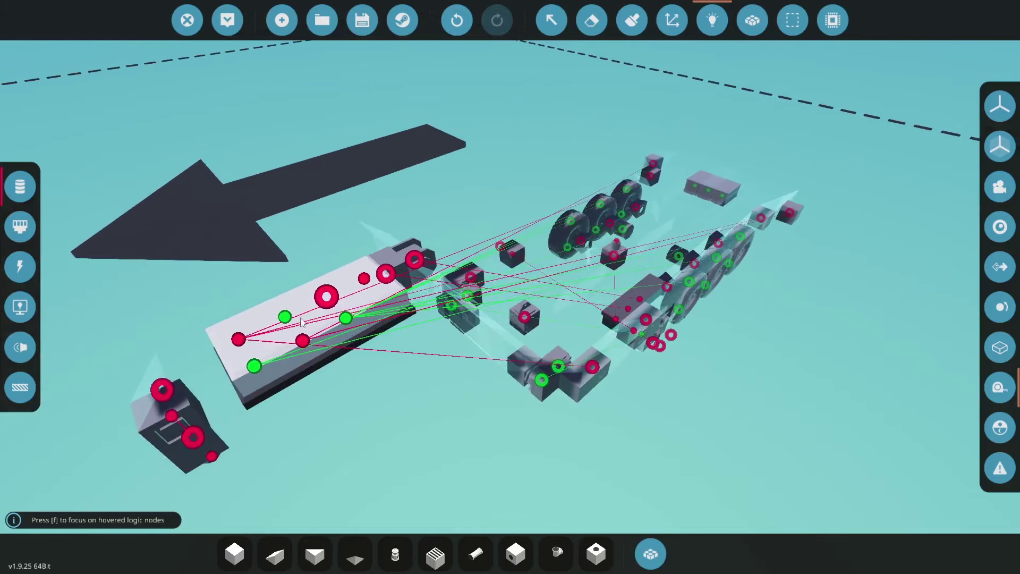
- Wire the controller's Leg Pivot output to the trailer's leg pivot and its Deploy Leg Button input to the Deploy Leg/Brakes toggle
mouse_move(284, 318)
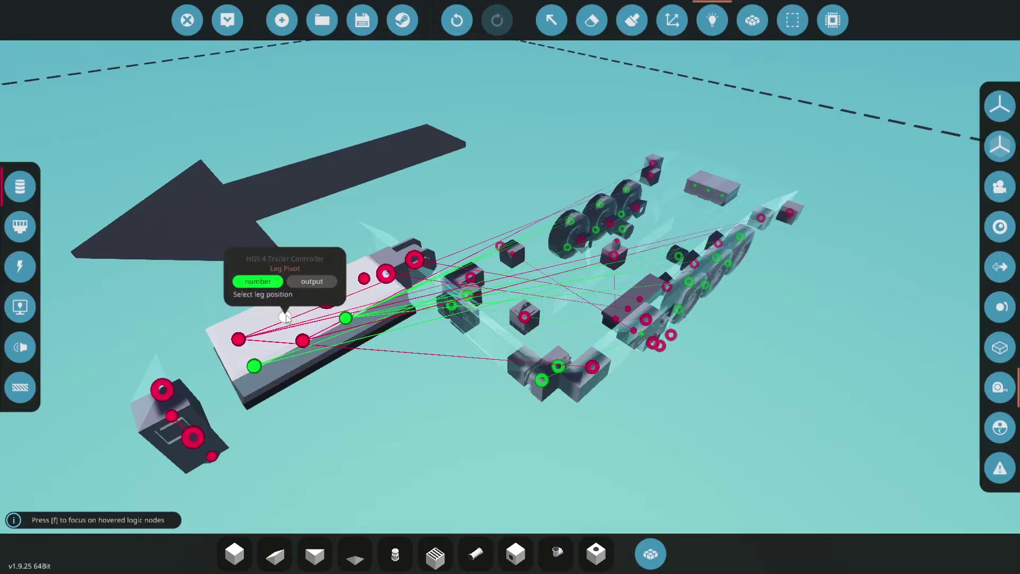
drag(284, 317, 553, 357)
key(s)
key(a)
mouse_move(449, 240)
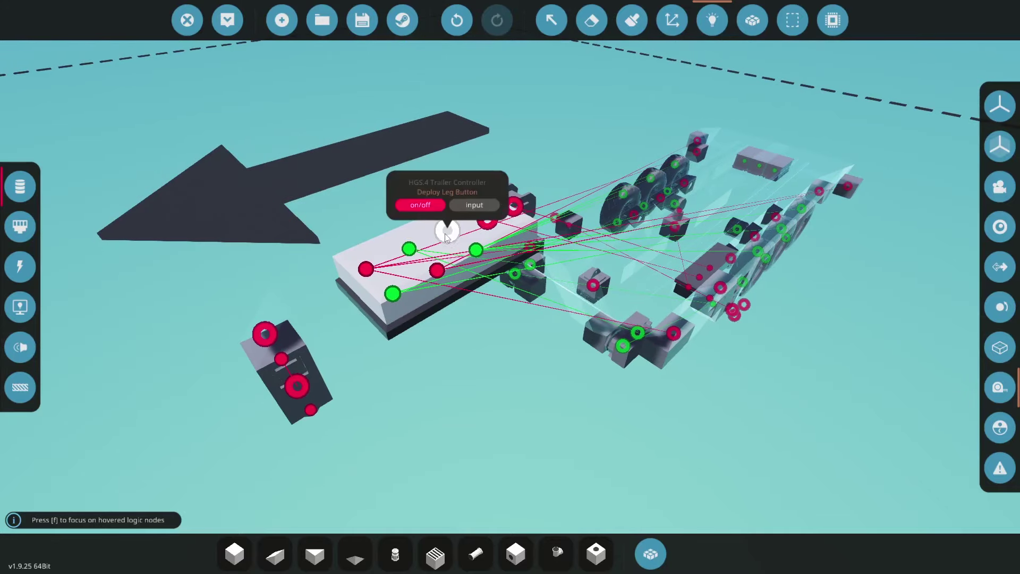
drag(445, 233, 509, 313)
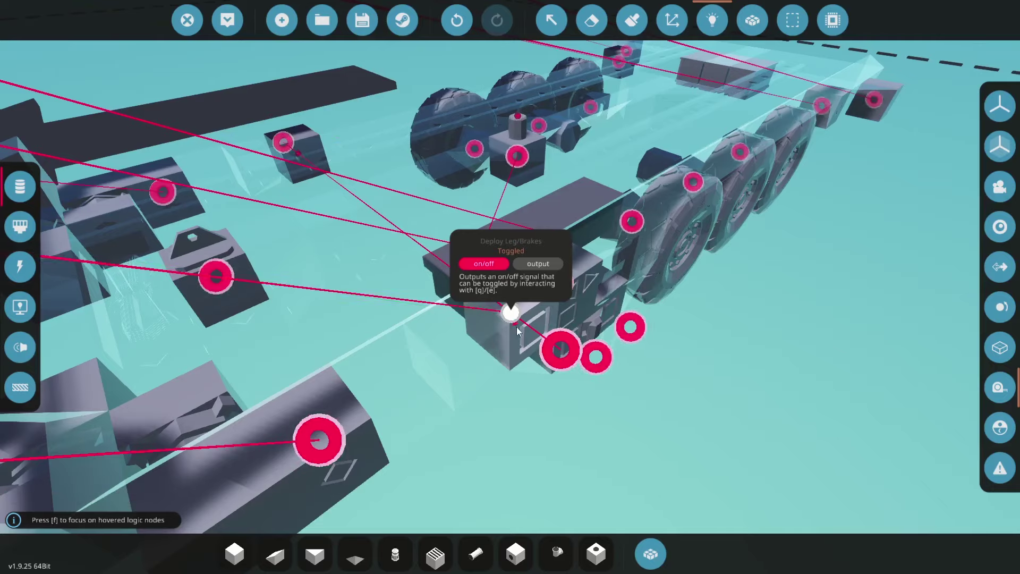
- Inspect the Deploy Leg/Brakes toggle button's display name and default state, its logic connections and its place on the trailer's side
click(551, 20)
click(532, 249)
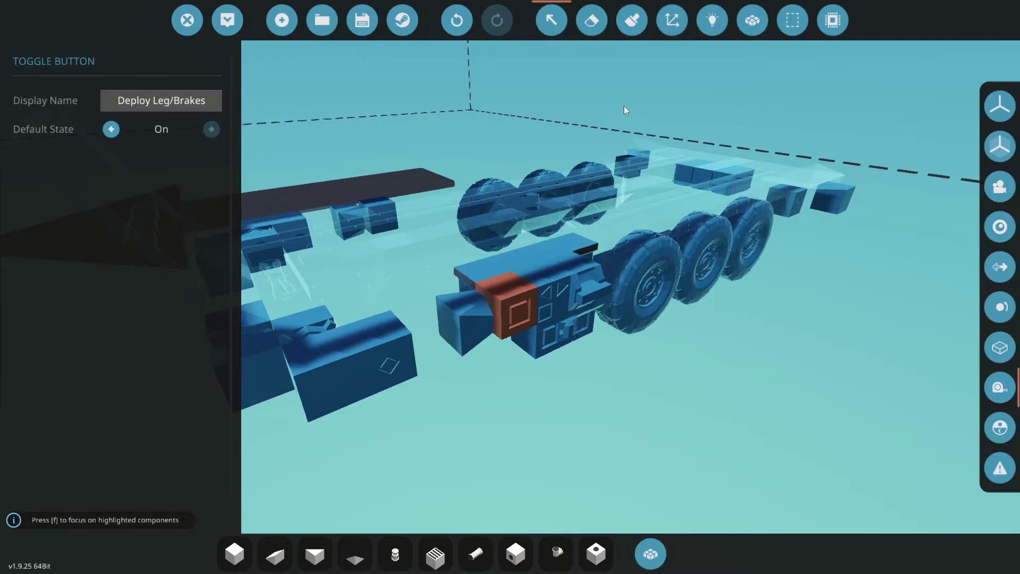
click(712, 20)
drag(508, 307, 514, 299)
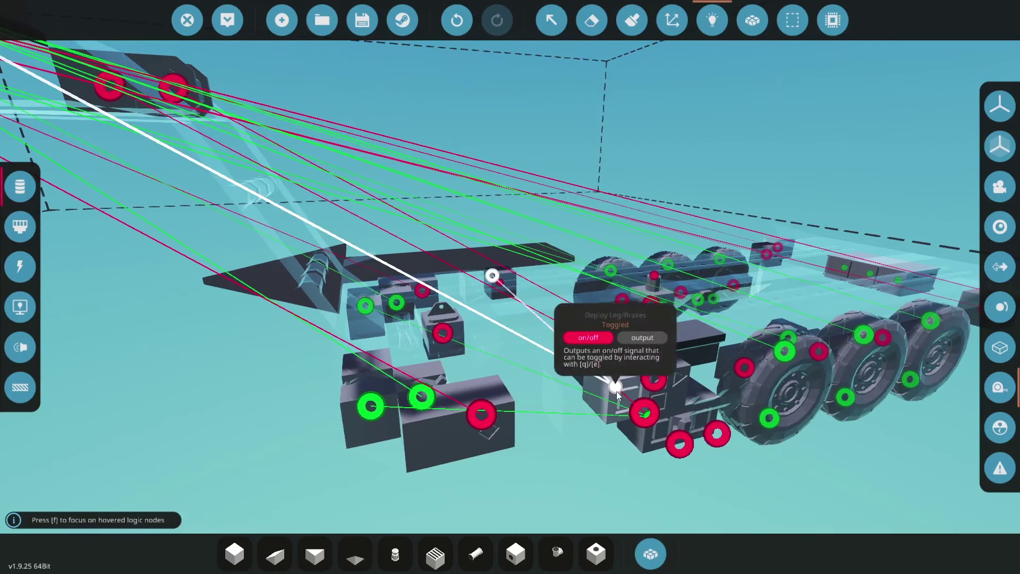
click(703, 24)
drag(662, 286, 731, 257)
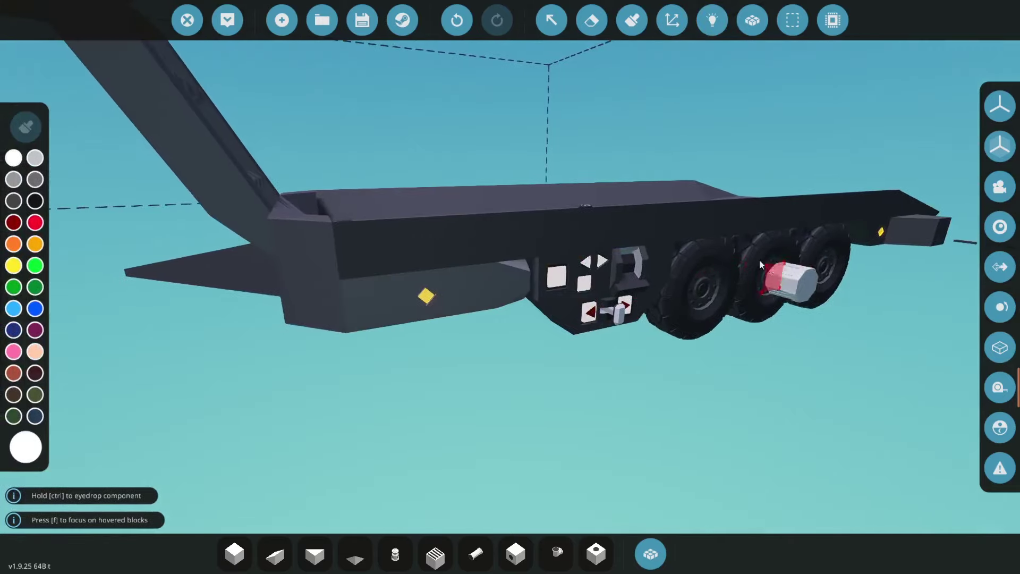
click(711, 21)
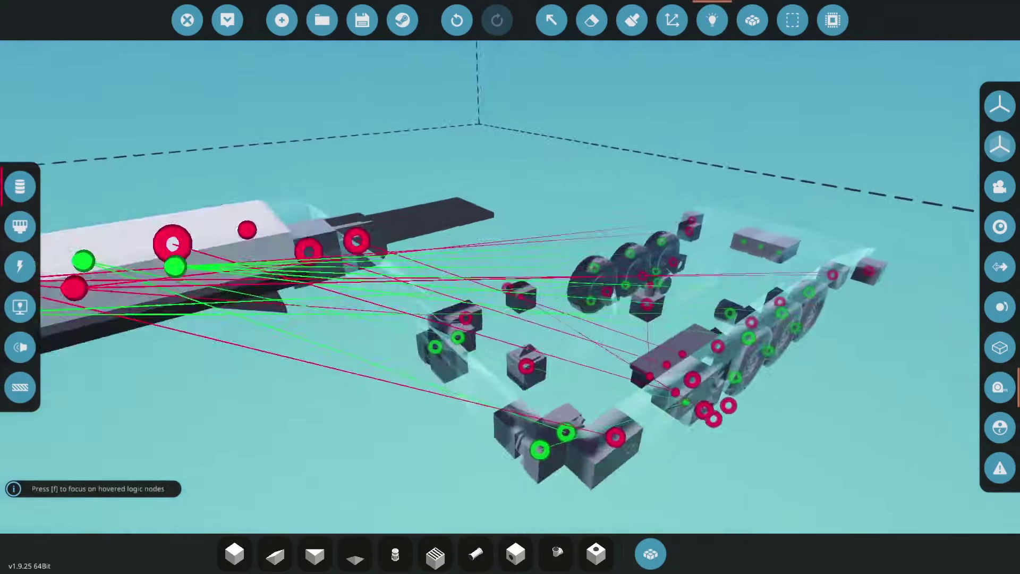
- Wire the trailer controller's Handbrake output to the trailer wheels on both sides
drag(510, 287, 534, 262)
key(w)
key(d)
mouse_move(386, 206)
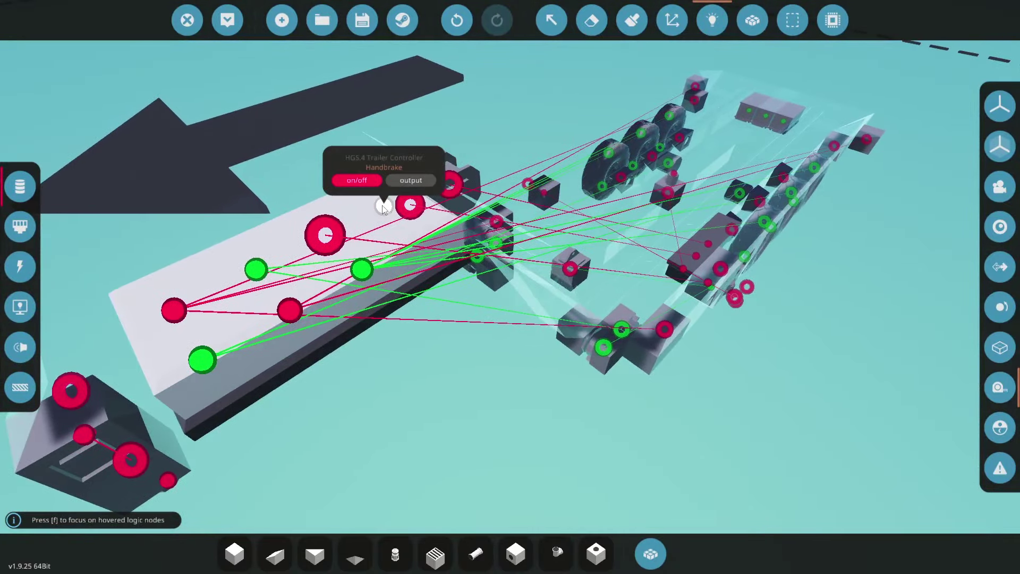
drag(381, 205, 459, 181)
key(w)
key(d)
shift+click(525, 147)
drag(580, 131, 625, 281)
key(s)
key(a)
key(w)
key(d)
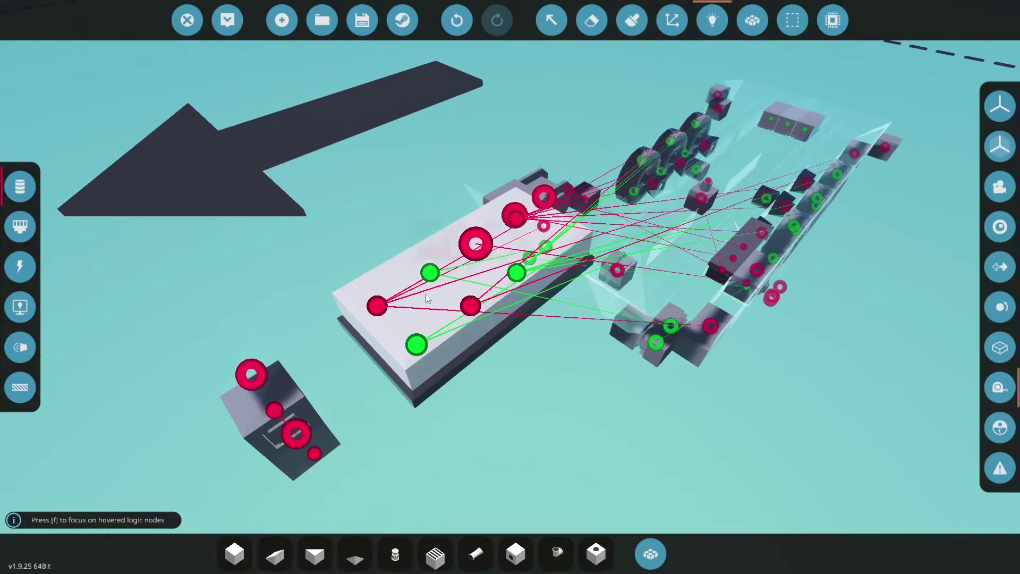
- Inspect the trailer controller's Brake Booster and Leg extended in workbench properties, and view the trailer with its controller
click(551, 21)
click(439, 299)
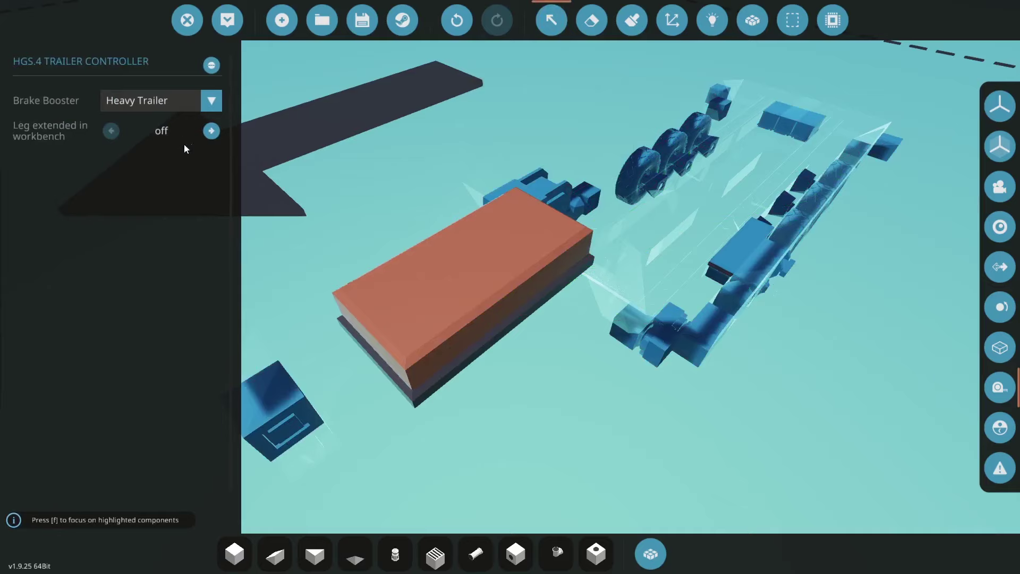
click(552, 22)
drag(700, 261, 576, 352)
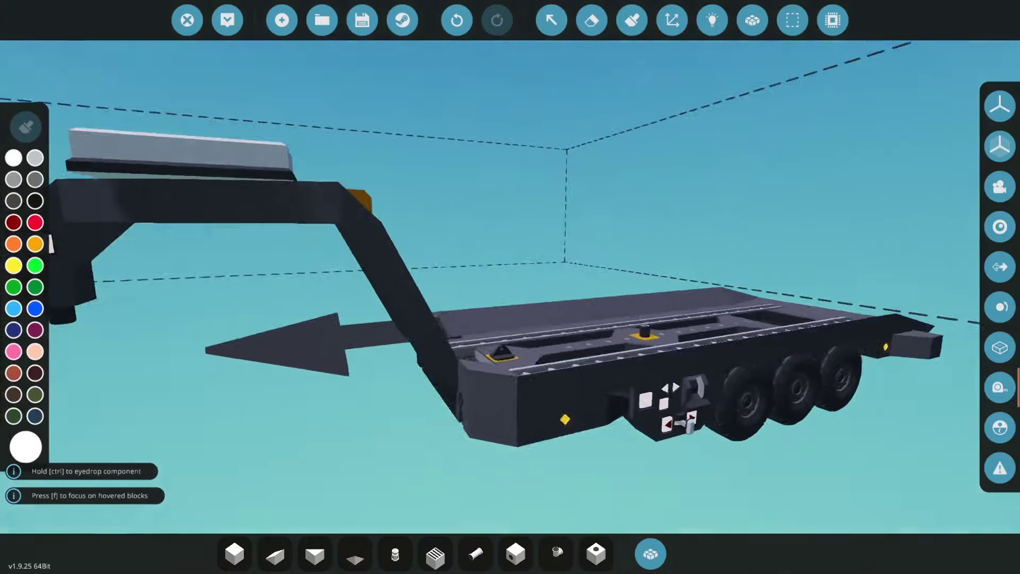
key(w)
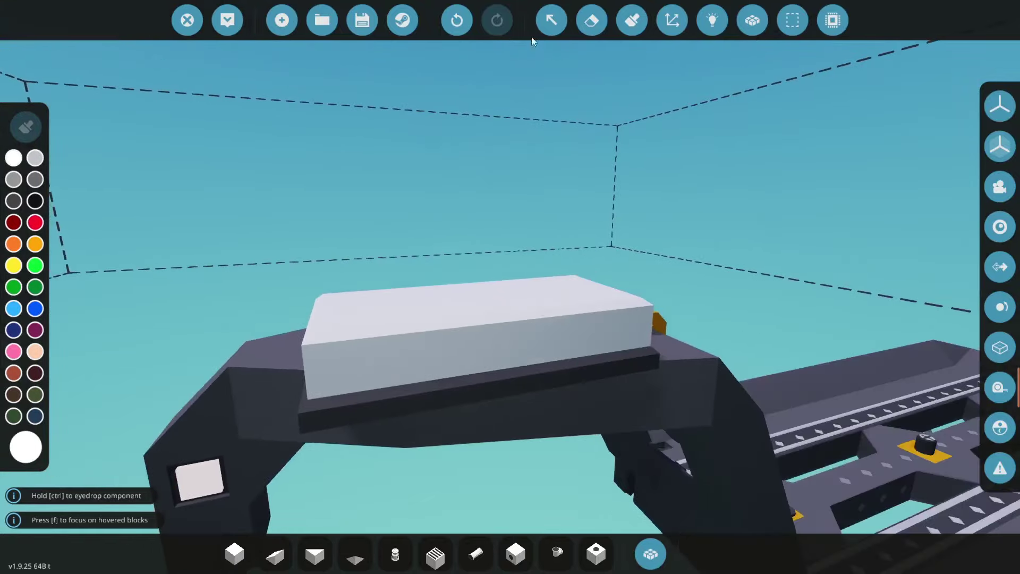
- Try the trailer controller's Brake Booster at Light Trailer, Medium Trailer and Heavy Trailer in turn
click(551, 21)
click(531, 303)
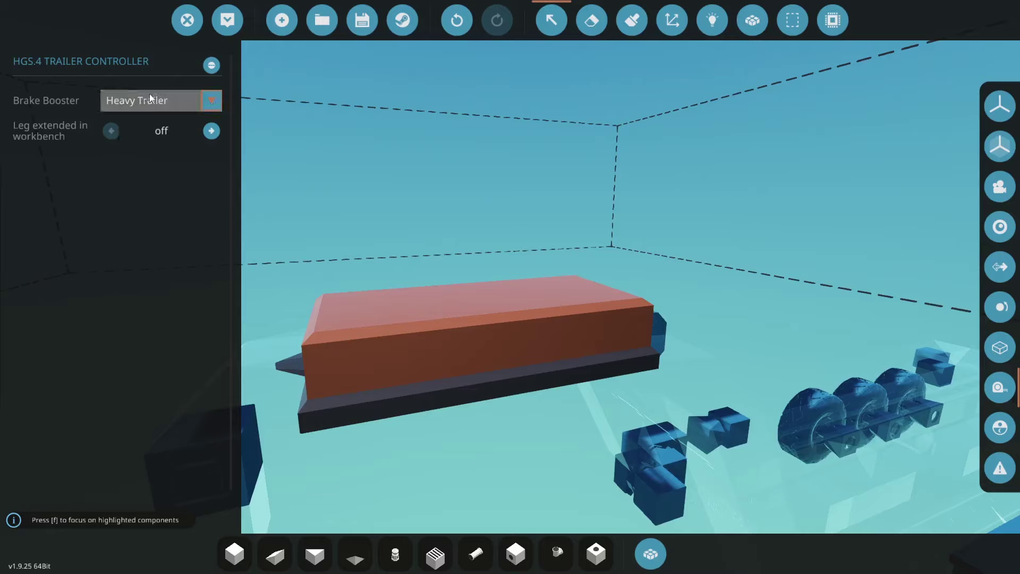
click(135, 104)
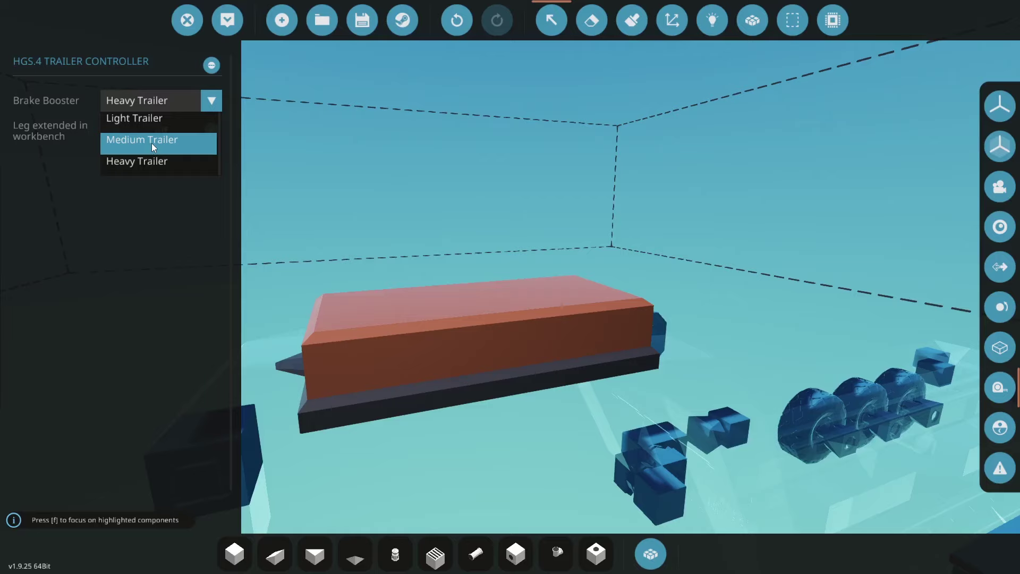
click(186, 117)
drag(397, 191, 588, 219)
click(174, 103)
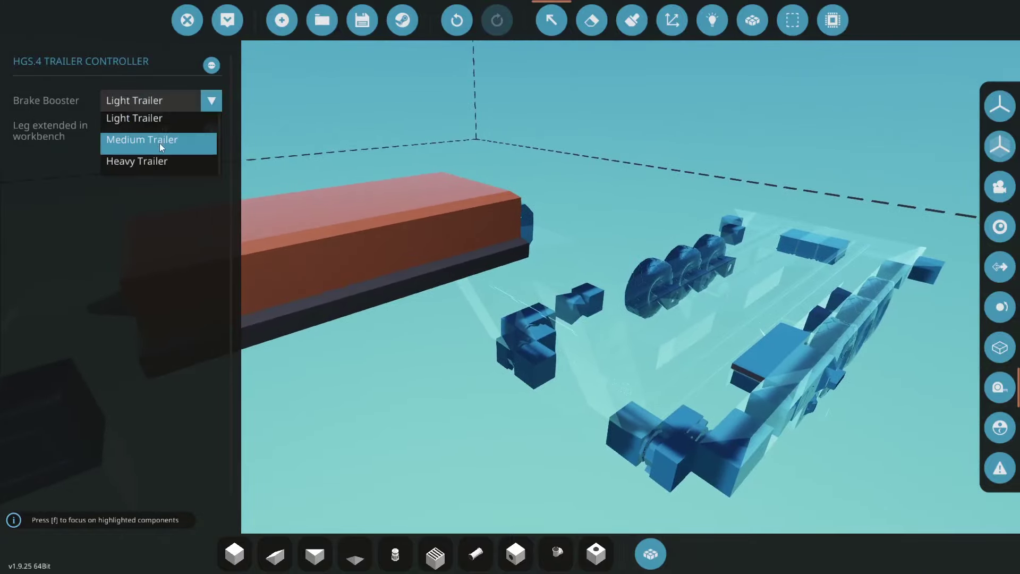
click(159, 142)
click(188, 107)
click(141, 173)
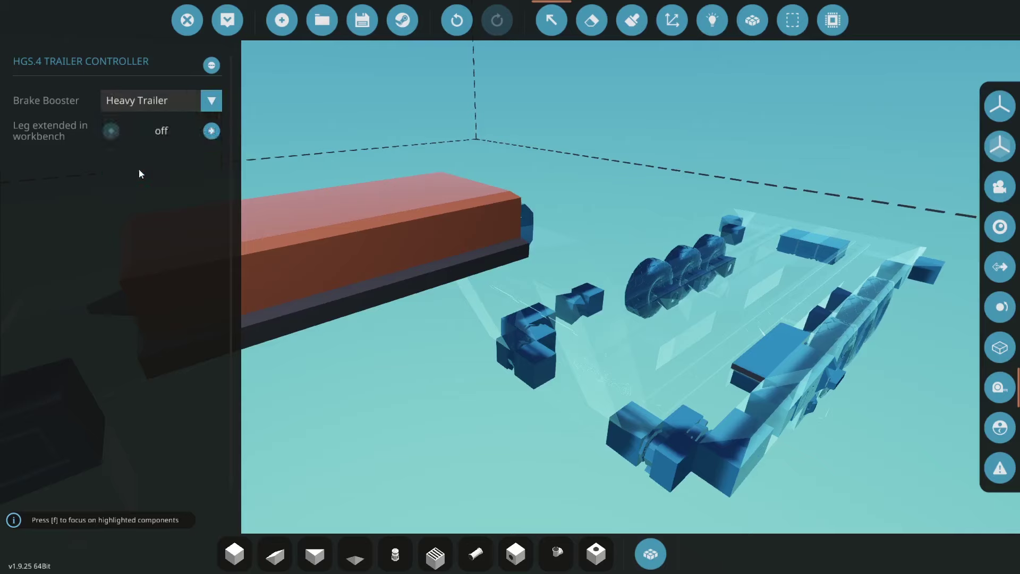
- Set the trailer controller's Brake Booster to Medium Trailer and leave its properties
click(147, 108)
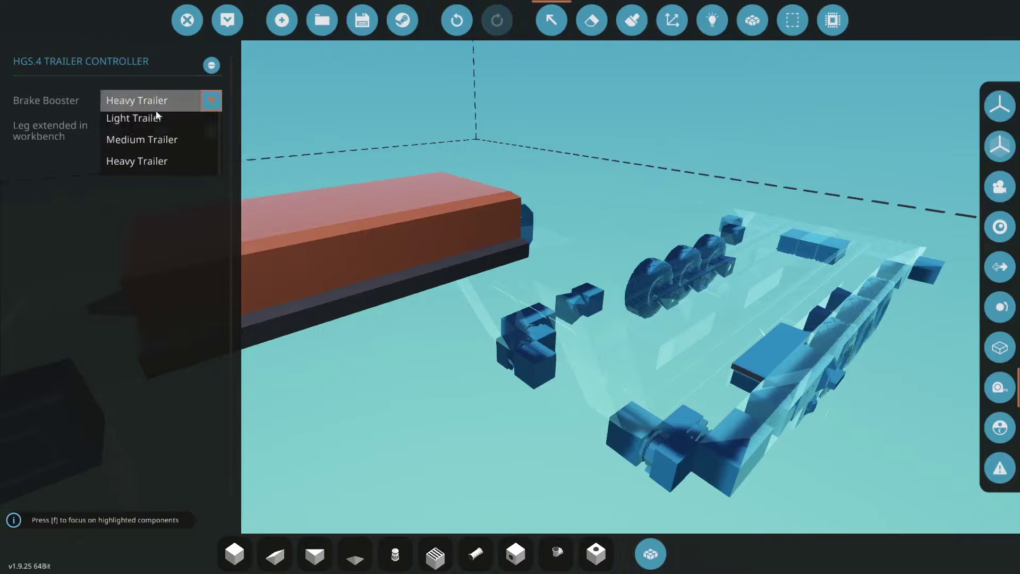
click(164, 144)
click(548, 21)
key(d)
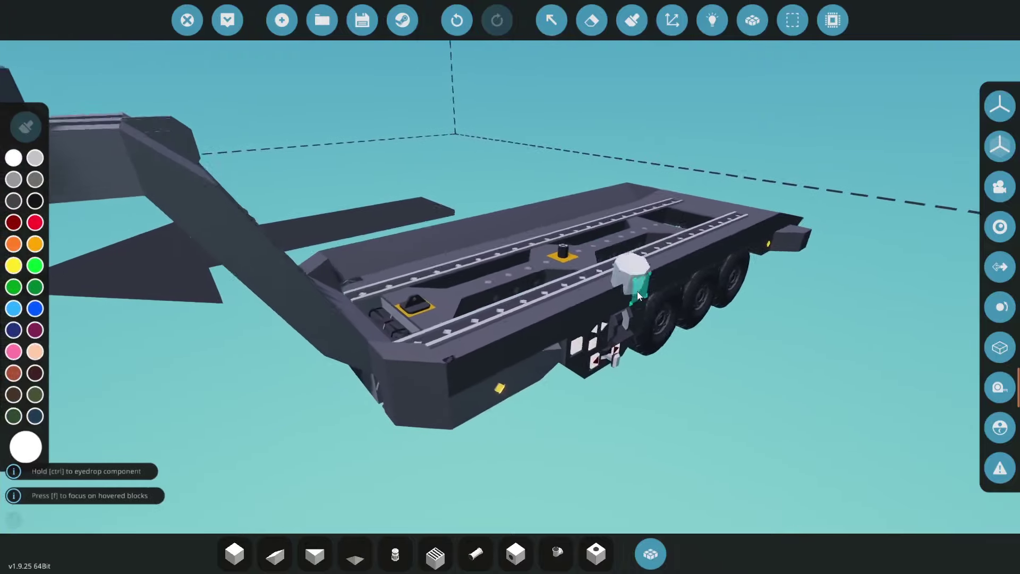
key(a)
key(space)
- Open the HGS.4 trailer controller in the microcontroller editor
click(550, 22)
click(502, 249)
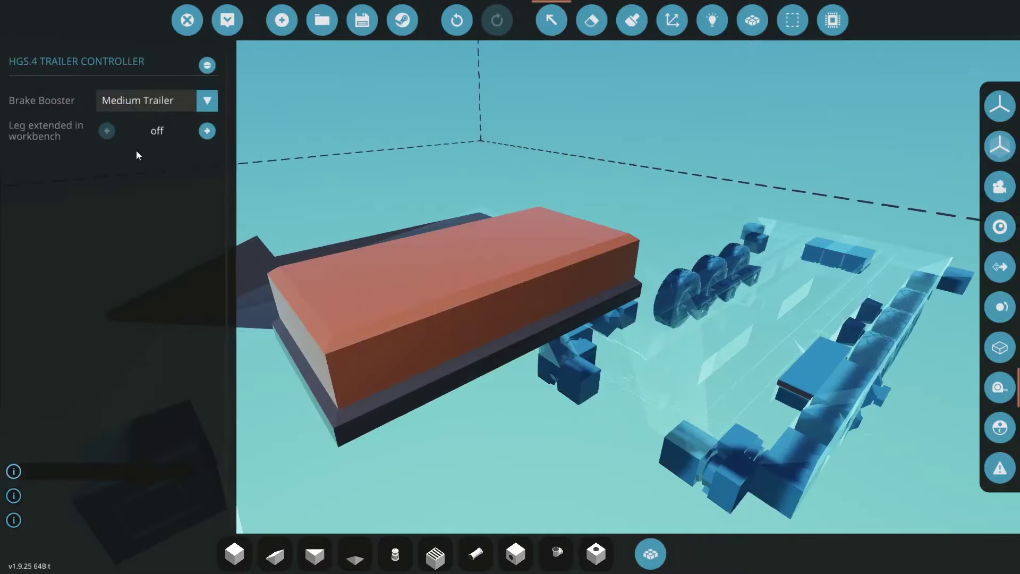
click(211, 65)
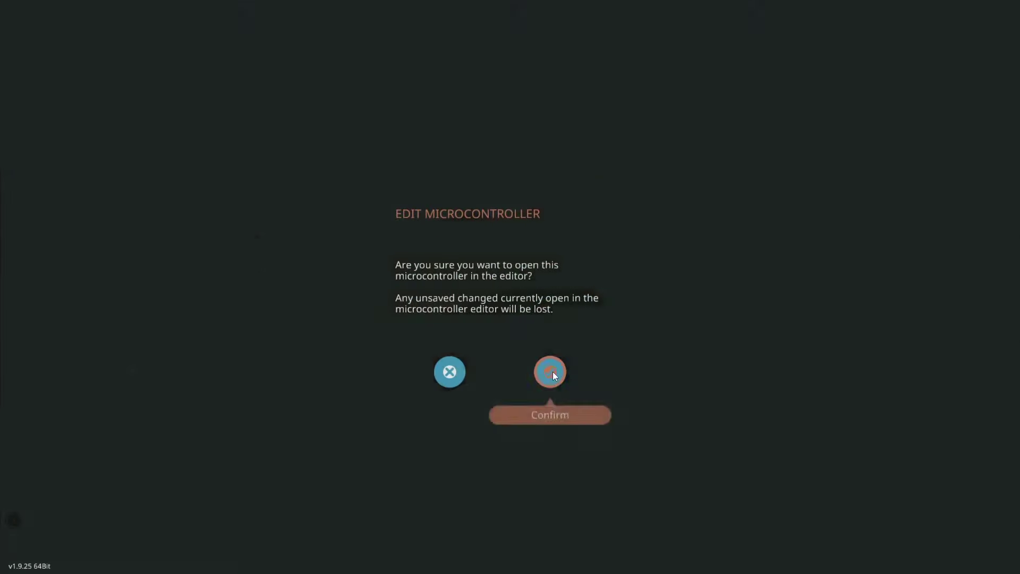
click(550, 411)
- Examine the trailer controller's logic for the legs, handbrake and lights, and how the brake booster feeds the Variable brake output
scroll(817, 372, down, 3)
key(d)
key(w)
key(d)
scroll(365, 324, up, 5)
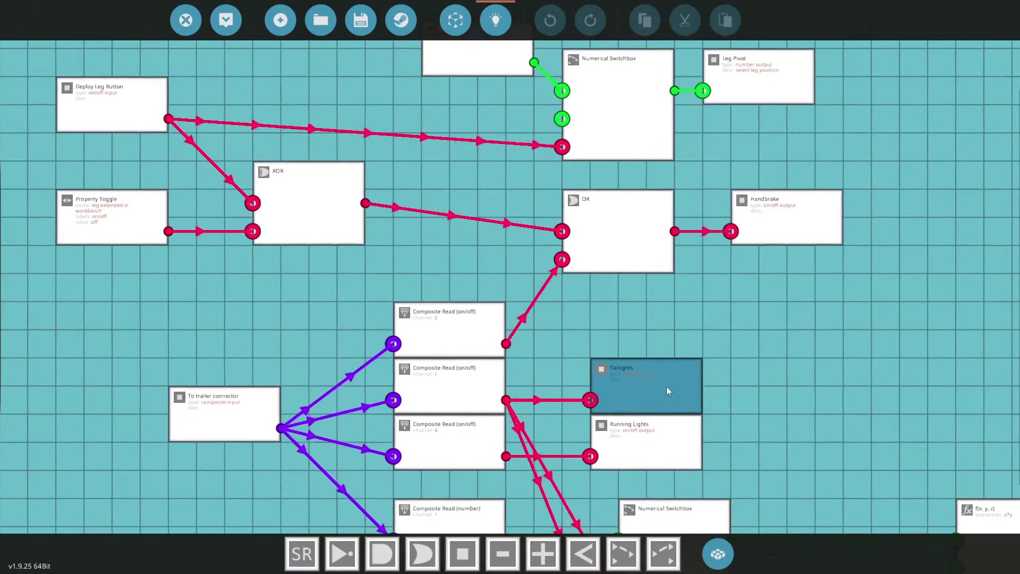
key(s)
key(d)
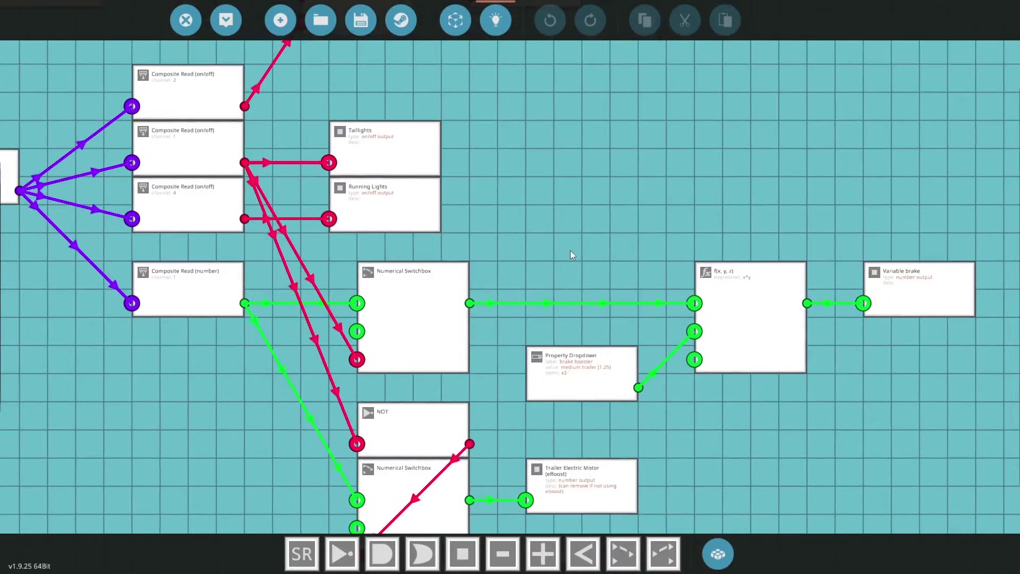
drag(569, 250, 409, 210)
scroll(409, 210, up, 3)
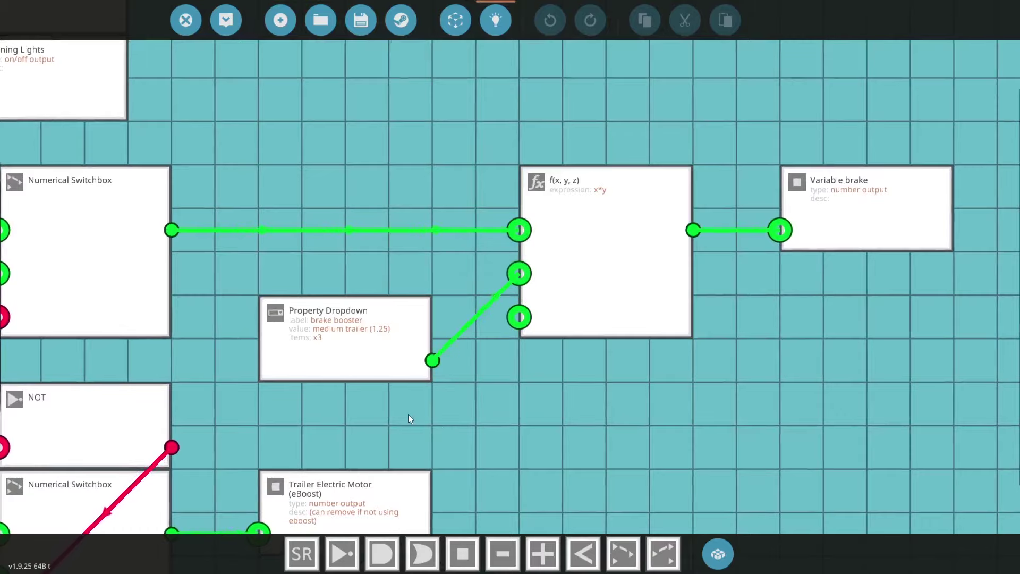
scroll(408, 413, up, 2)
scroll(414, 405, down, 4)
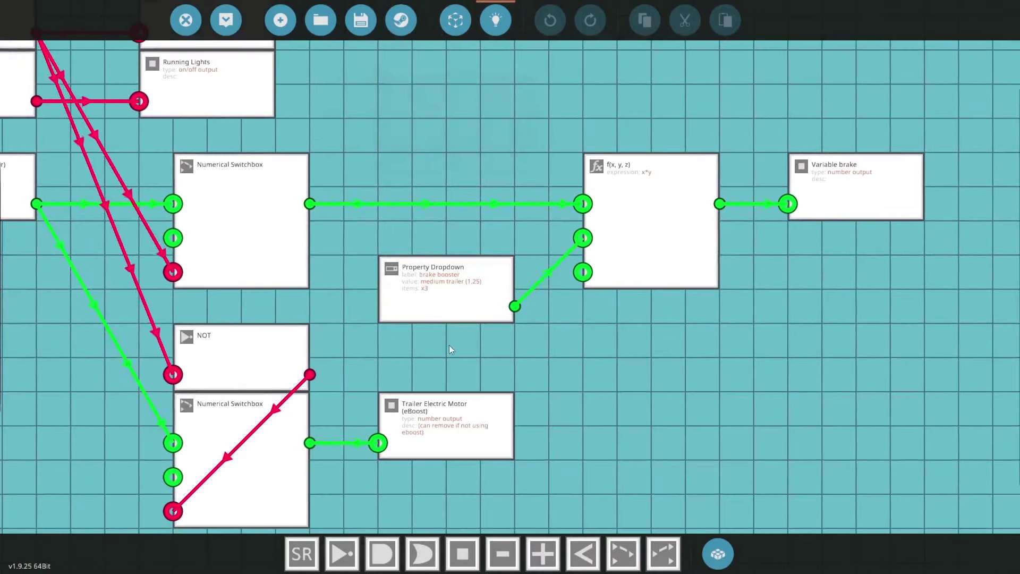
- Inspect the Brake Booster dropdown's labels and values, and return to the vehicle editor
click(425, 311)
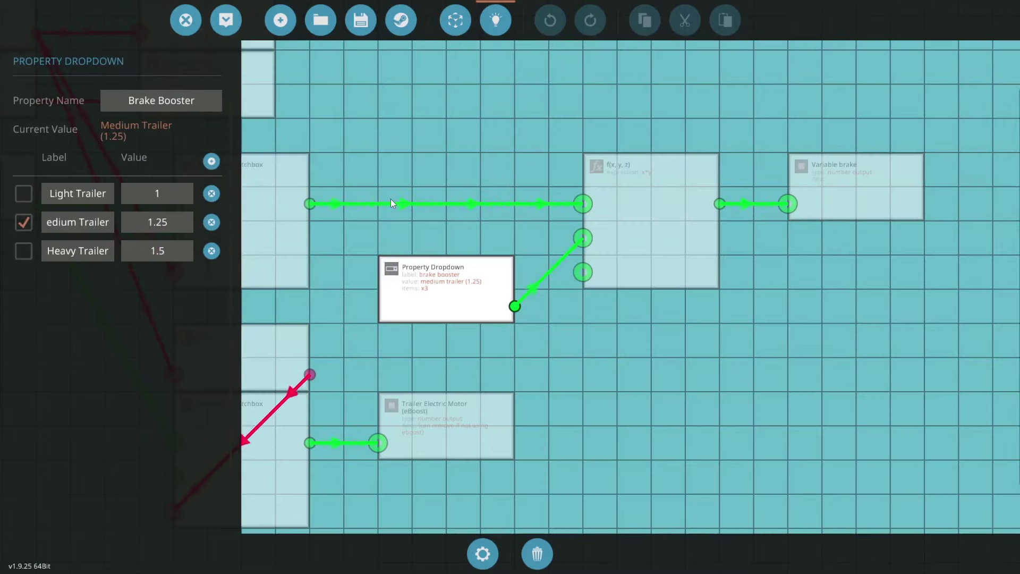
scroll(589, 167, down, 3)
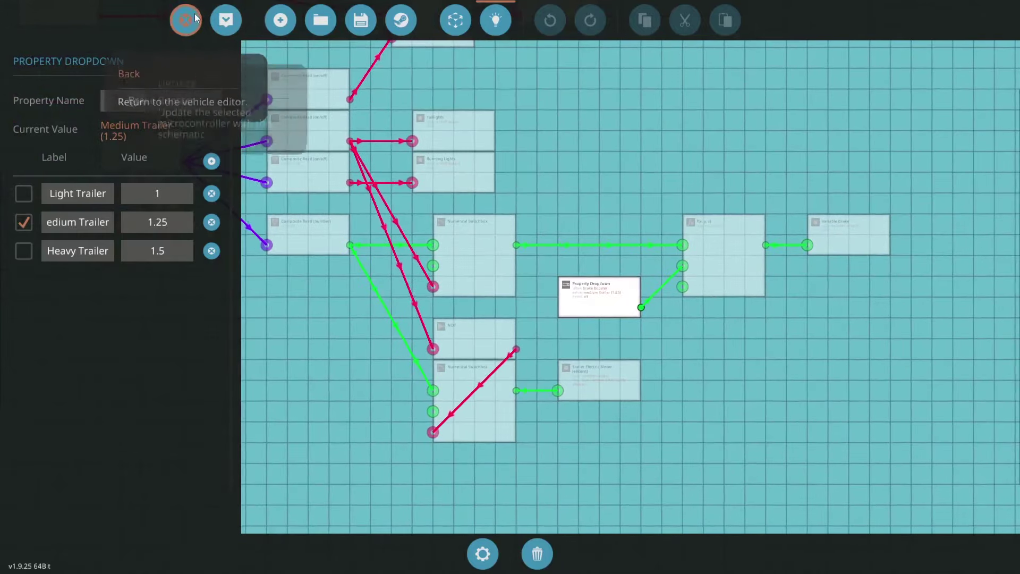
click(186, 19)
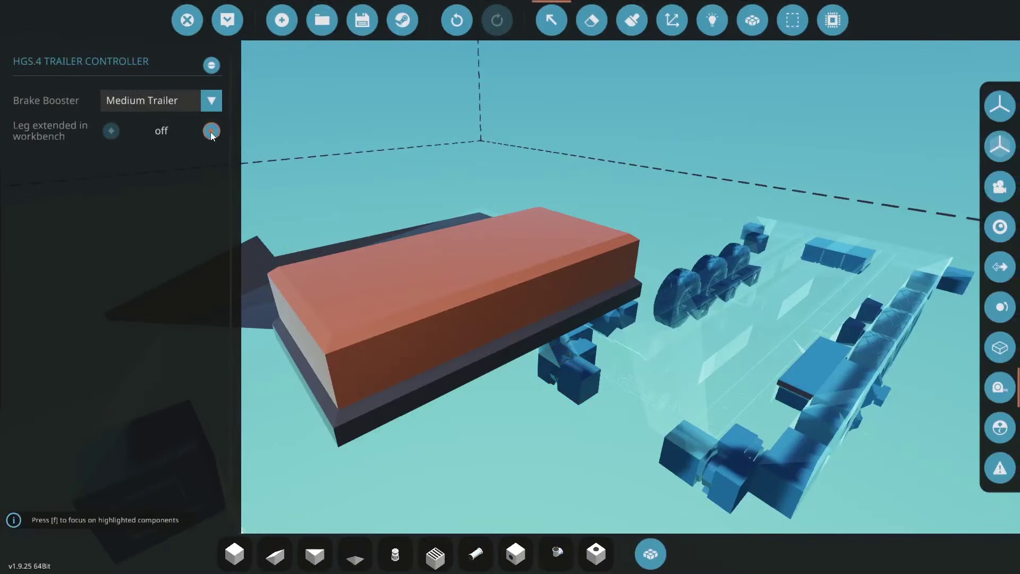
click(550, 21)
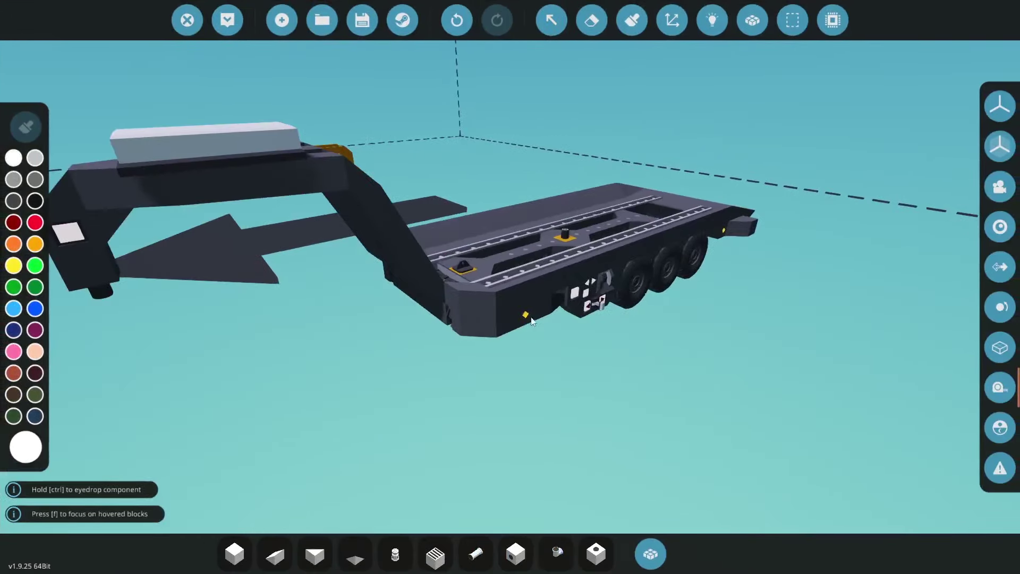
- Load the saved R ALTA Tanker Trailer and examine its front leg wheels and rear wheels
click(314, 26)
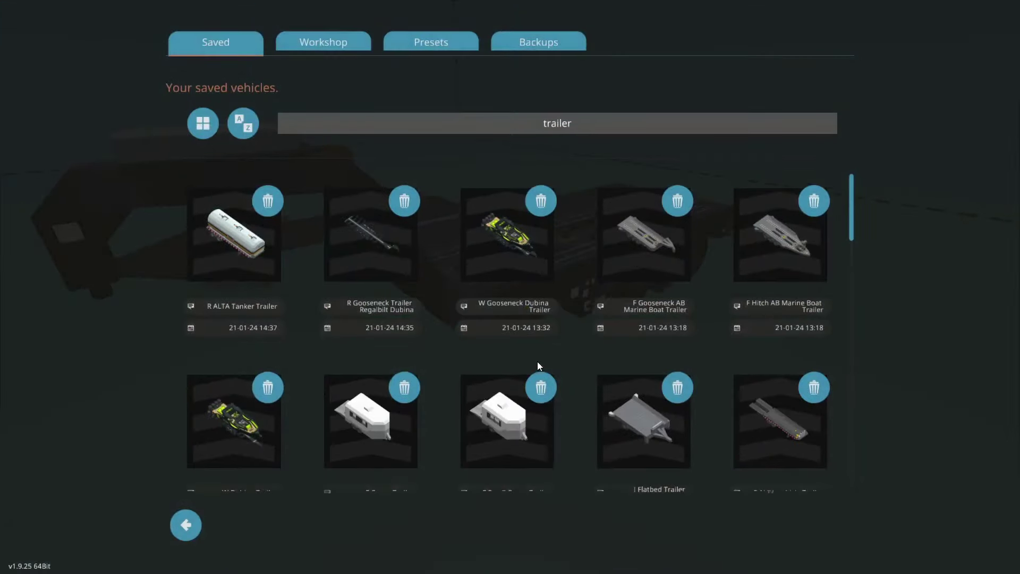
click(276, 314)
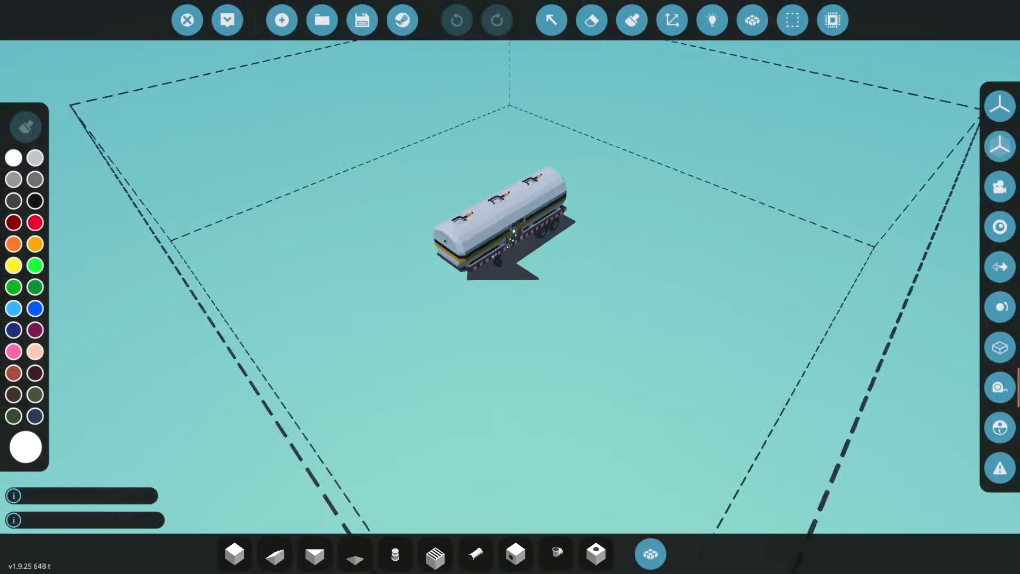
scroll(510, 287, up, 4)
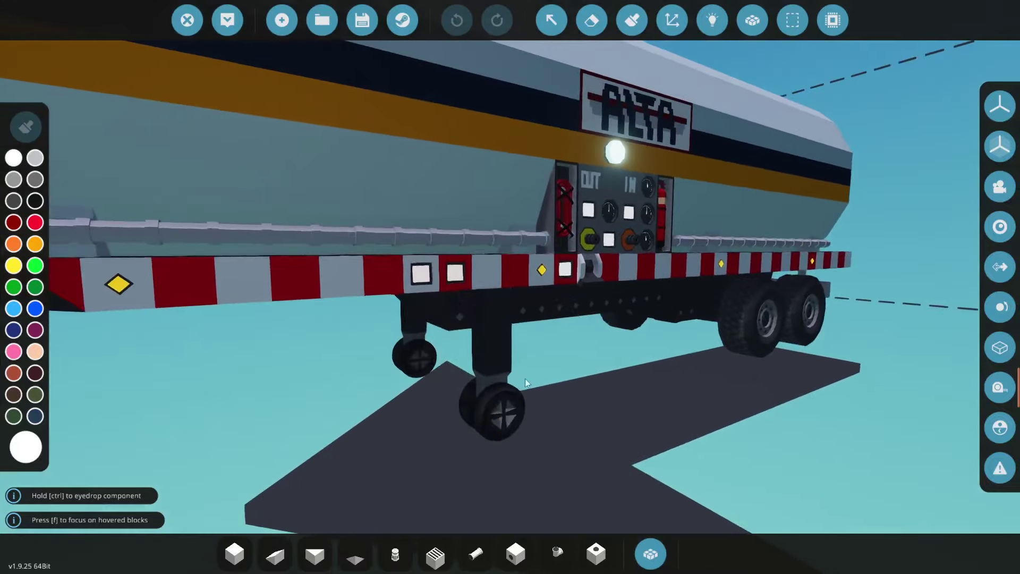
scroll(537, 397, down, 1)
scroll(616, 397, up, 1)
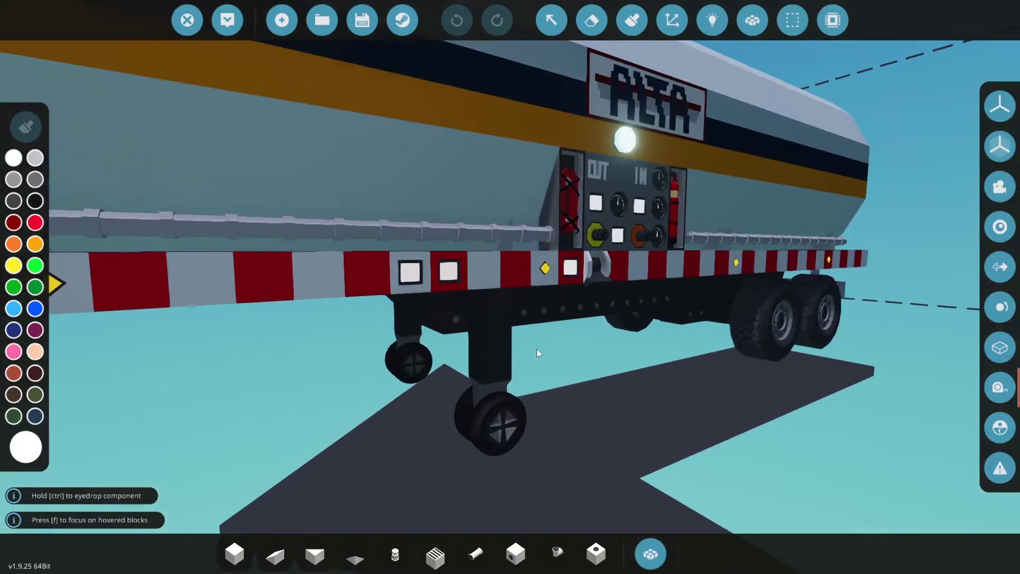
scroll(671, 442, up, 1)
key(Down)
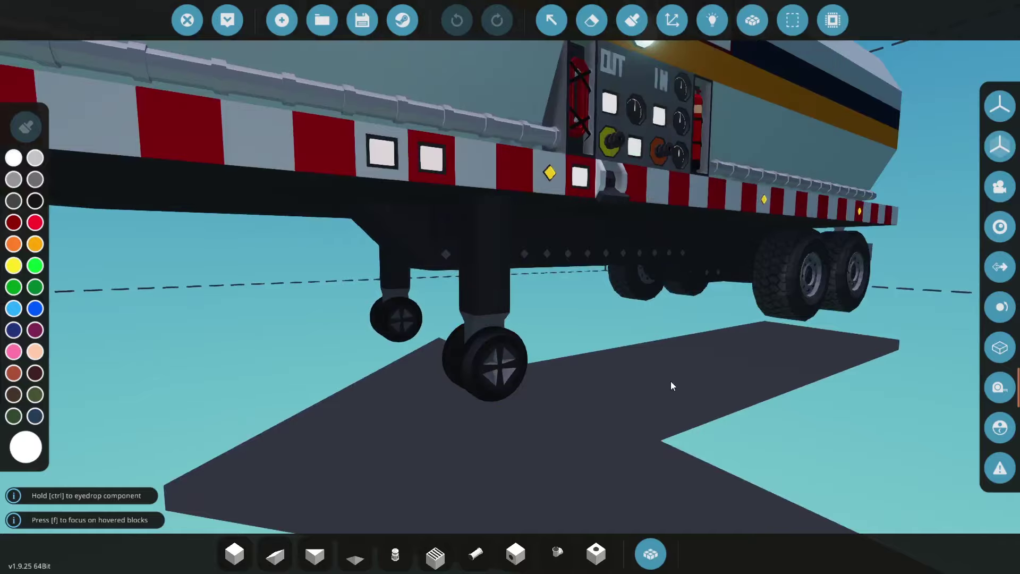
drag(671, 380, 627, 404)
scroll(668, 381, down, 4)
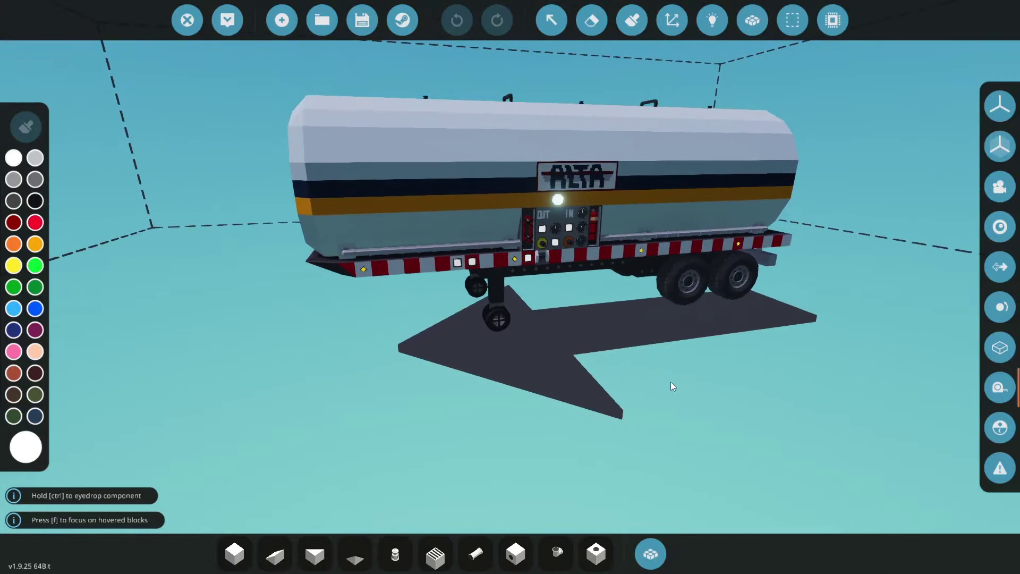
key(w)
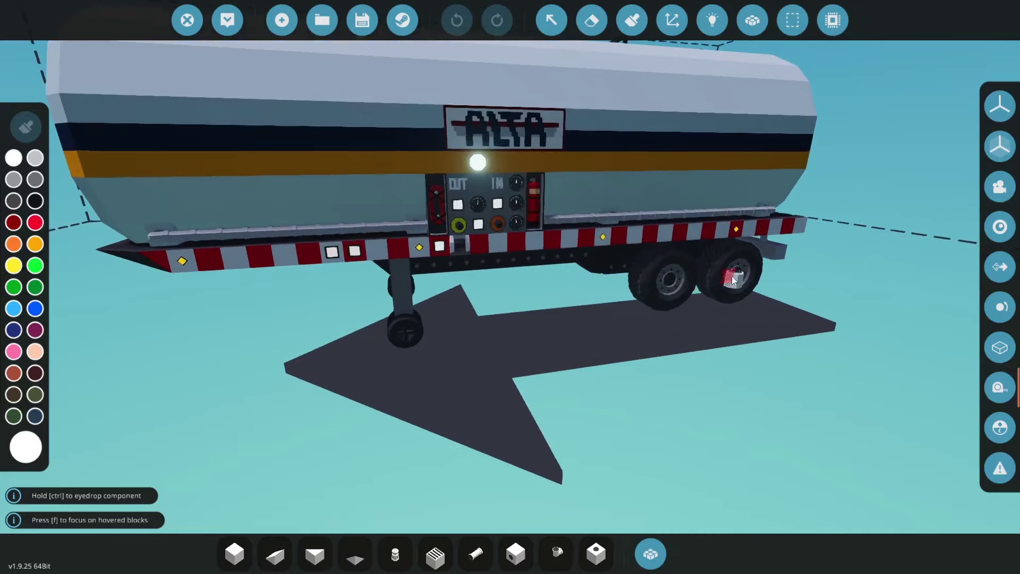
key(a)
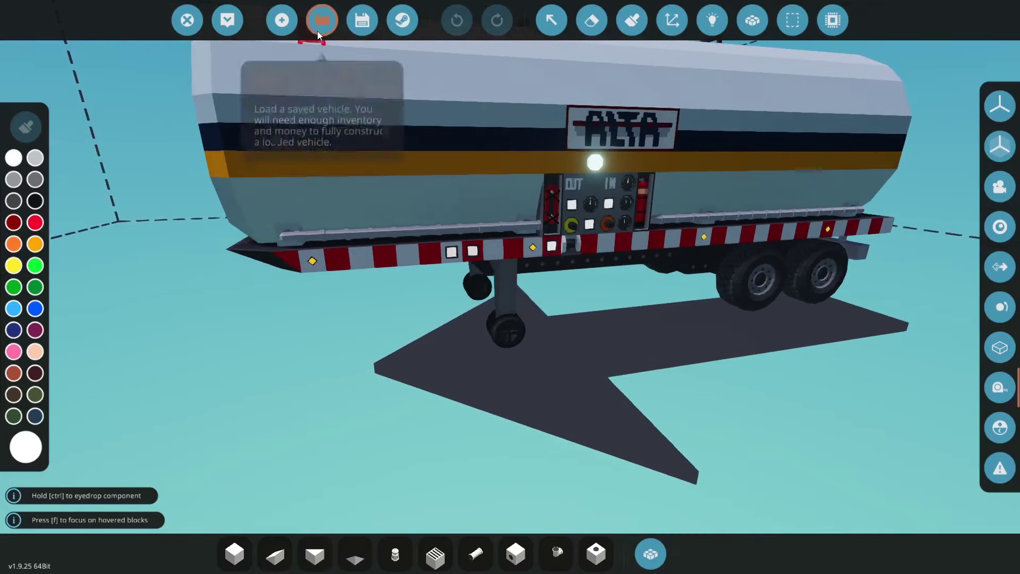
- Load the saved gooseneck trailer again and inspect the large toggle button on its side
click(319, 24)
click(596, 286)
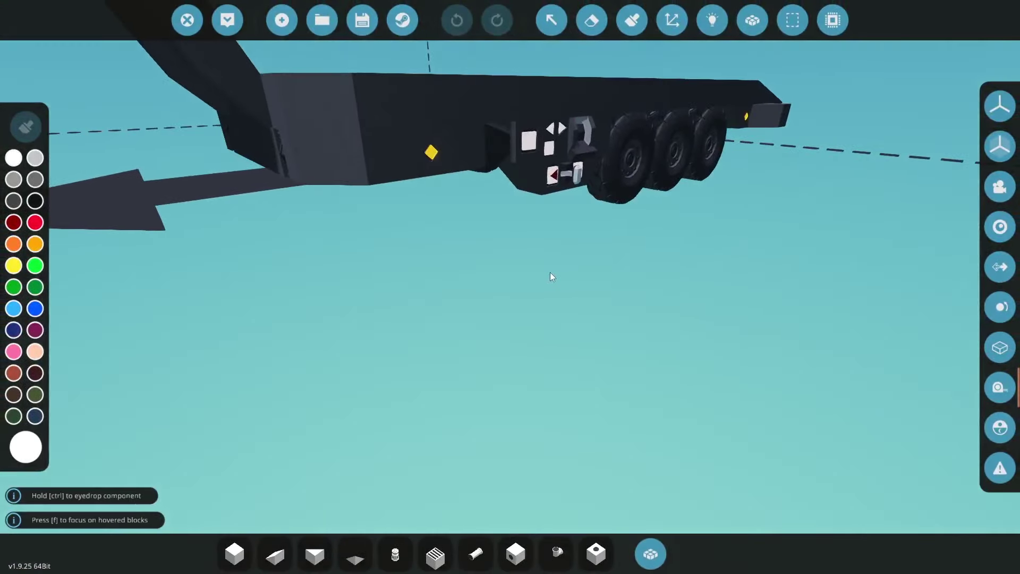
drag(549, 272, 549, 276)
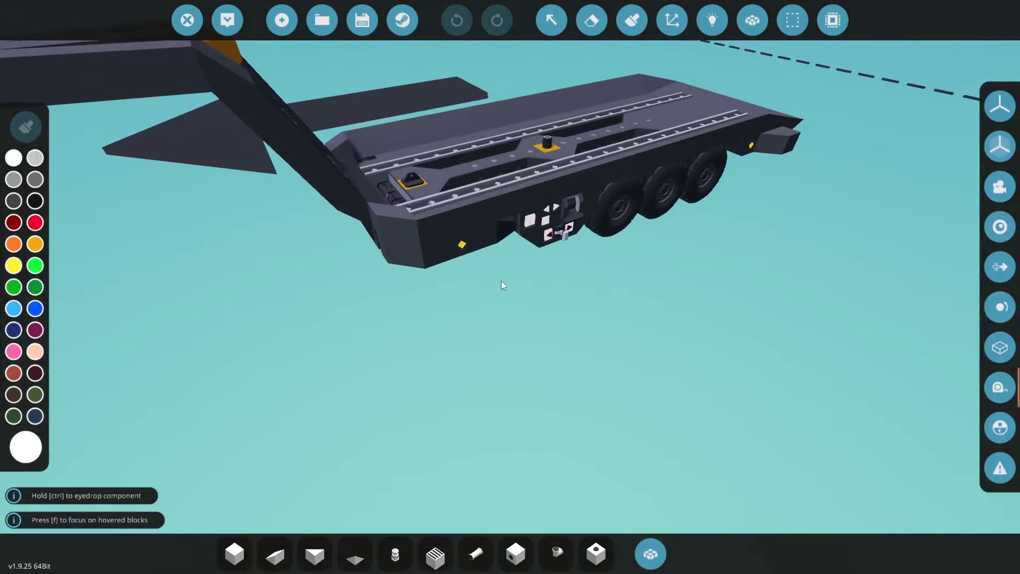
click(552, 20)
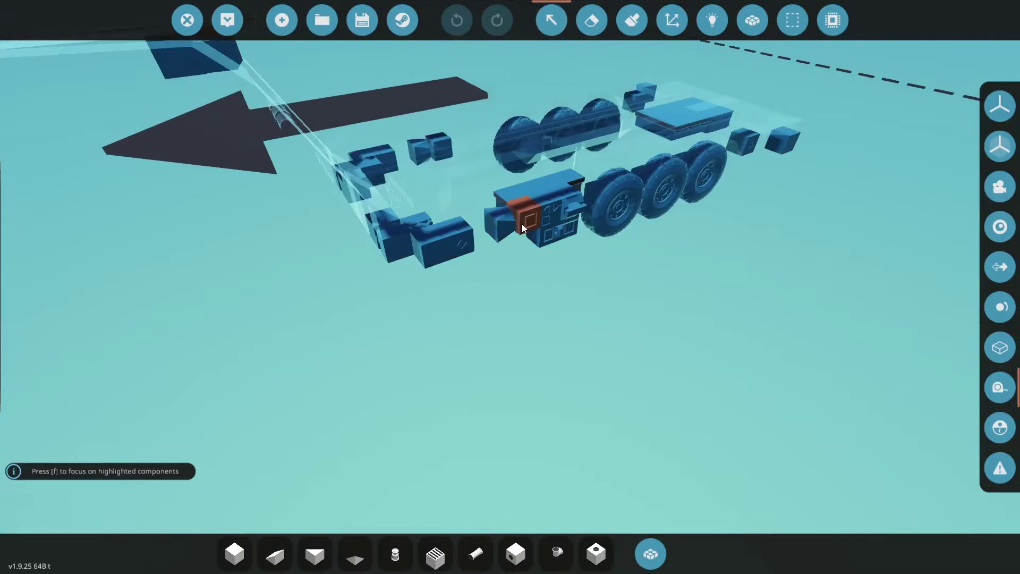
click(529, 218)
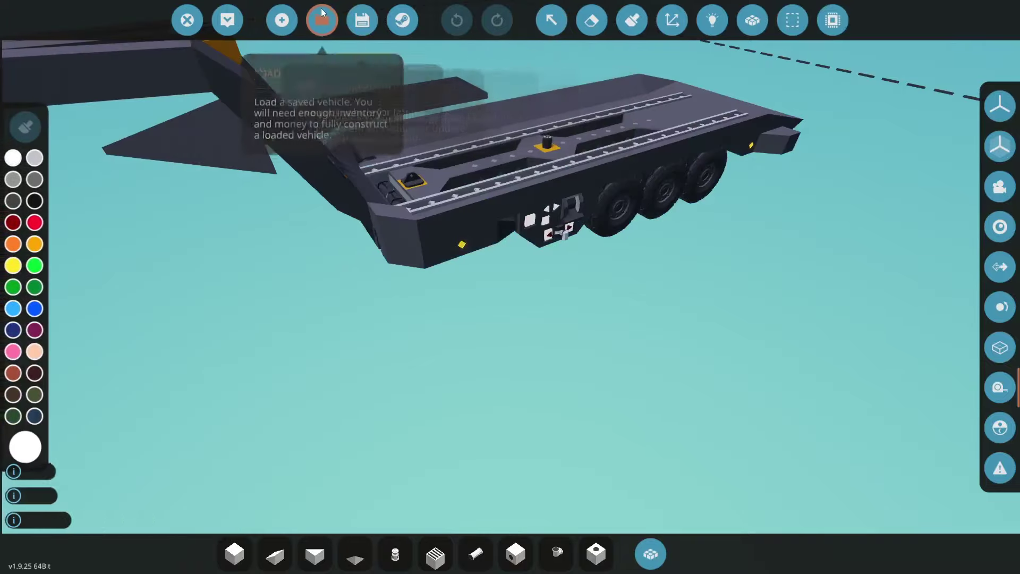
- Reload the R ALTA Tanker Trailer and inspect the properties of the front toggle button above its leg wheels
click(322, 20)
click(262, 272)
scroll(563, 296, up, 10)
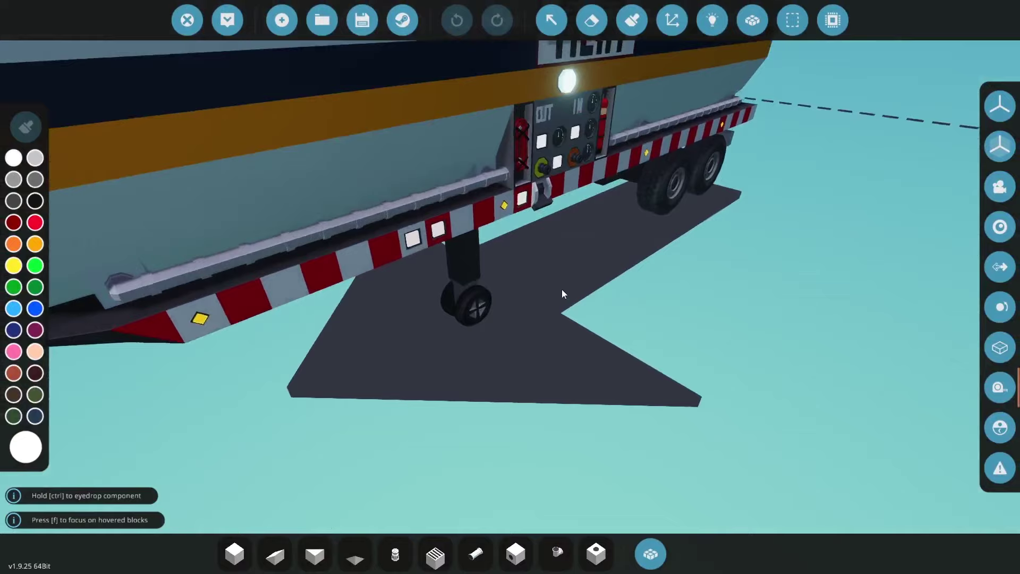
scroll(562, 289, up, 2)
click(551, 20)
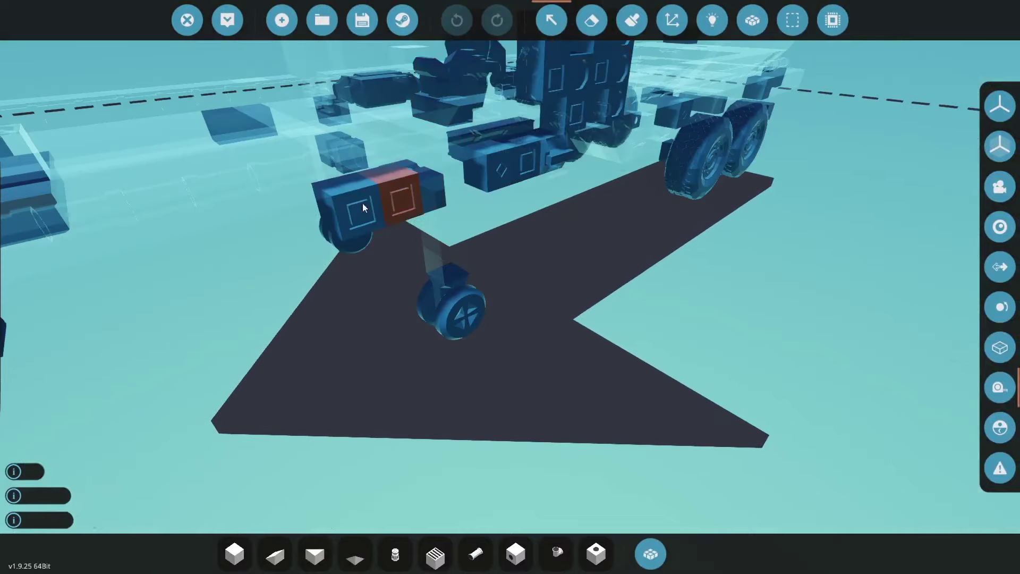
click(355, 209)
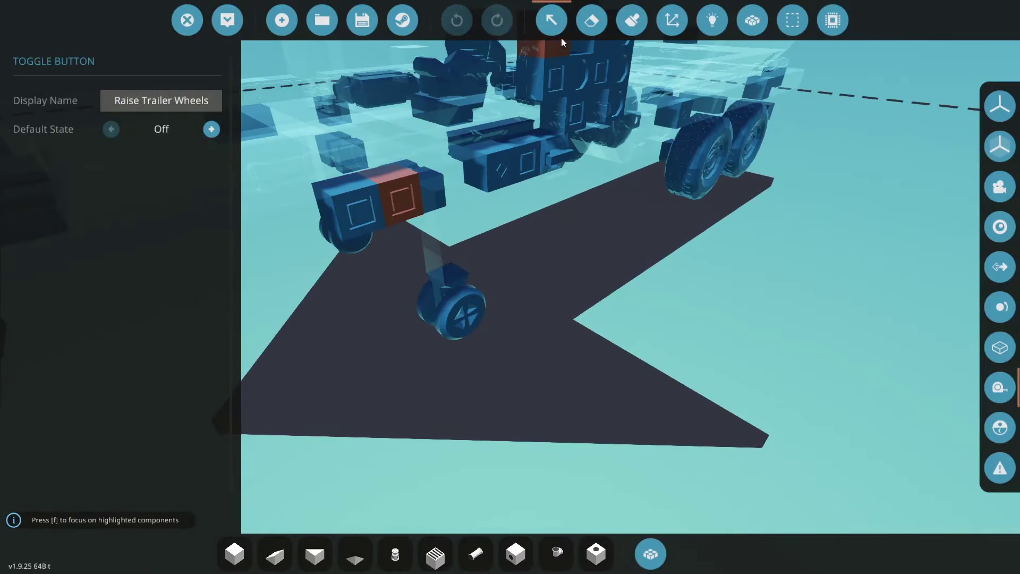
click(555, 24)
scroll(636, 210, down, 3)
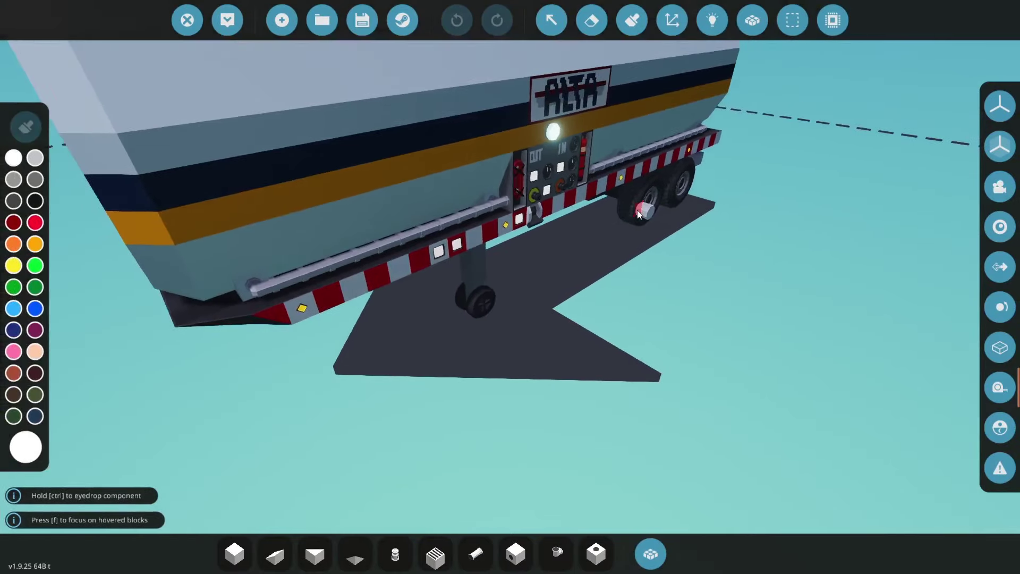
scroll(636, 209, down, 5)
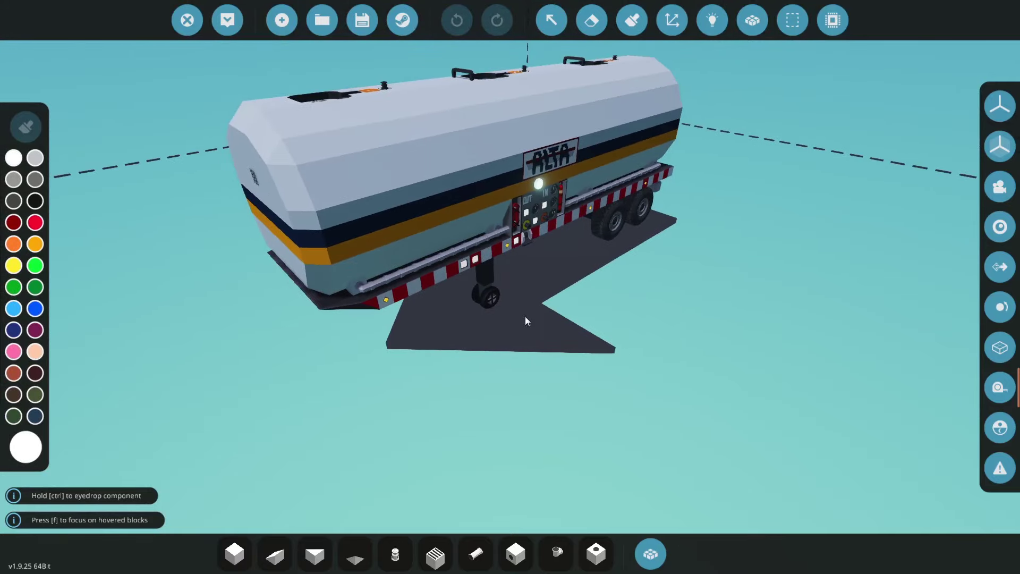
- Load the saved white enclosed trailer with the rear ramp and view it from the front and rear
click(313, 21)
click(394, 405)
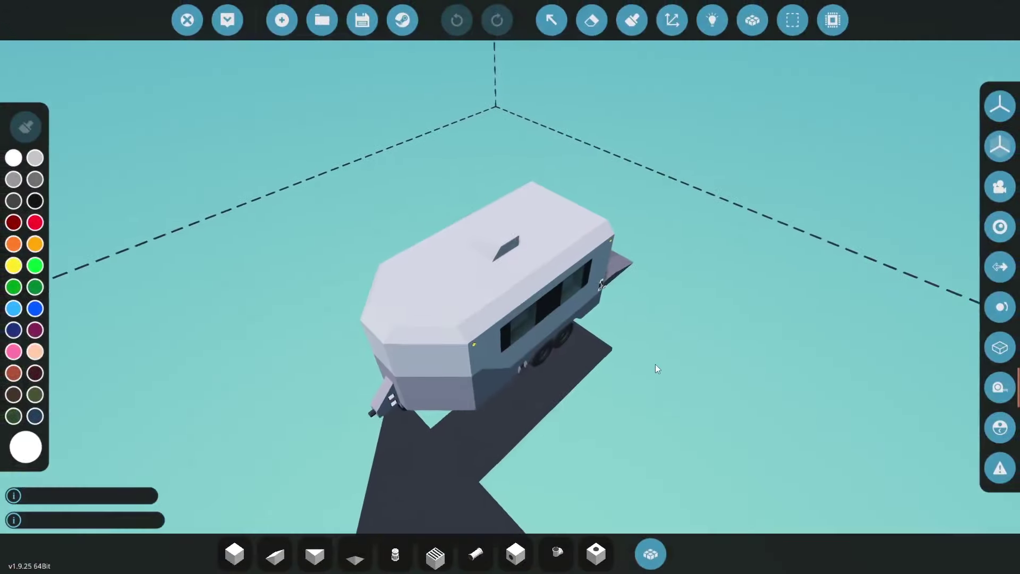
scroll(654, 365, up, 3)
drag(655, 365, 558, 287)
drag(653, 249, 771, 246)
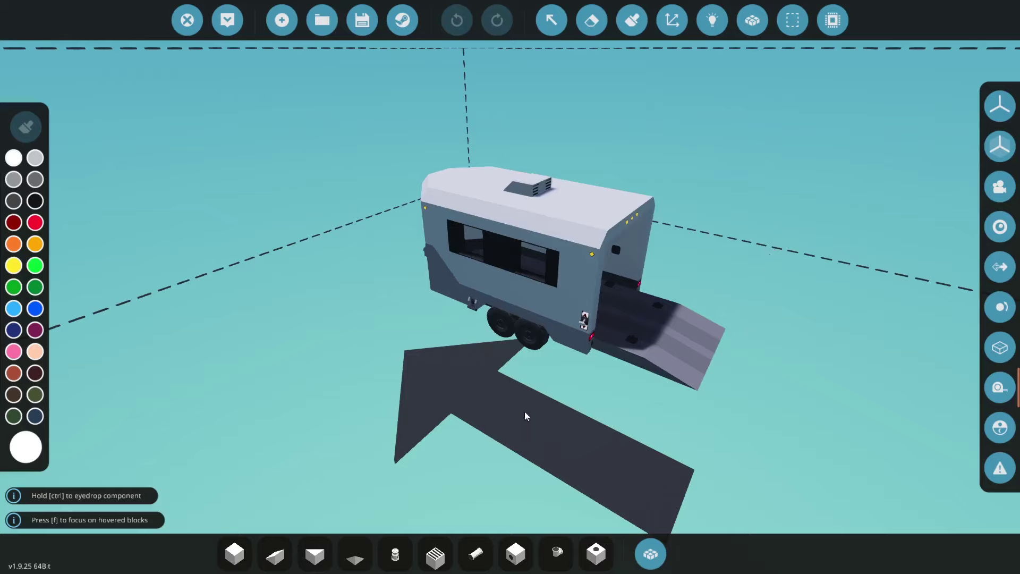
key(w)
key(a)
drag(543, 416, 690, 415)
scroll(548, 420, down, 3)
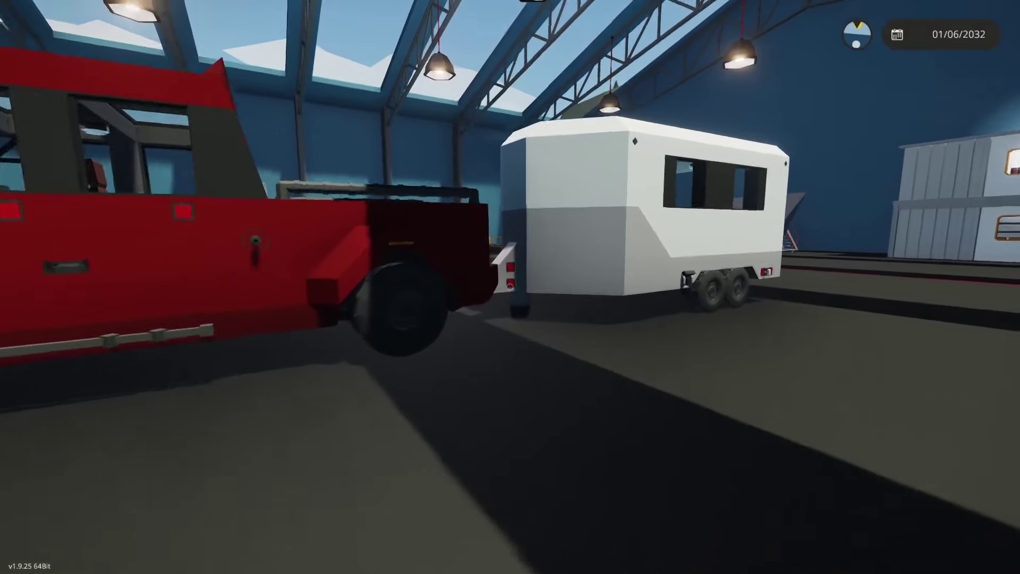
- Walk past the hitch and along the side of the white enclosed trailer, and take the red truck's driver seat
key(w)
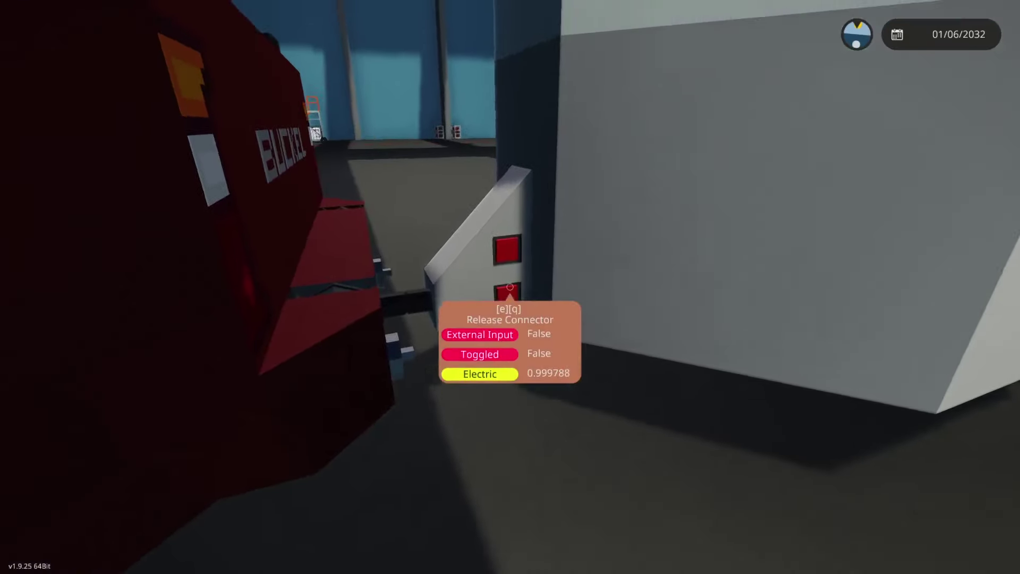
key(w)
key(w)
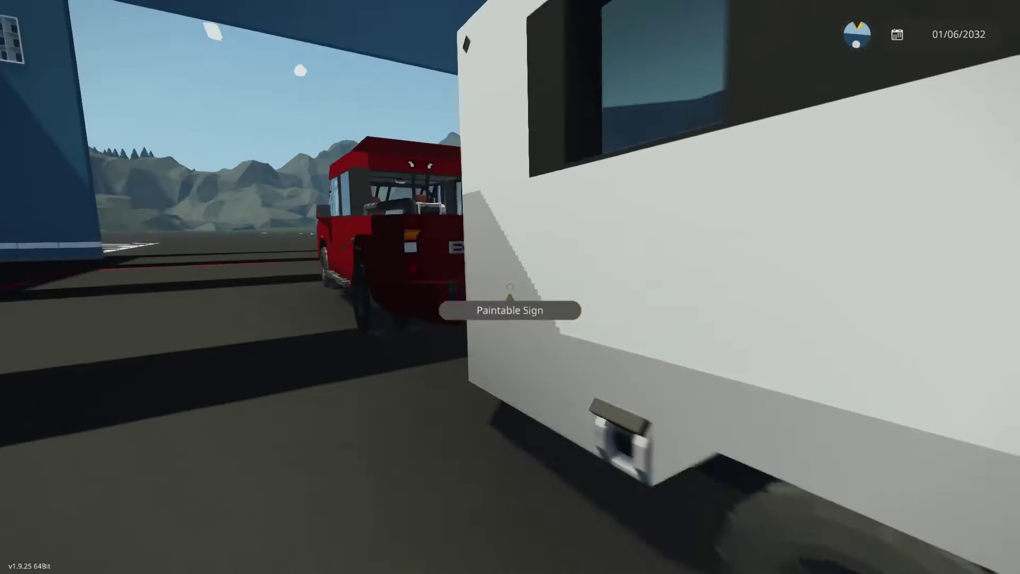
key(f)
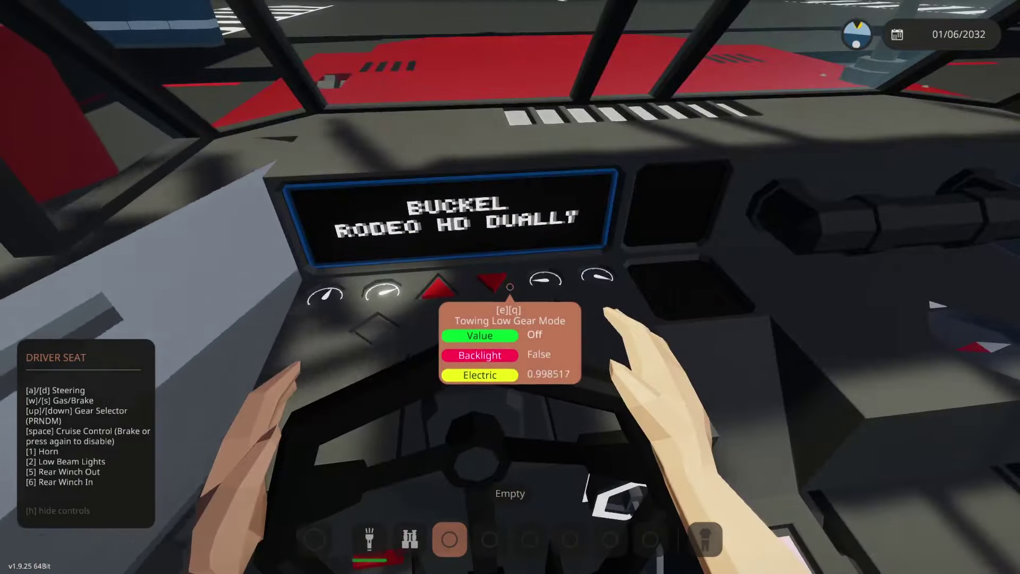
- Test-drive the red truck with the white enclosed trailer across the open tarmac, alternating between the driver's view and the outside view
key(Tab)
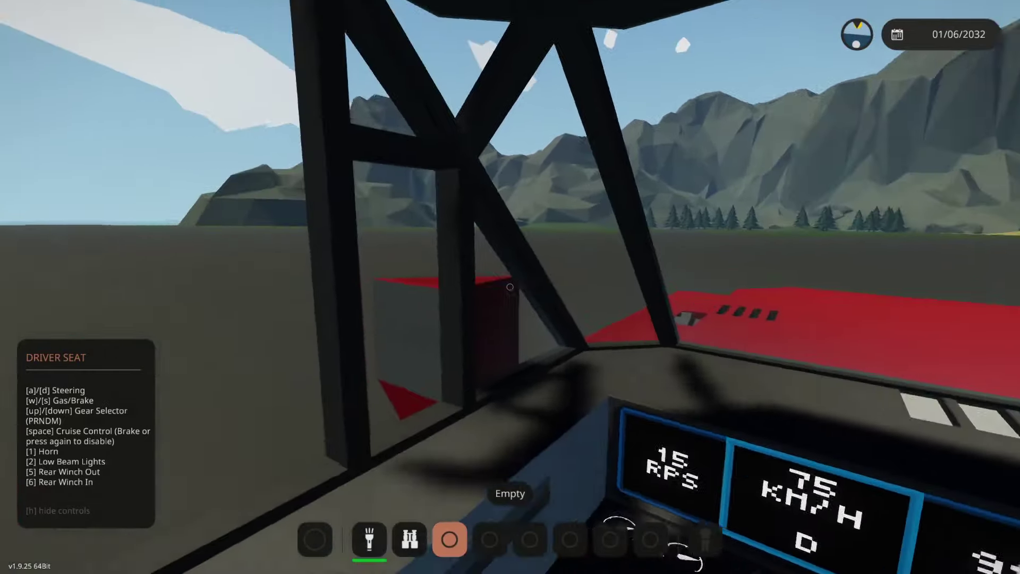
key(Tab)
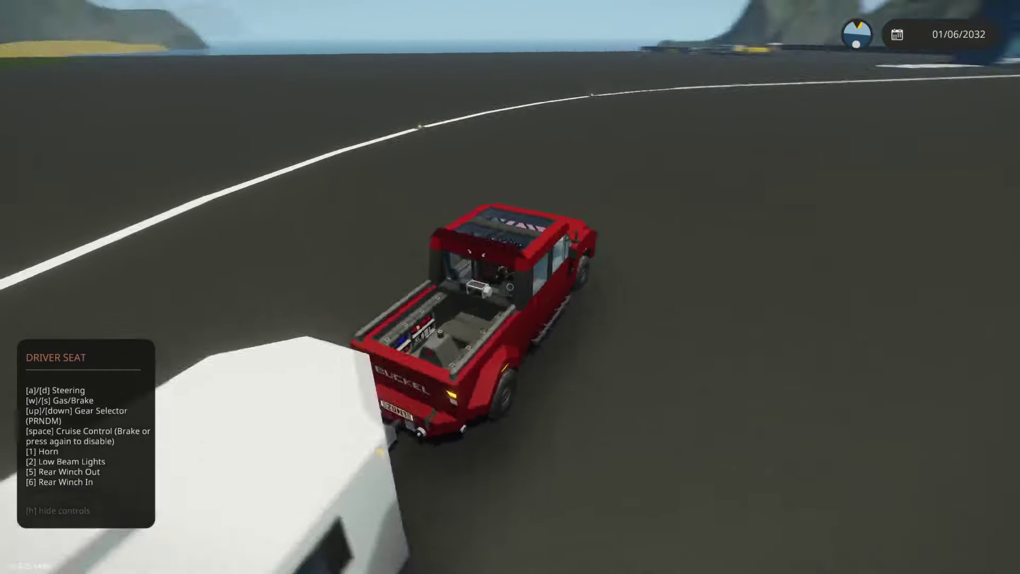
key(Tab)
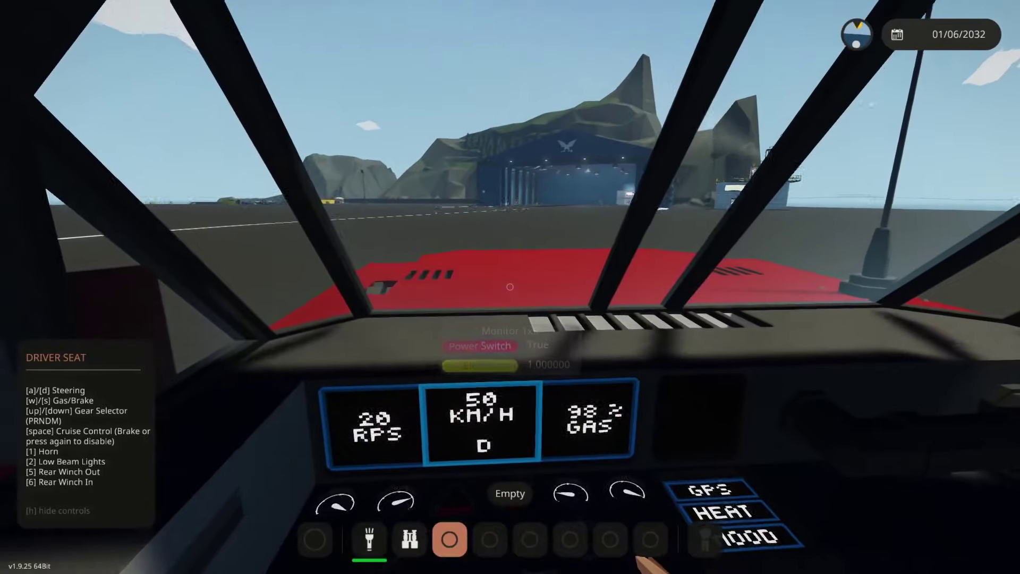